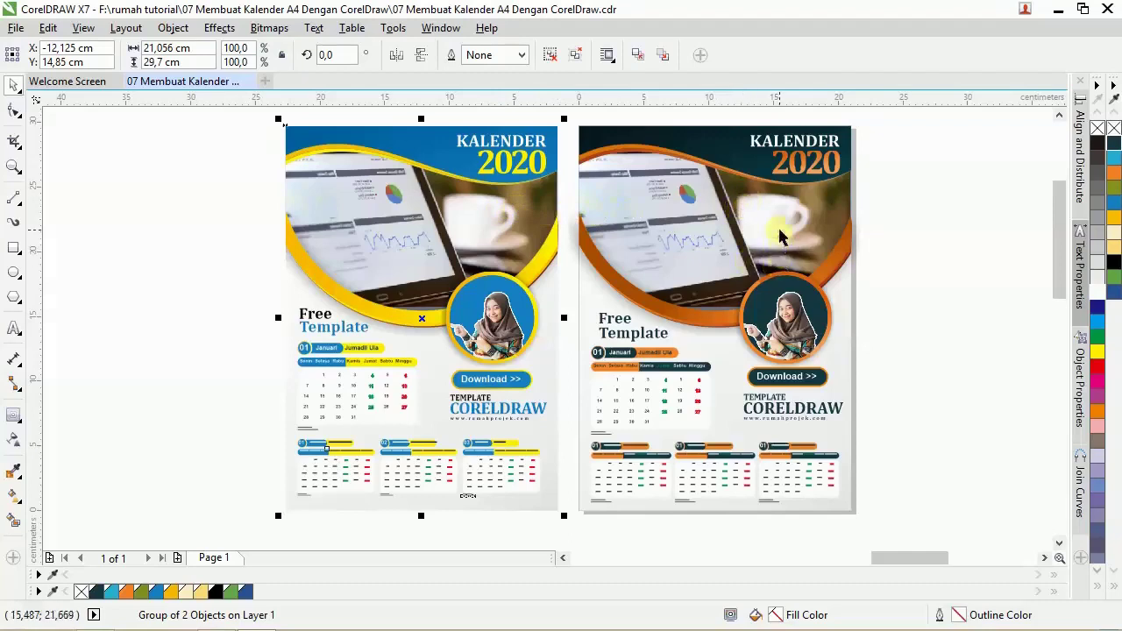
Inspect the finished template by selecting its right-hand piece and then the left-hand calendar design
click(777, 233)
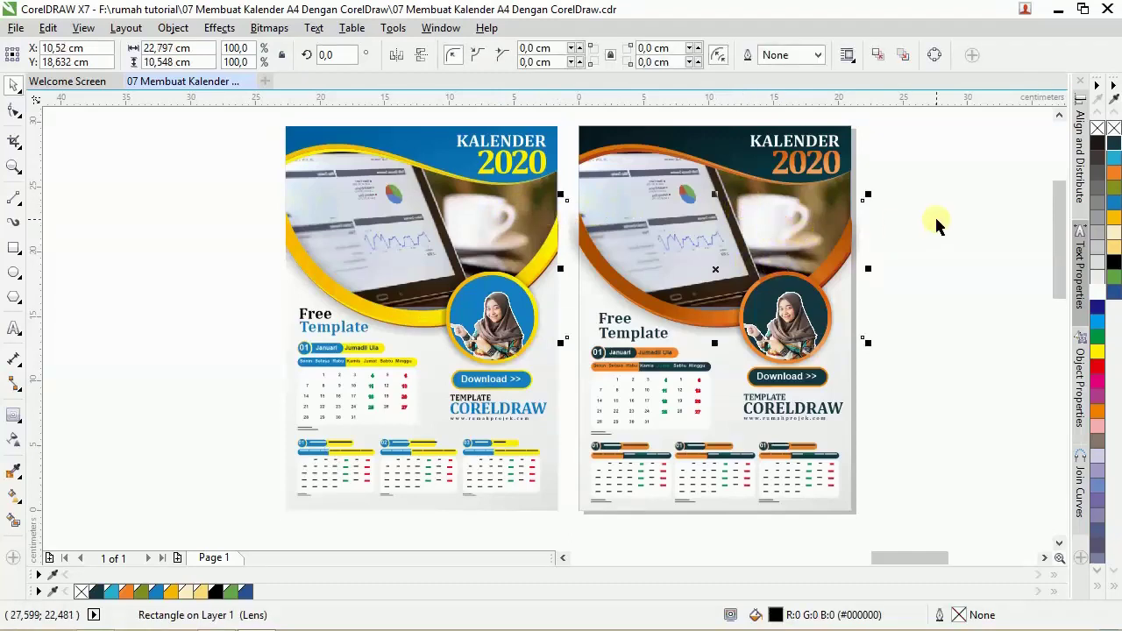
click(955, 306)
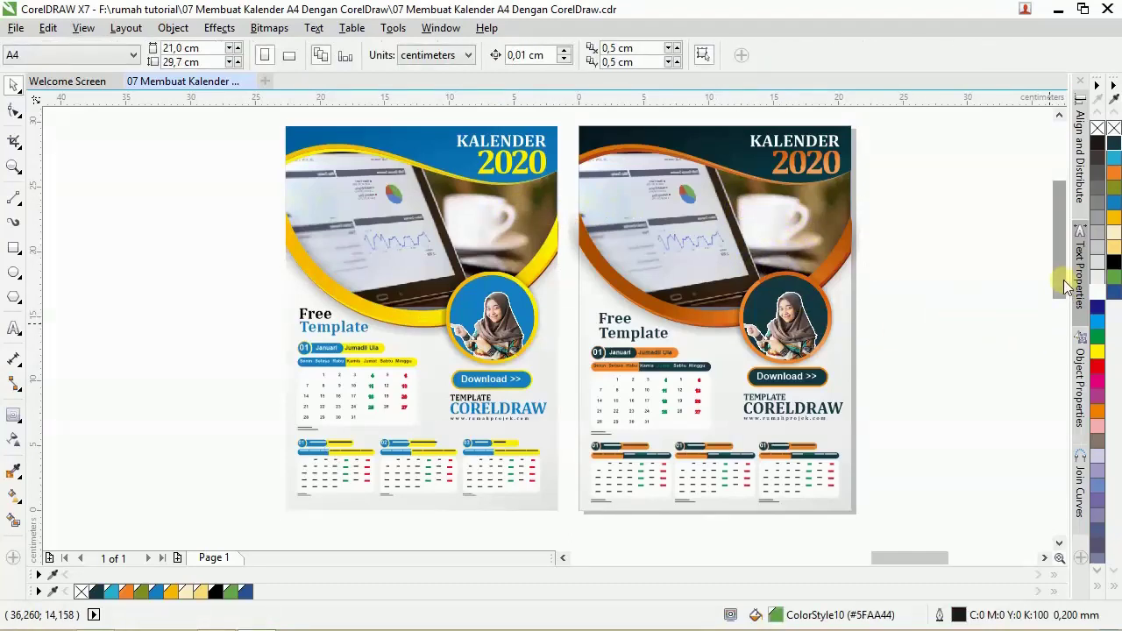
scroll(1068, 286, down, 1)
scroll(1061, 278, up, 2)
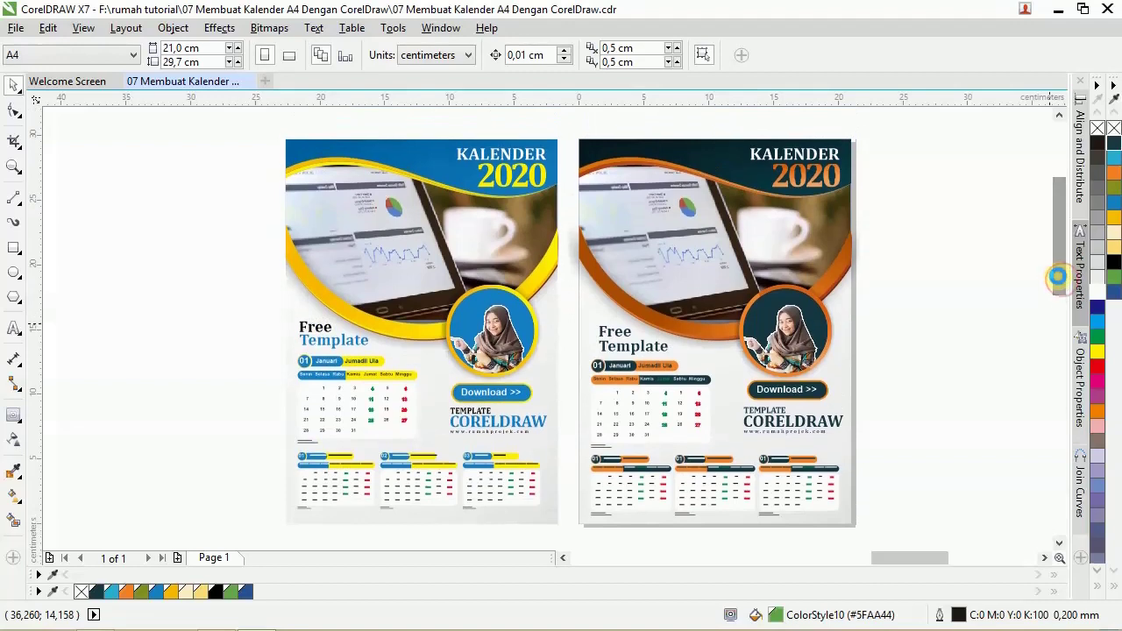
click(467, 236)
right_click(470, 240)
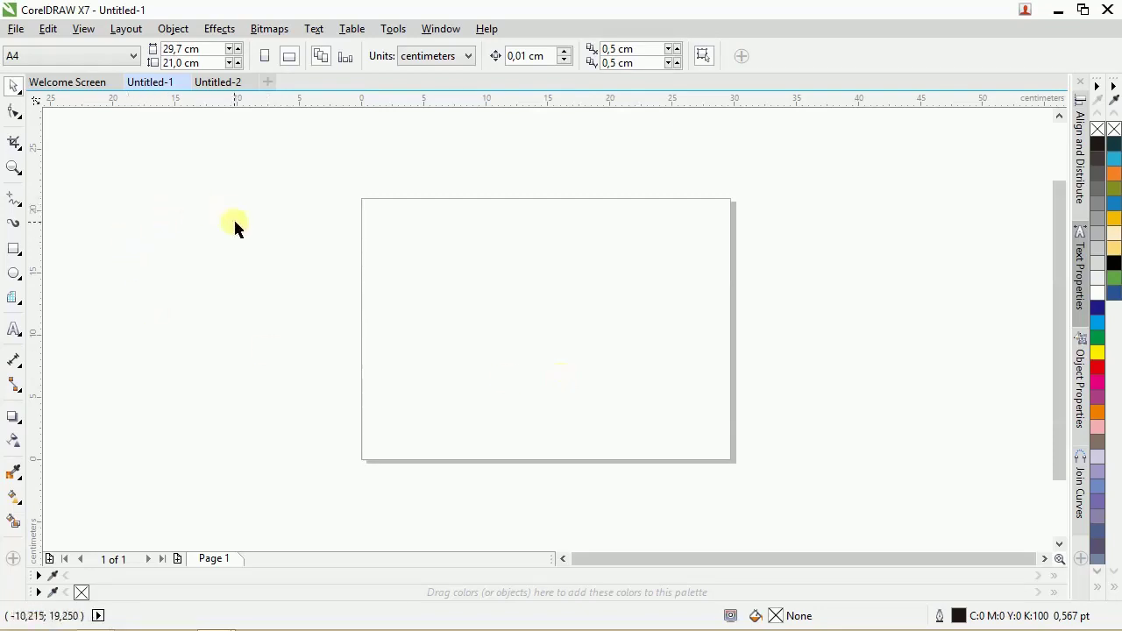
Keep the page size at A4, then bring up the Run Macro dialog from Tools > Macros
click(134, 56)
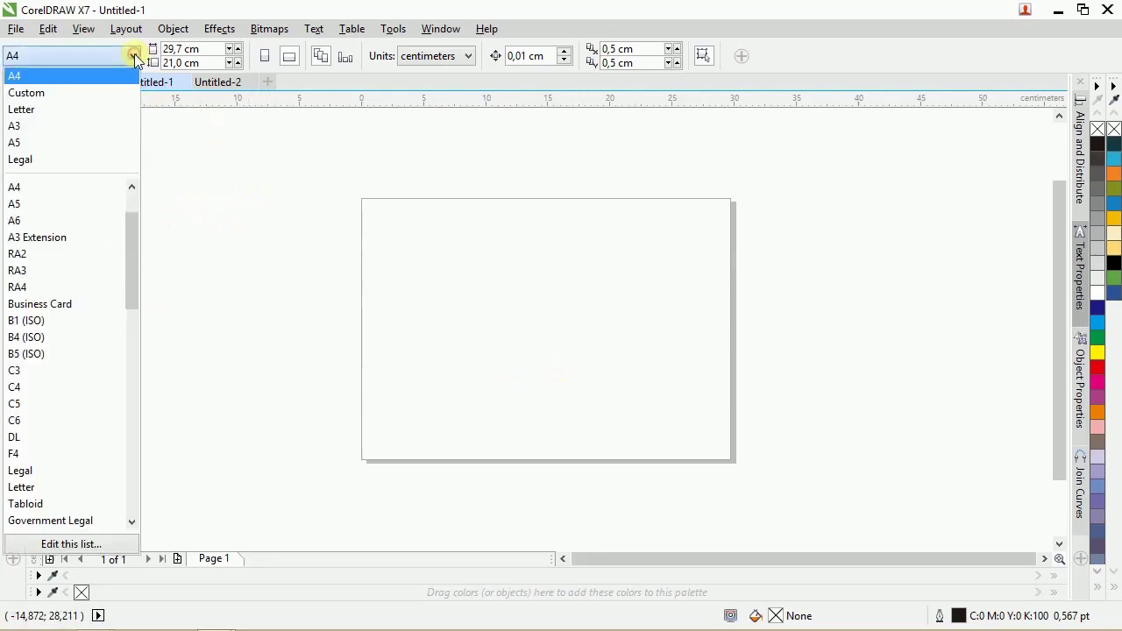
click(183, 50)
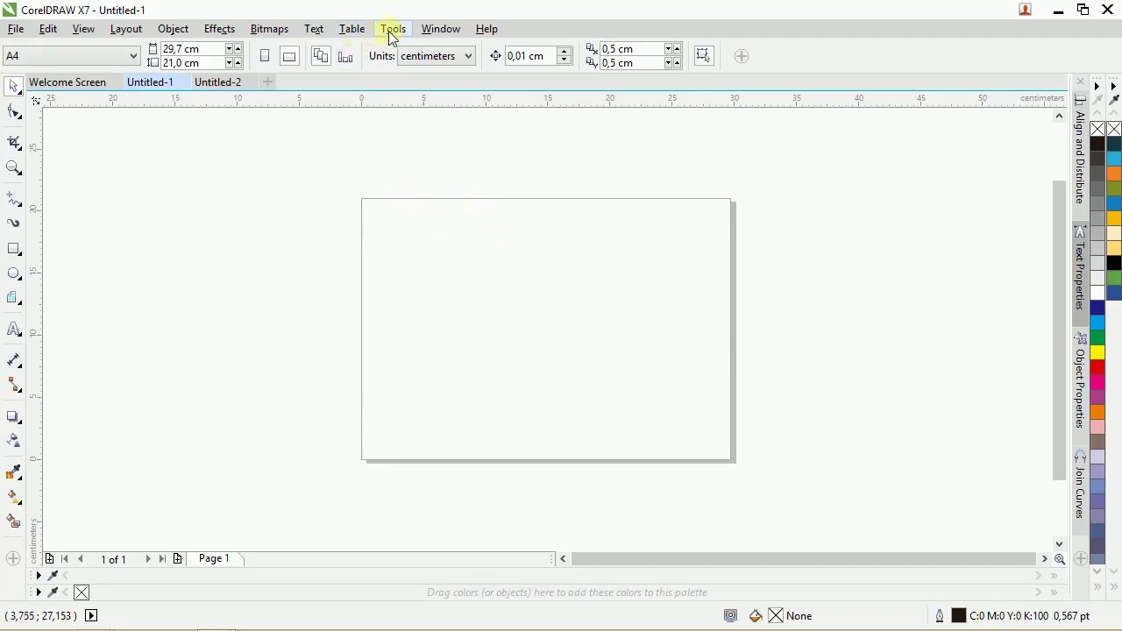
click(419, 31)
mouse_move(396, 32)
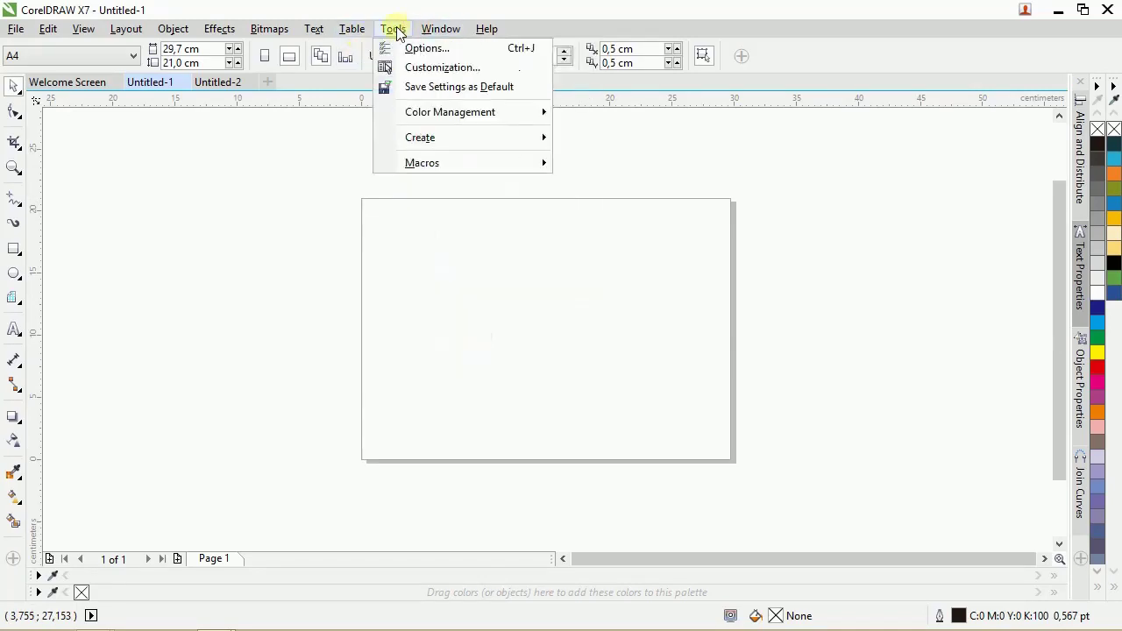
click(449, 163)
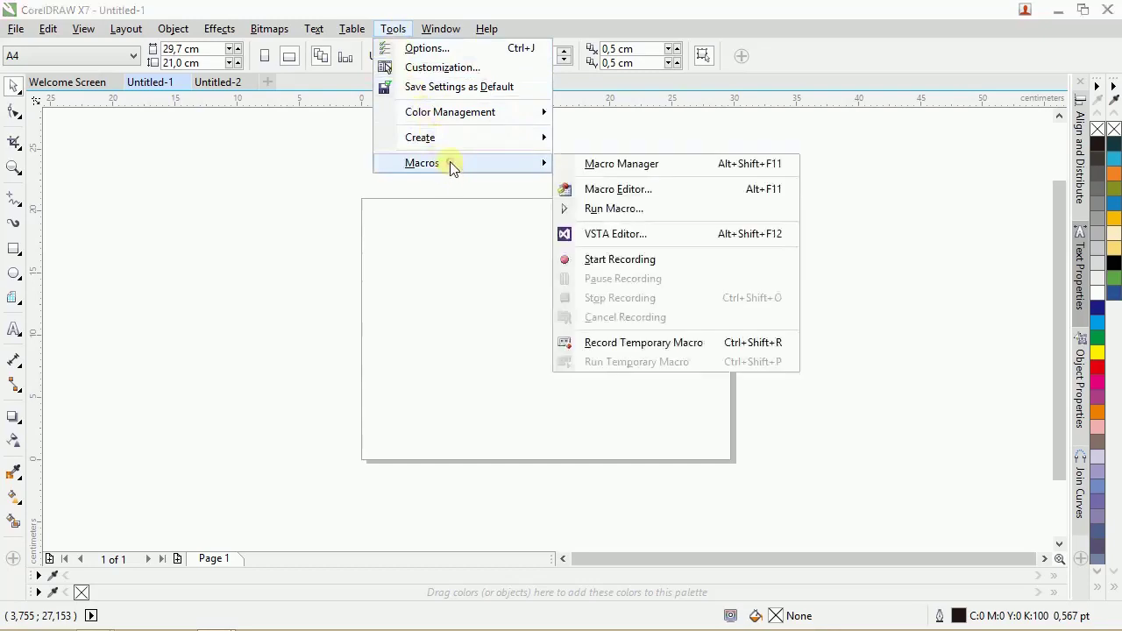
click(567, 208)
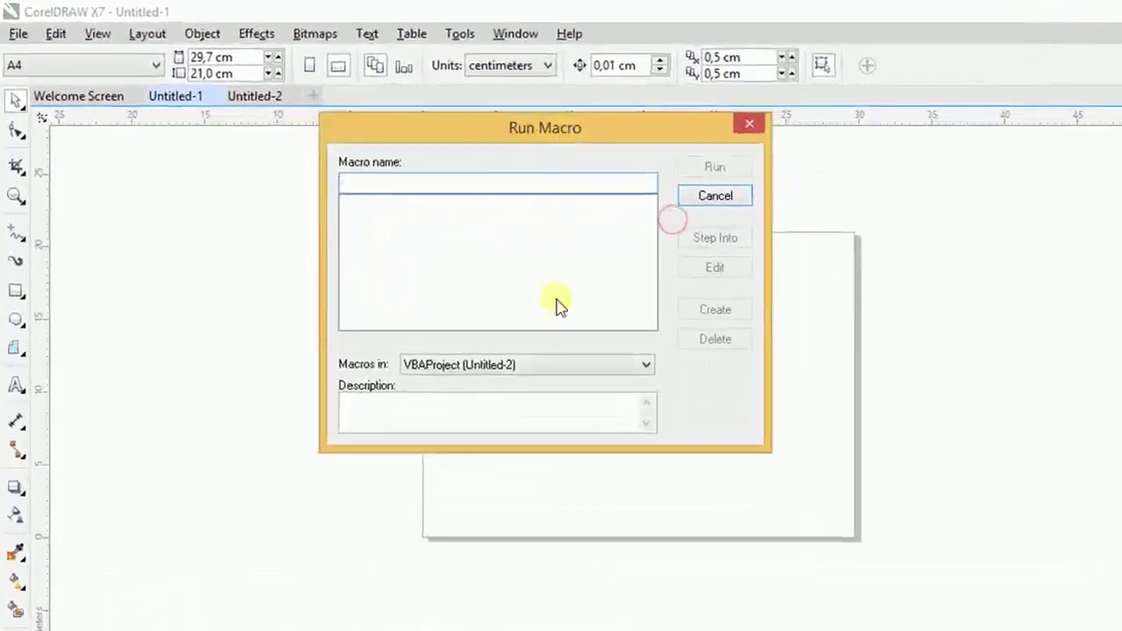
Choose the CalendarWizard (CalendarWizard.gms) project and run the Wizard.CreateCalendar macro
click(581, 364)
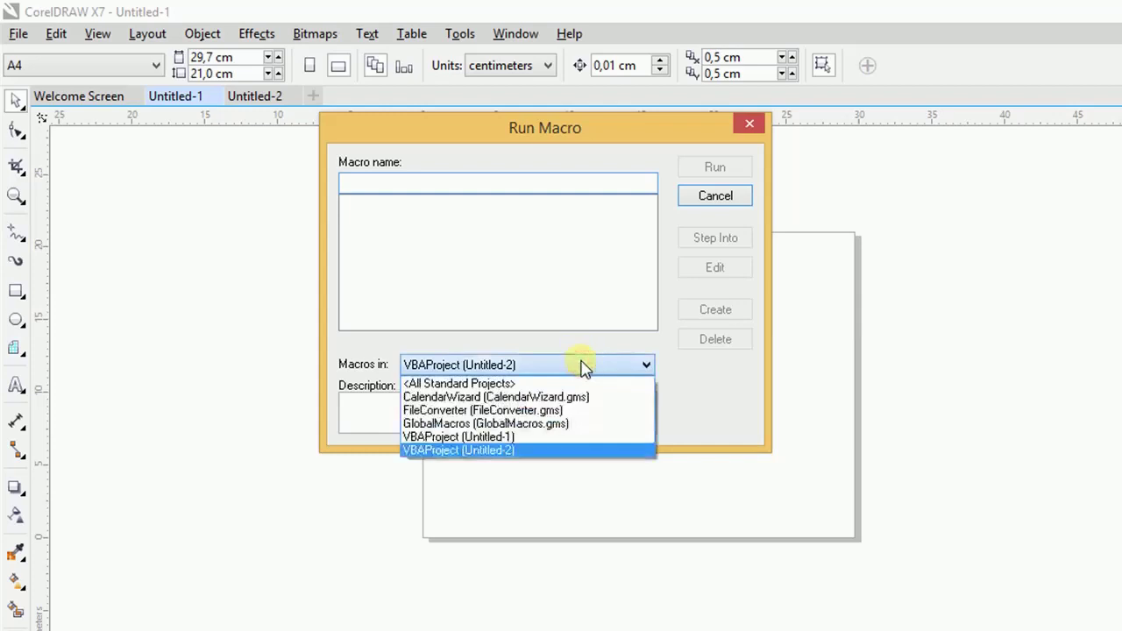
click(534, 399)
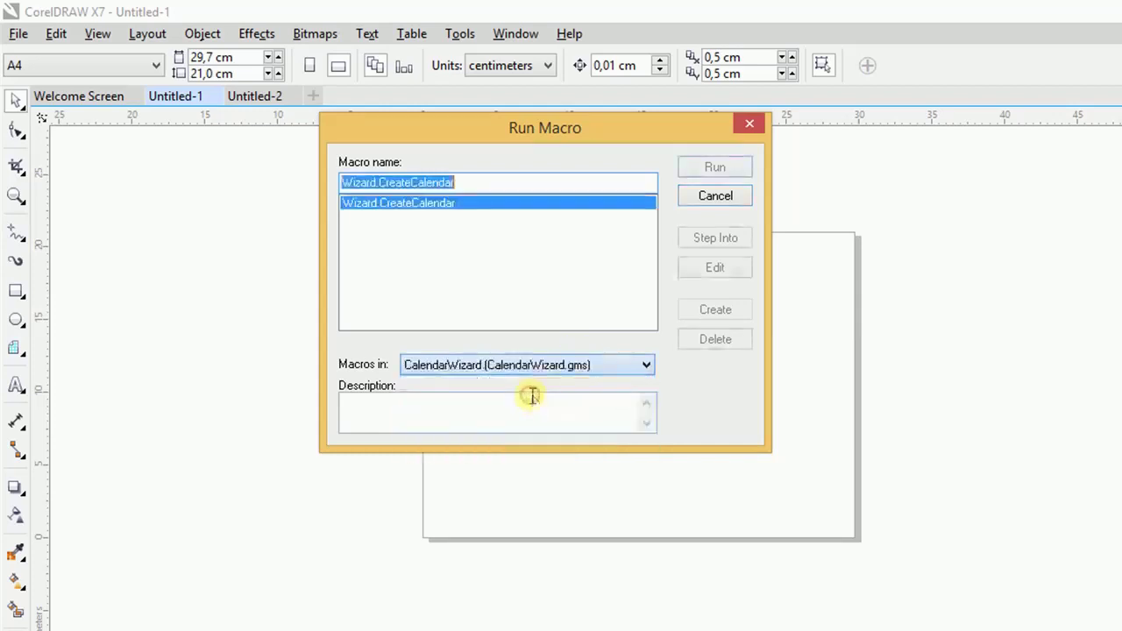
drag(657, 140, 649, 163)
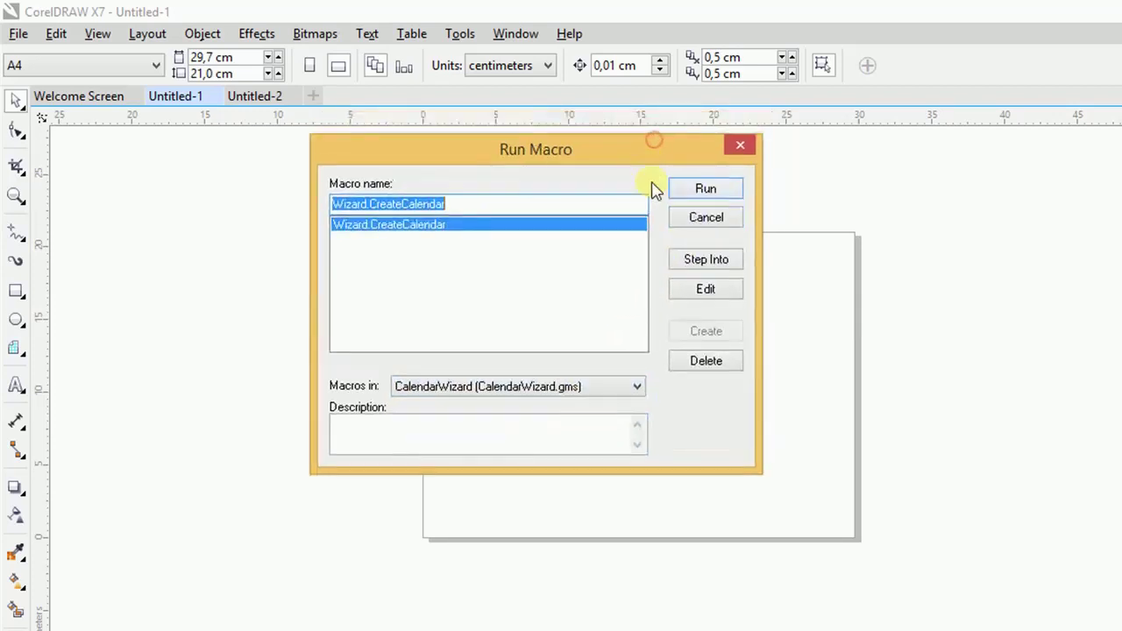
click(712, 186)
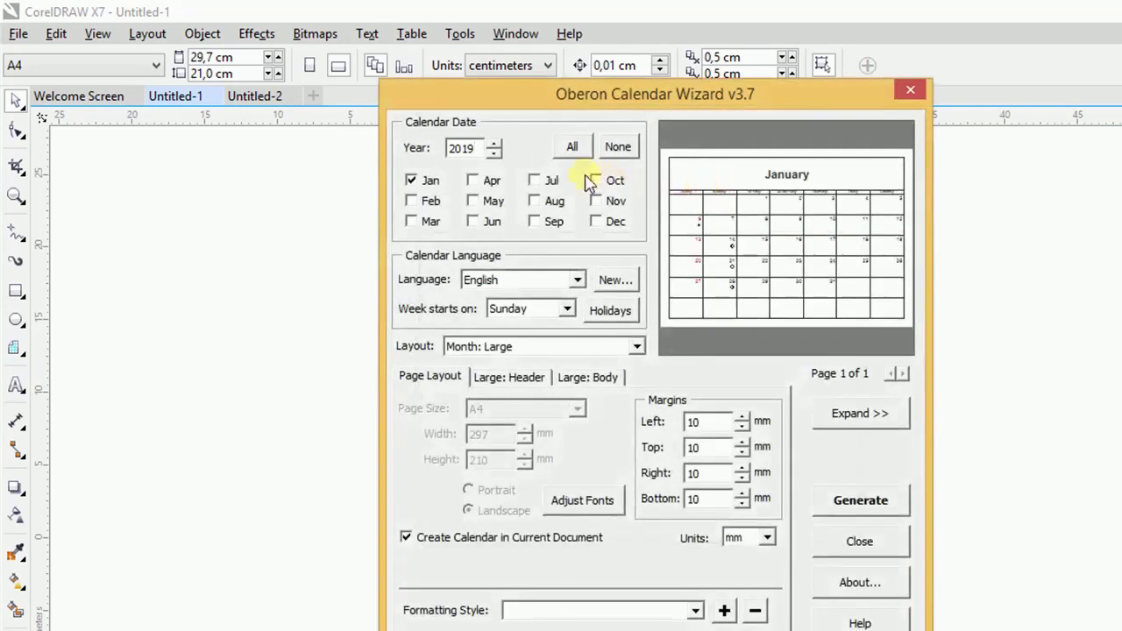
Set the calendar year to 2020 and include all twelve months
double_click(475, 149)
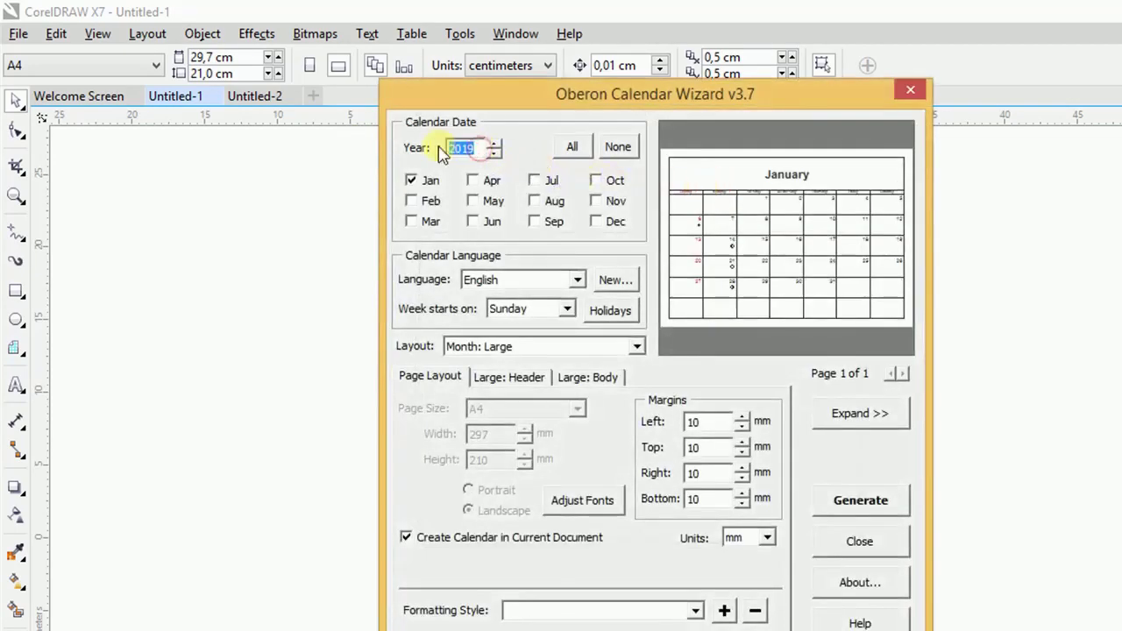
click(493, 144)
click(495, 144)
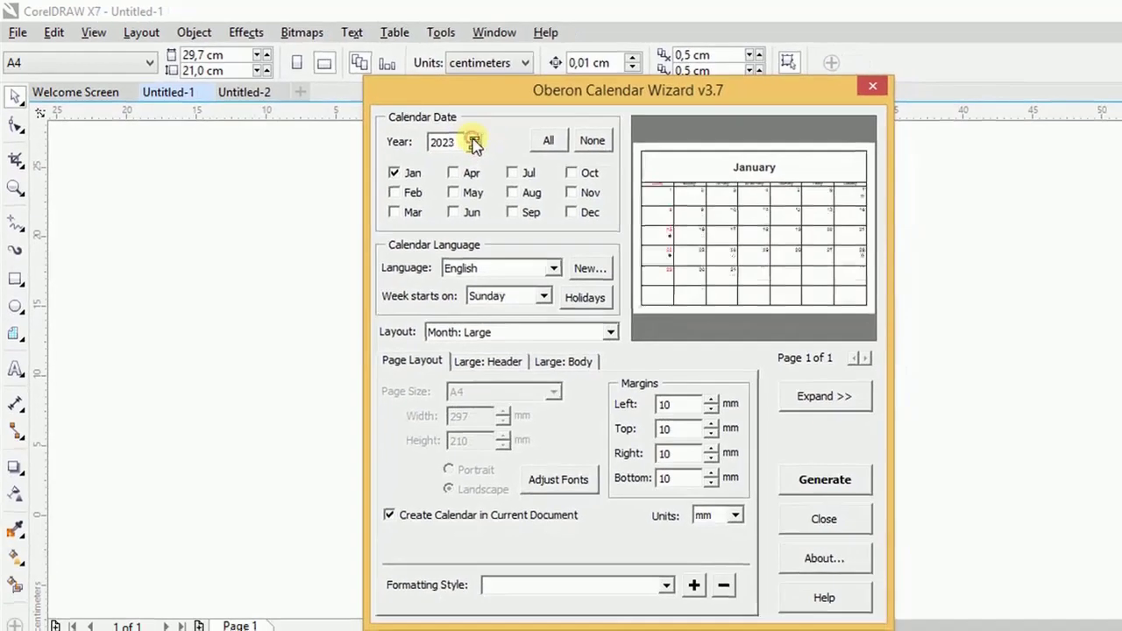
click(494, 144)
click(494, 143)
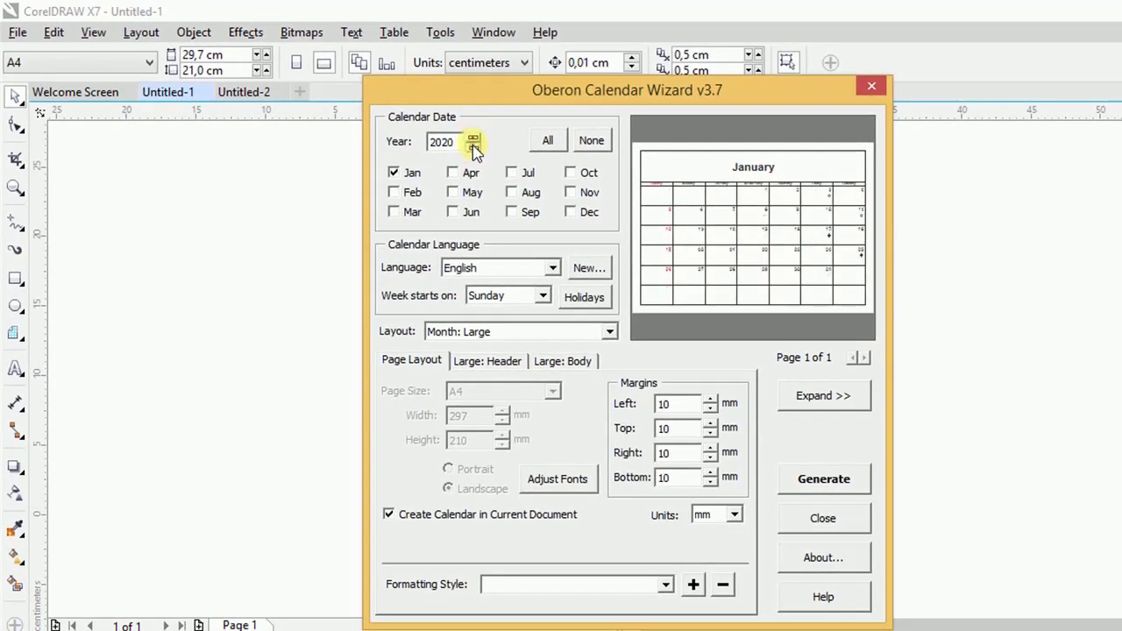
click(549, 143)
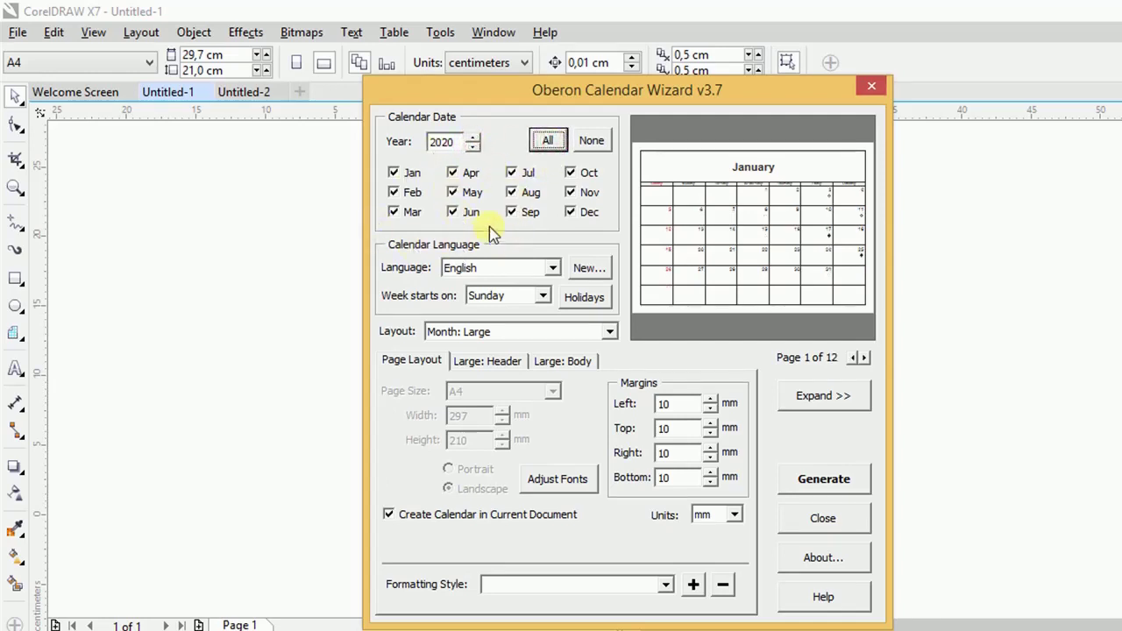
Keep English as the calendar language and make weeks start on Monday
click(552, 269)
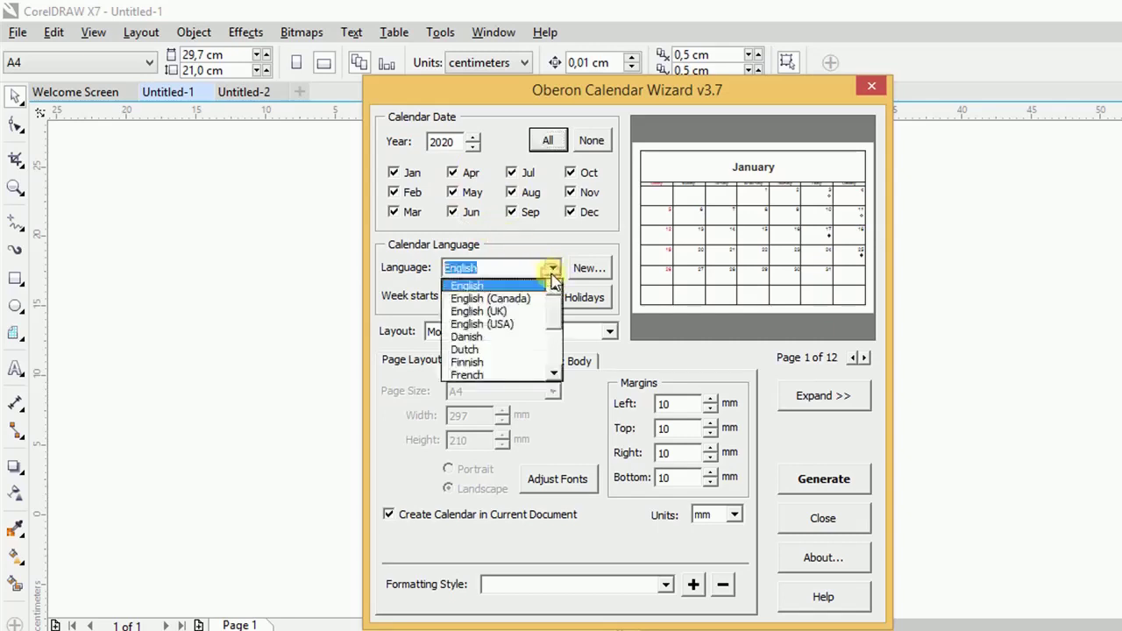
click(551, 272)
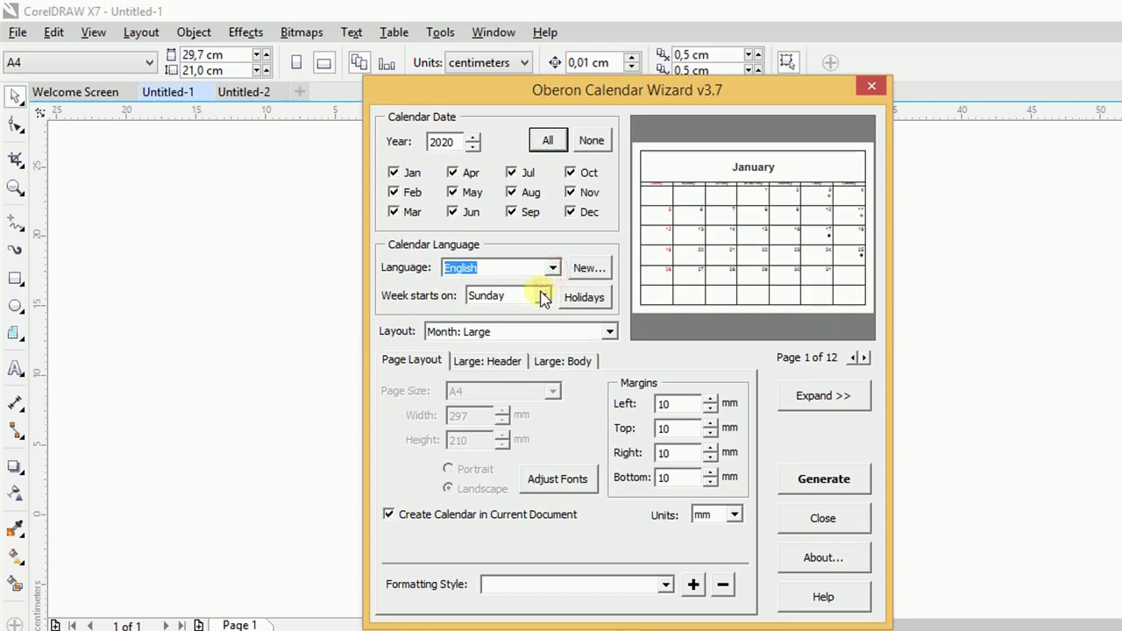
click(542, 297)
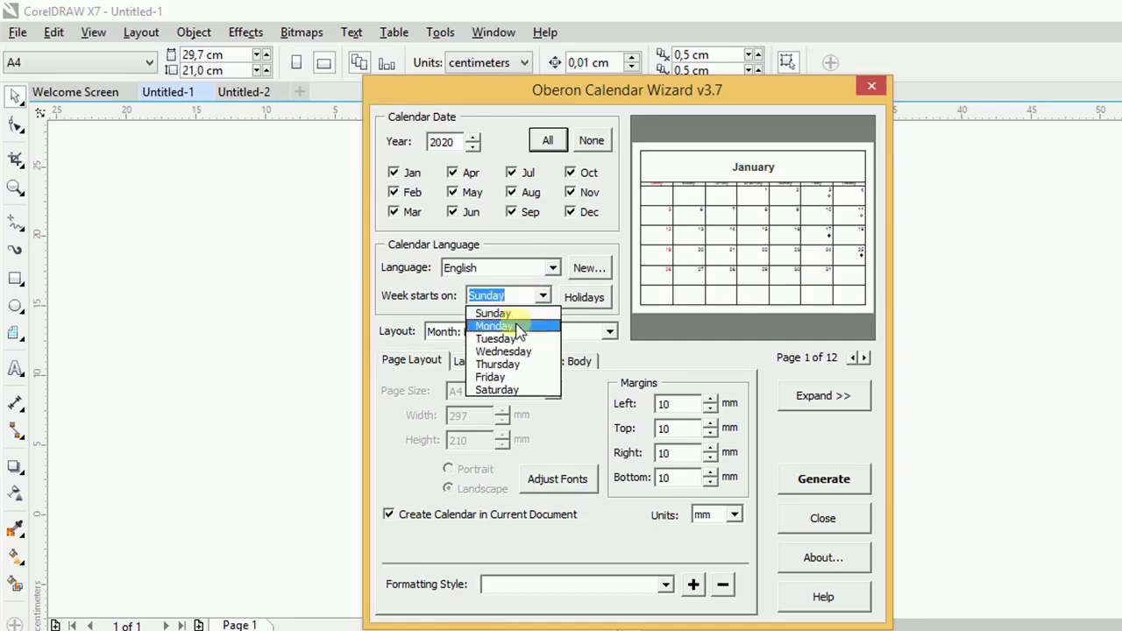
click(520, 325)
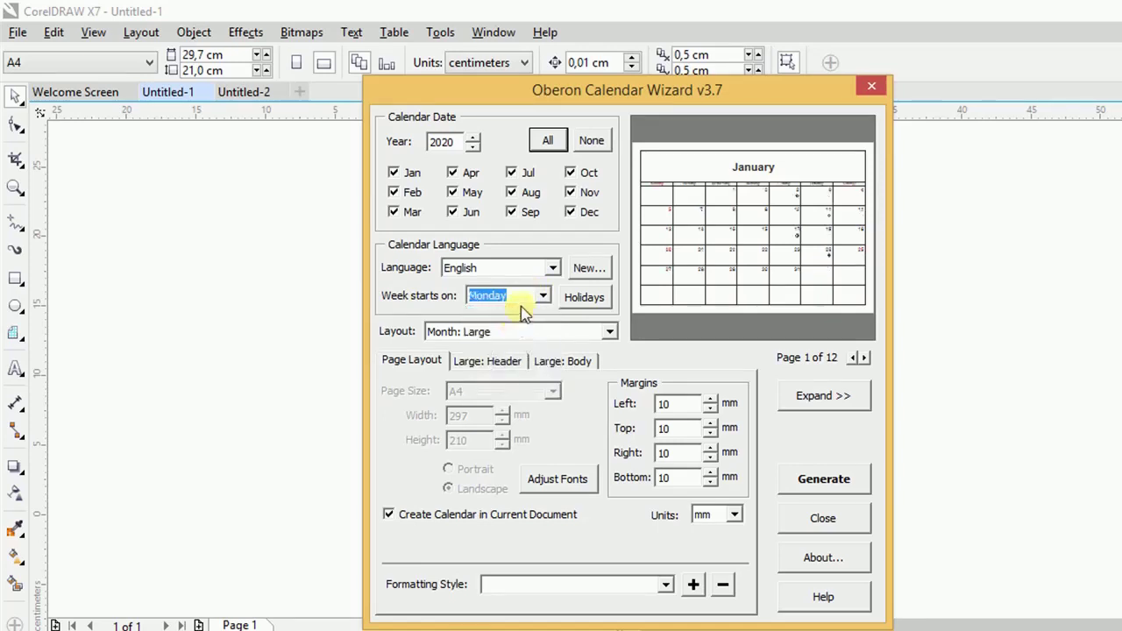
click(525, 302)
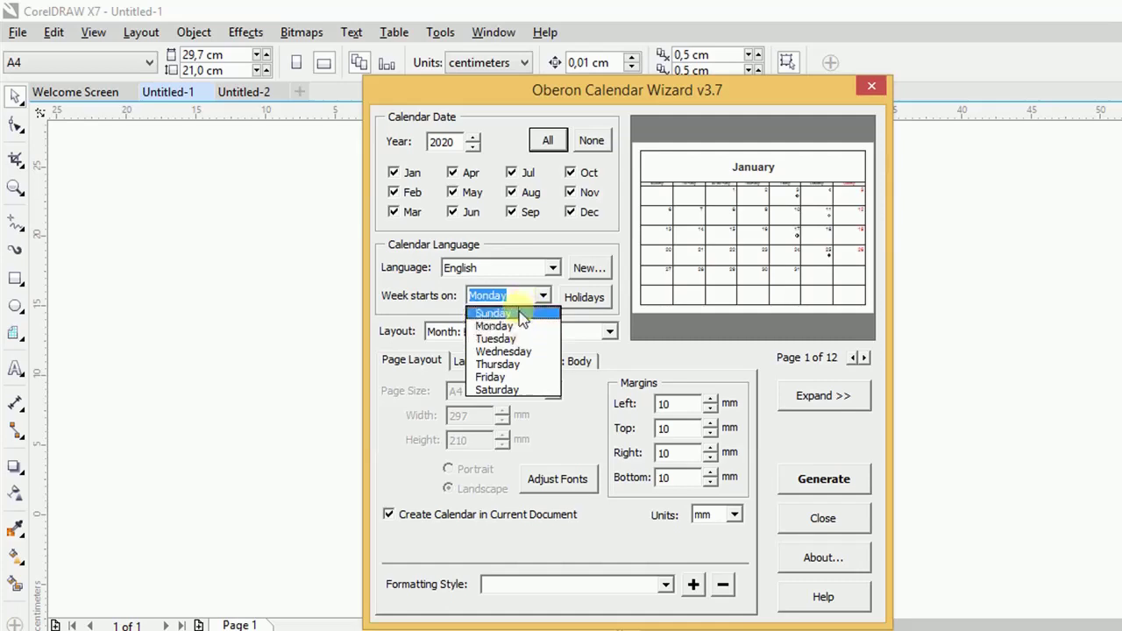
click(518, 316)
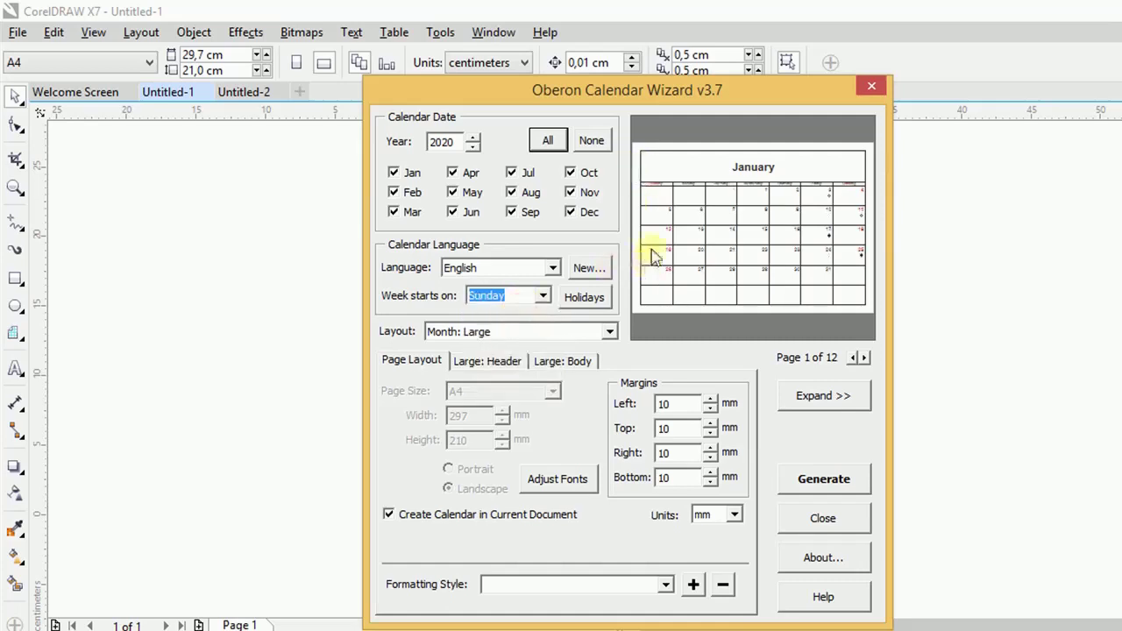
click(541, 297)
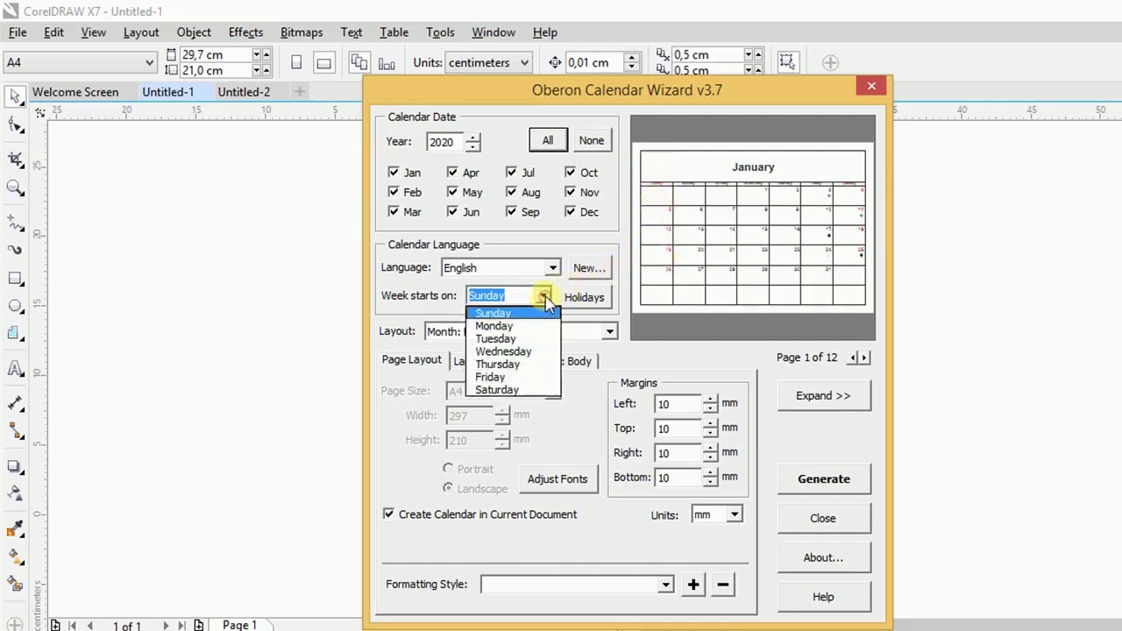
click(526, 326)
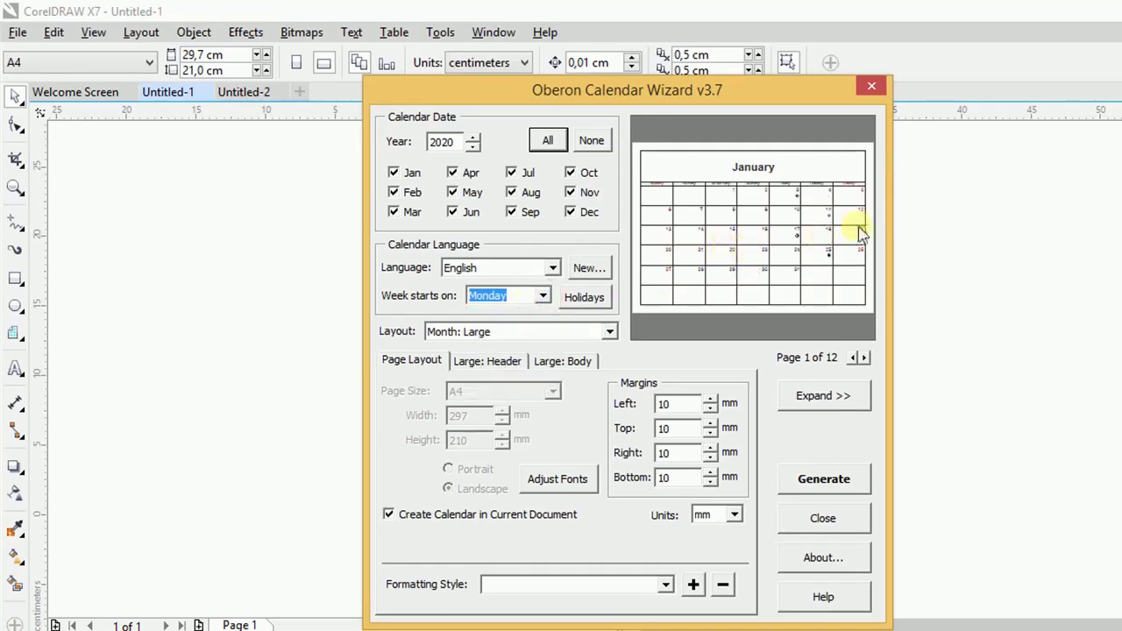
click(519, 332)
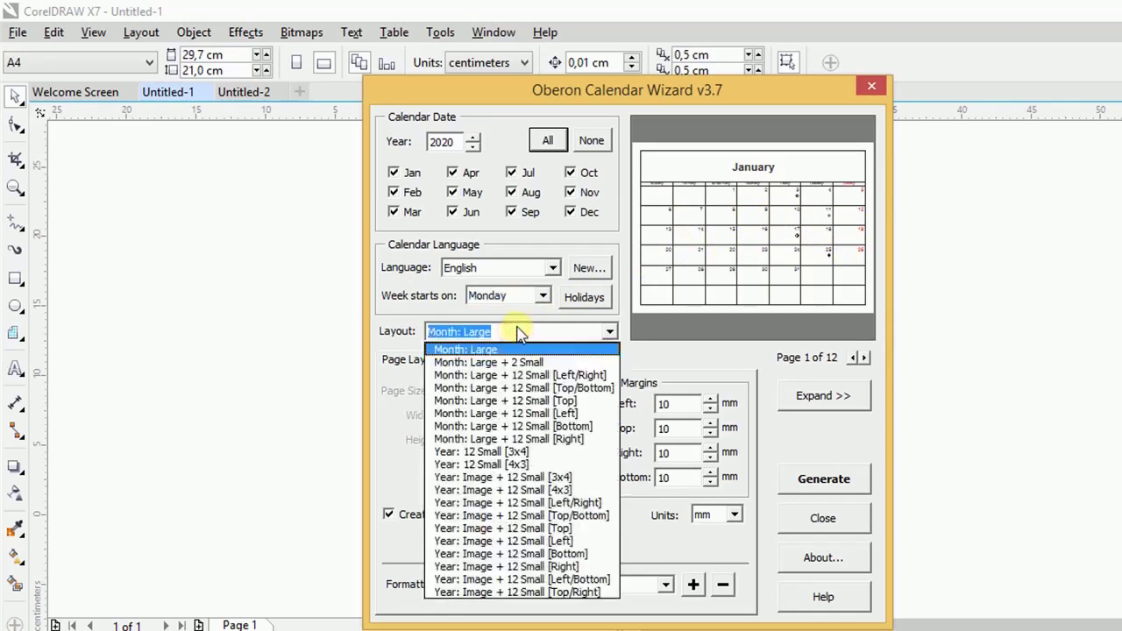
Choose the Year: 12 Small [3x4] layout and set the margins to 20 mm
click(535, 452)
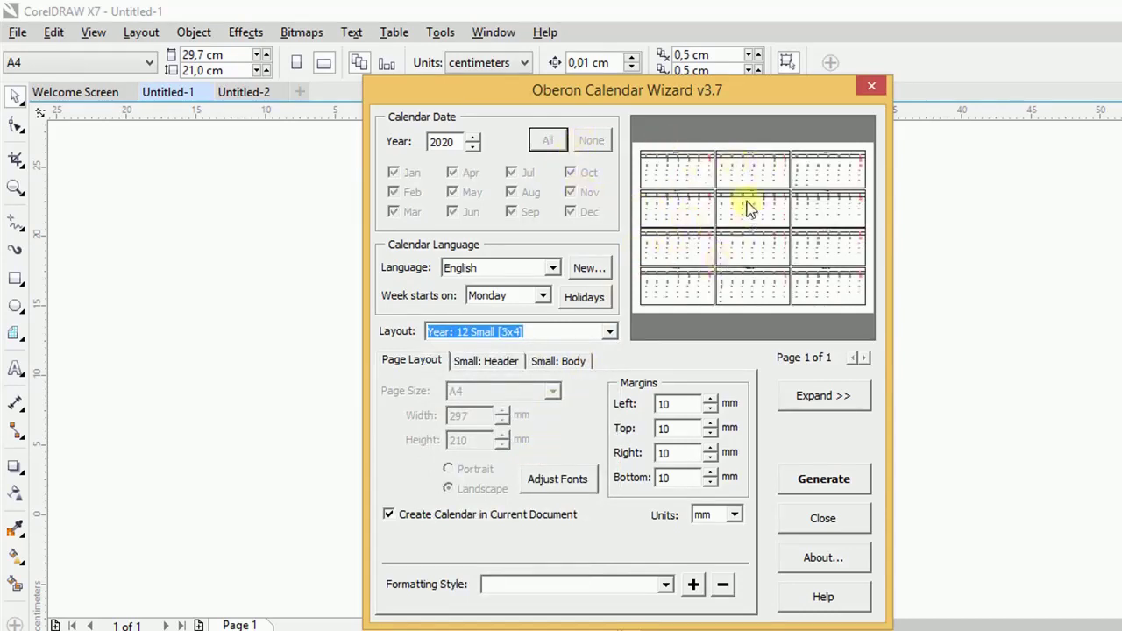
click(694, 404)
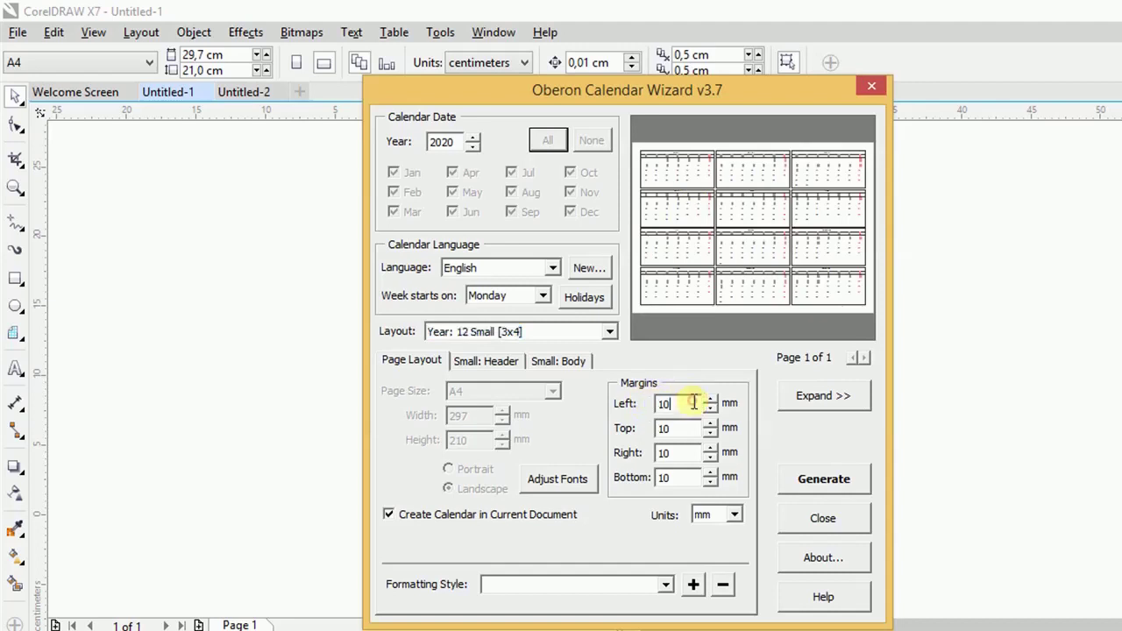
double_click(659, 403)
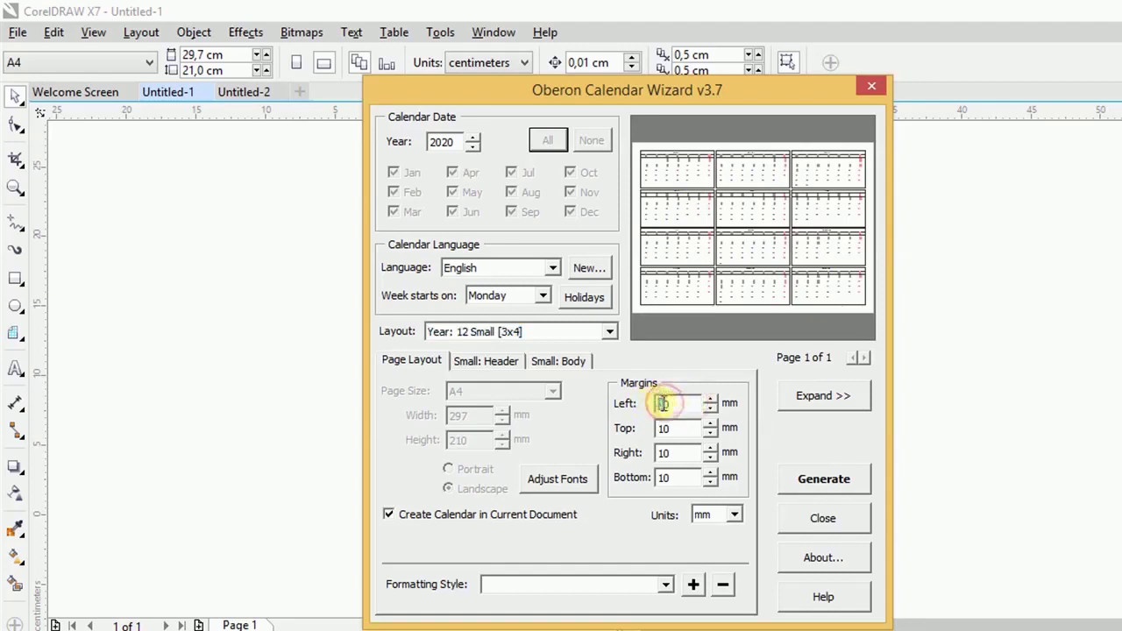
text(20)
drag(684, 403, 624, 406)
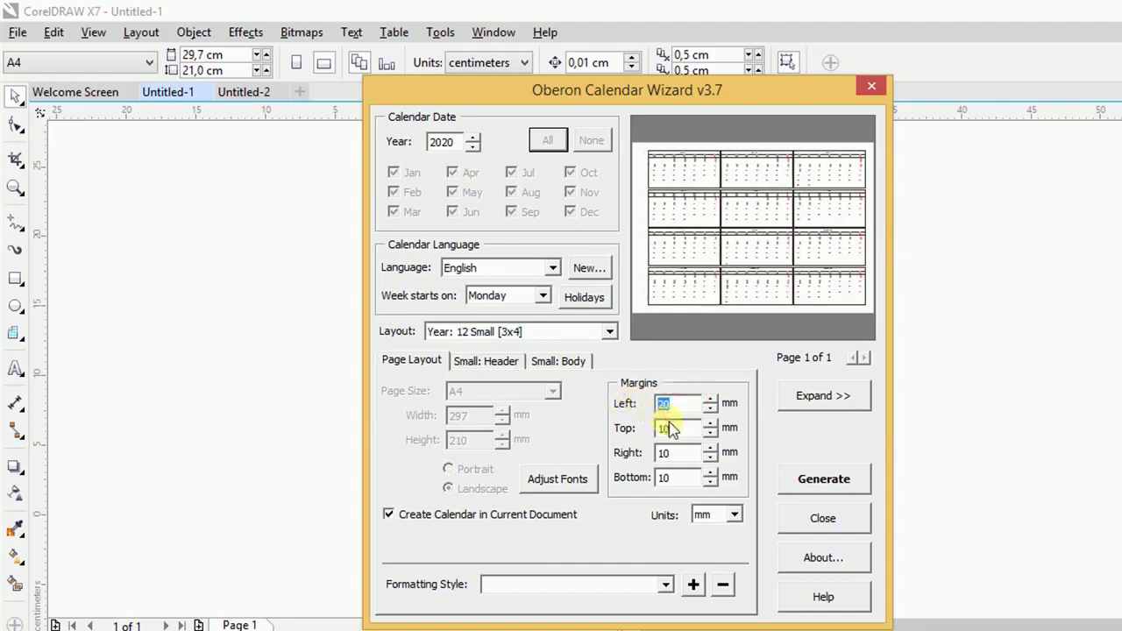
drag(684, 428, 642, 476)
text(202020)
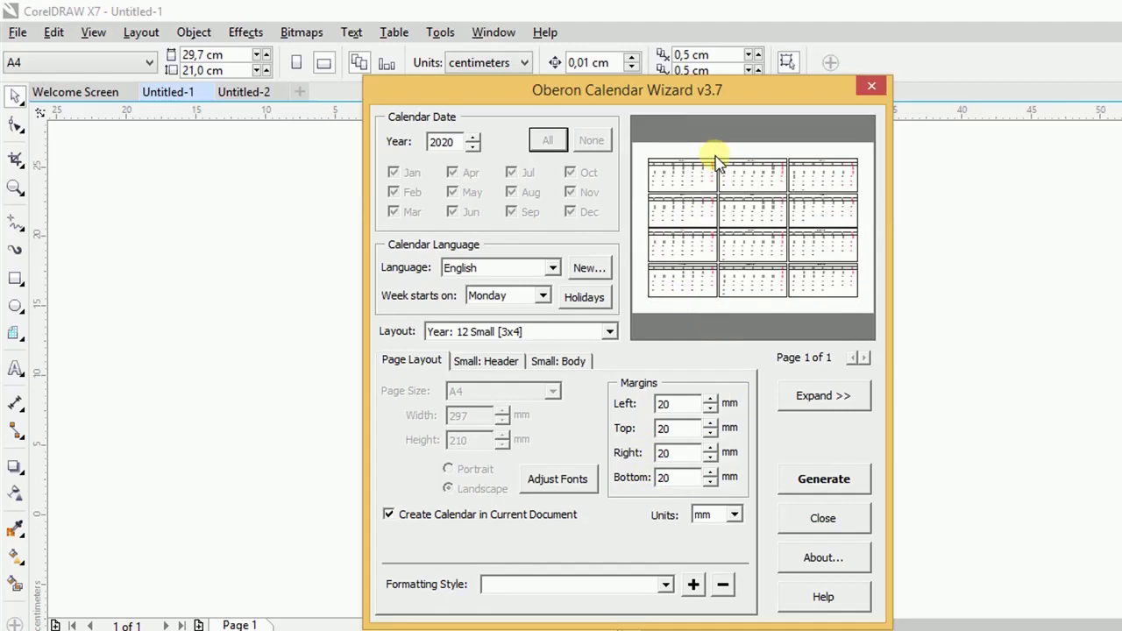
Generate the calendar and dismiss the finished-generating message
drag(677, 94, 622, 85)
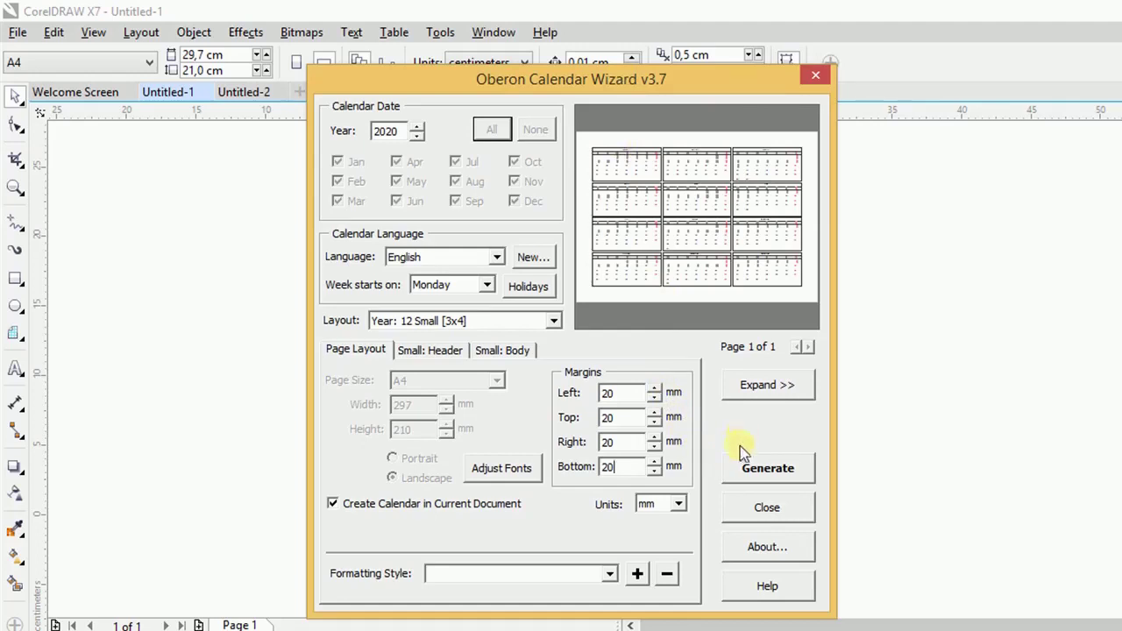
click(748, 478)
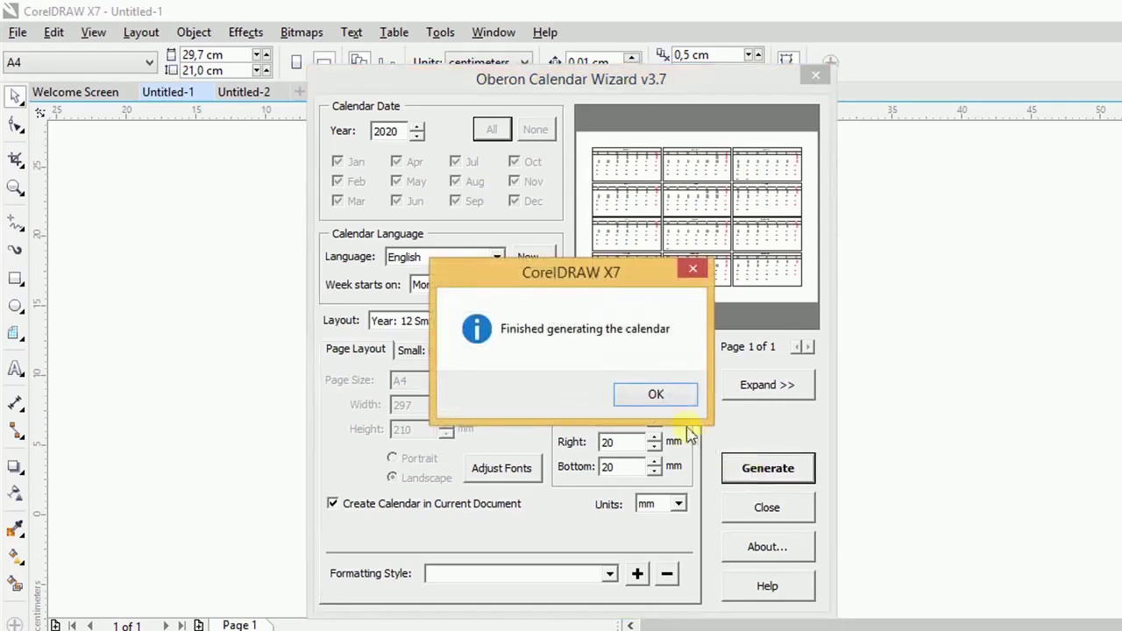
click(656, 394)
Close the wizard, move all twelve months right of the page, and group them
click(814, 75)
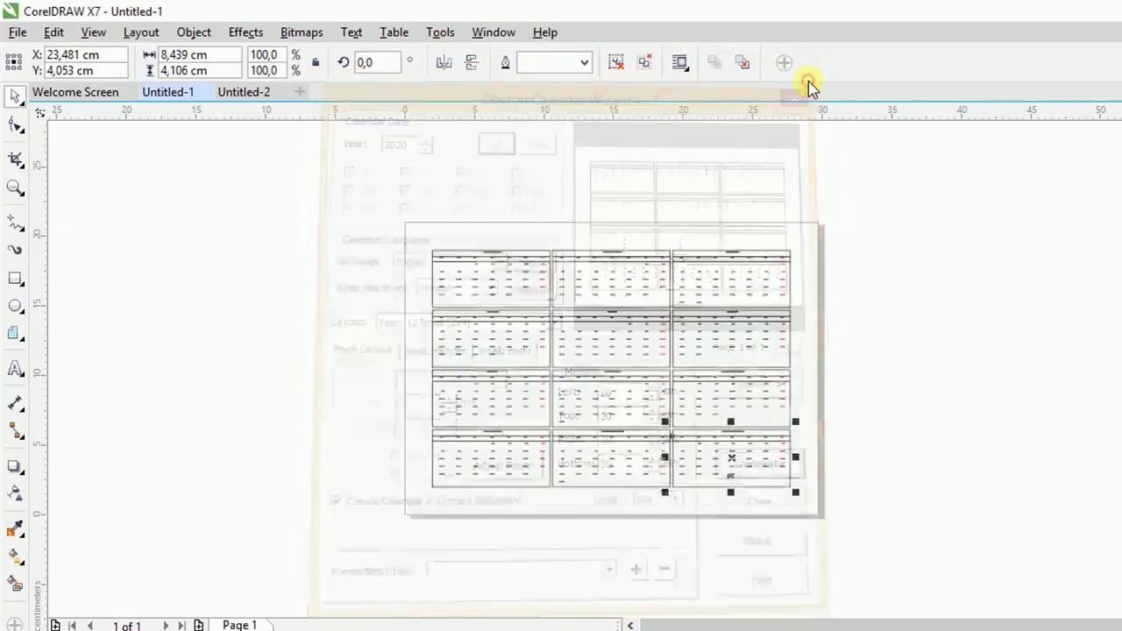
click(833, 332)
scroll(670, 280, up, 3)
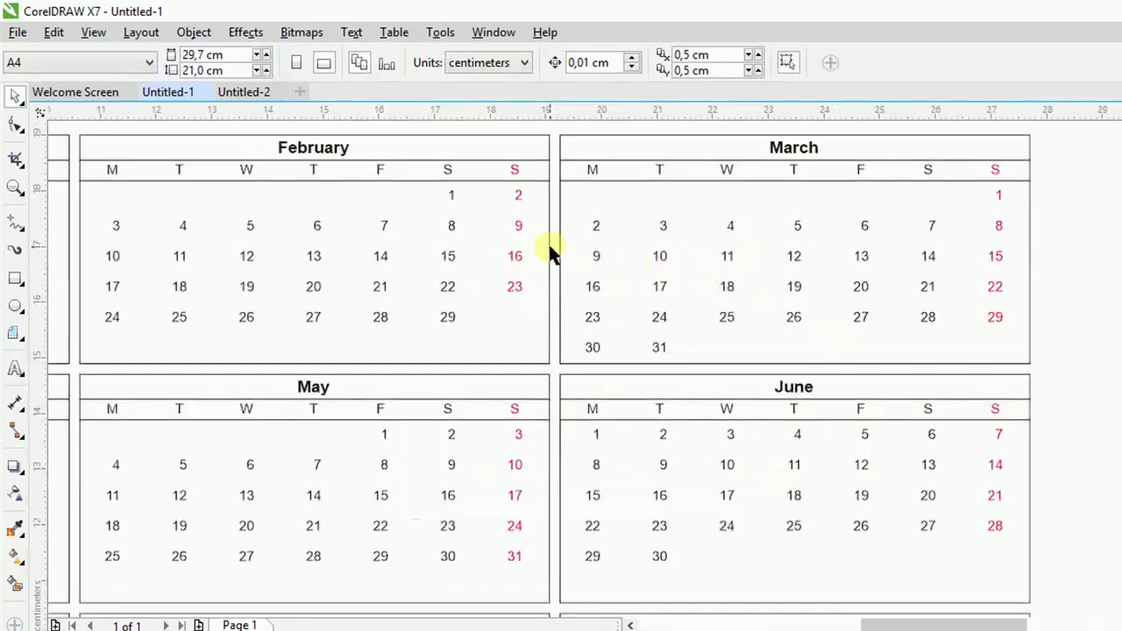
scroll(547, 245, down, 3)
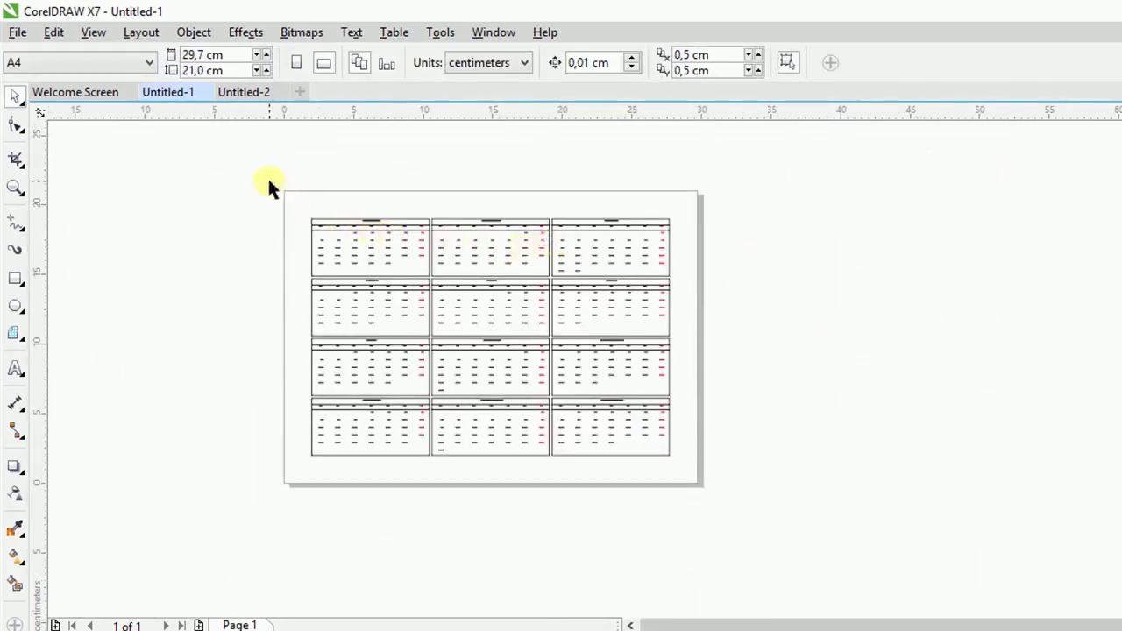
drag(266, 178, 746, 471)
drag(539, 236, 965, 235)
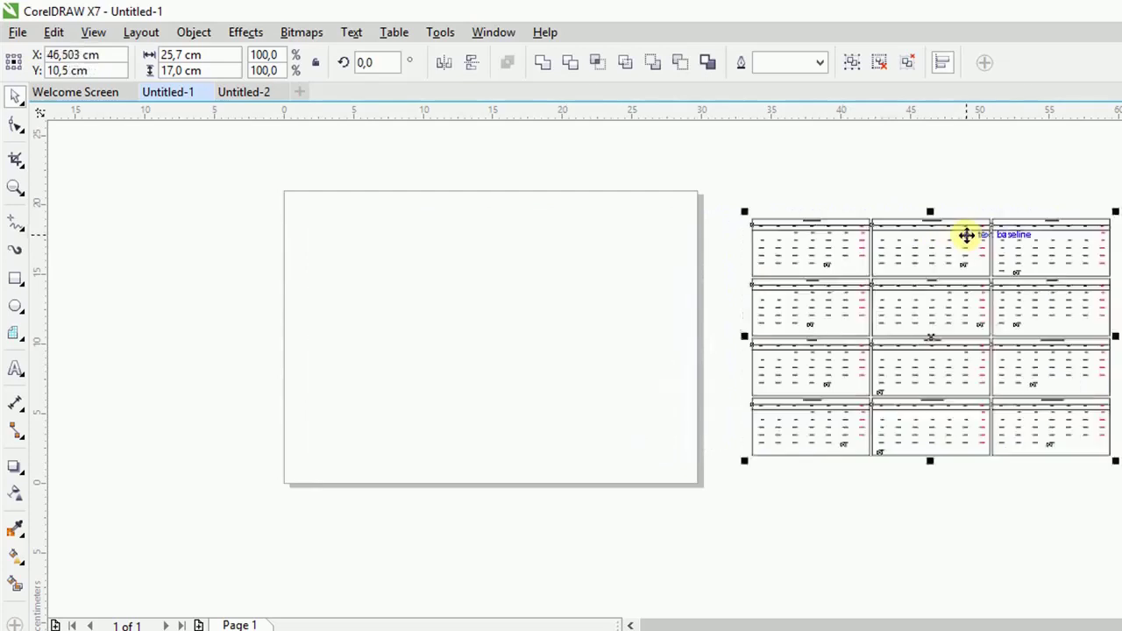
right_click(827, 263)
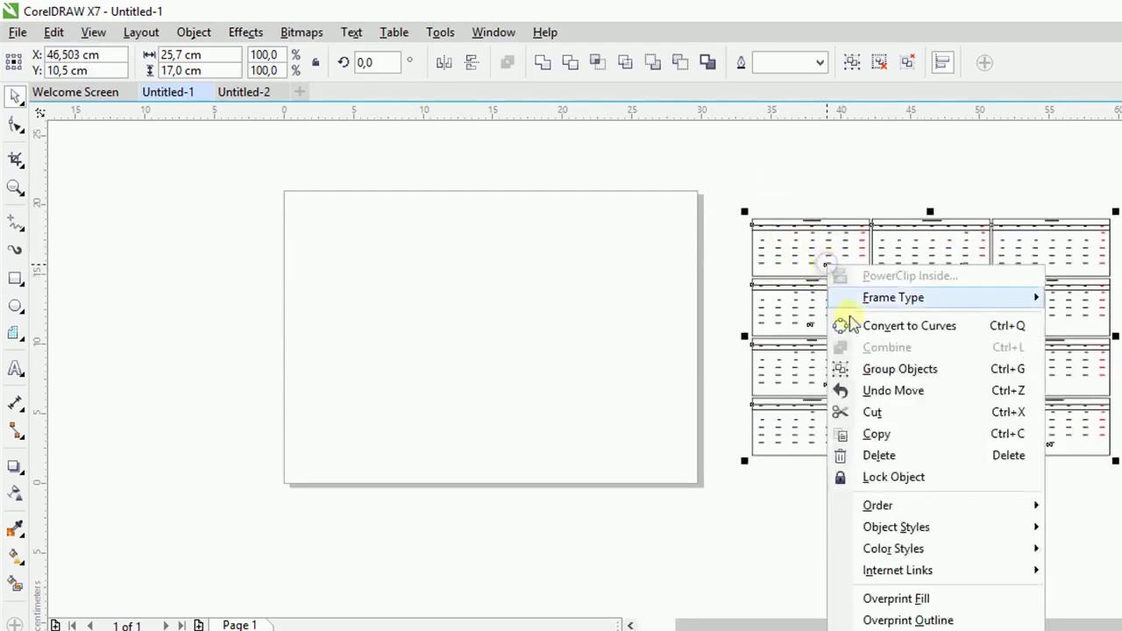
click(873, 369)
right_click(868, 300)
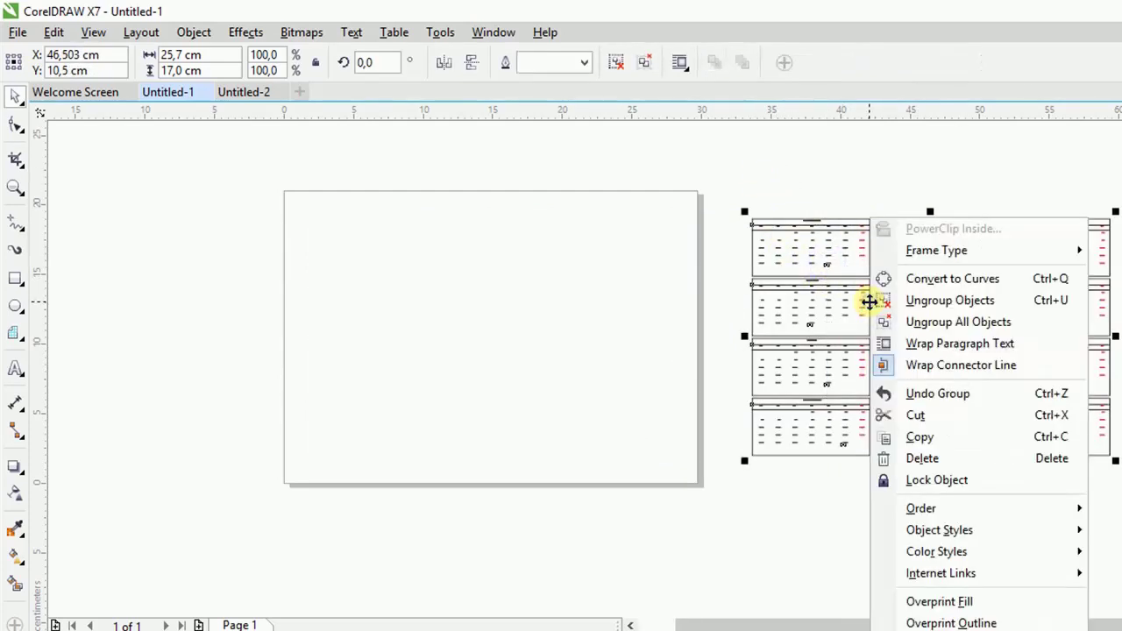
Lock the calendar group and switch the page to portrait orientation
click(925, 481)
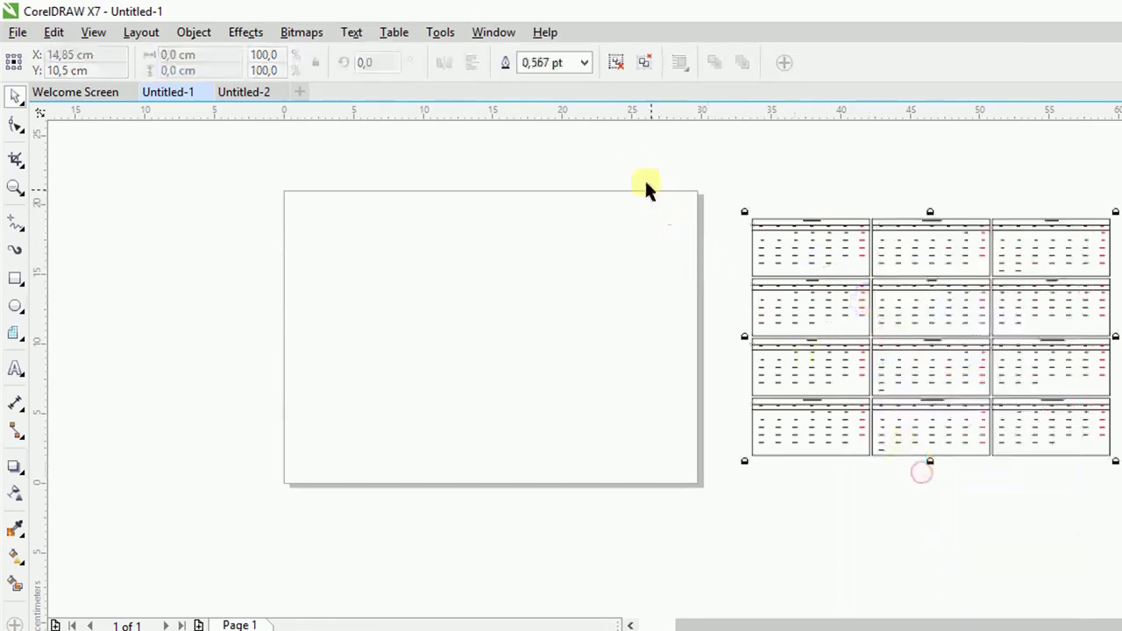
click(638, 165)
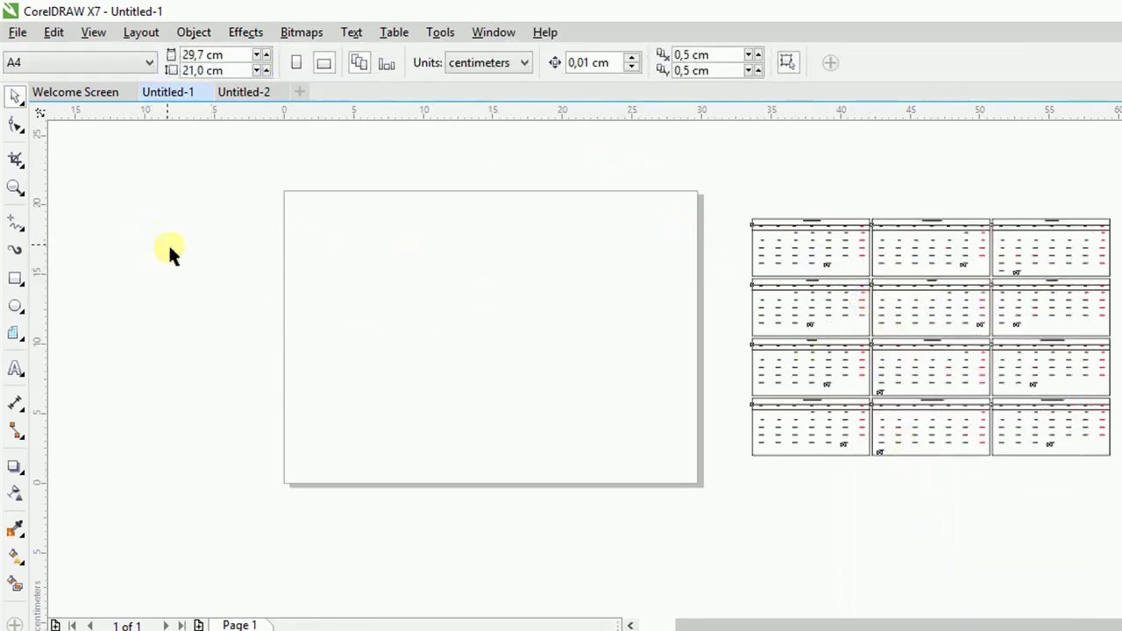
click(297, 63)
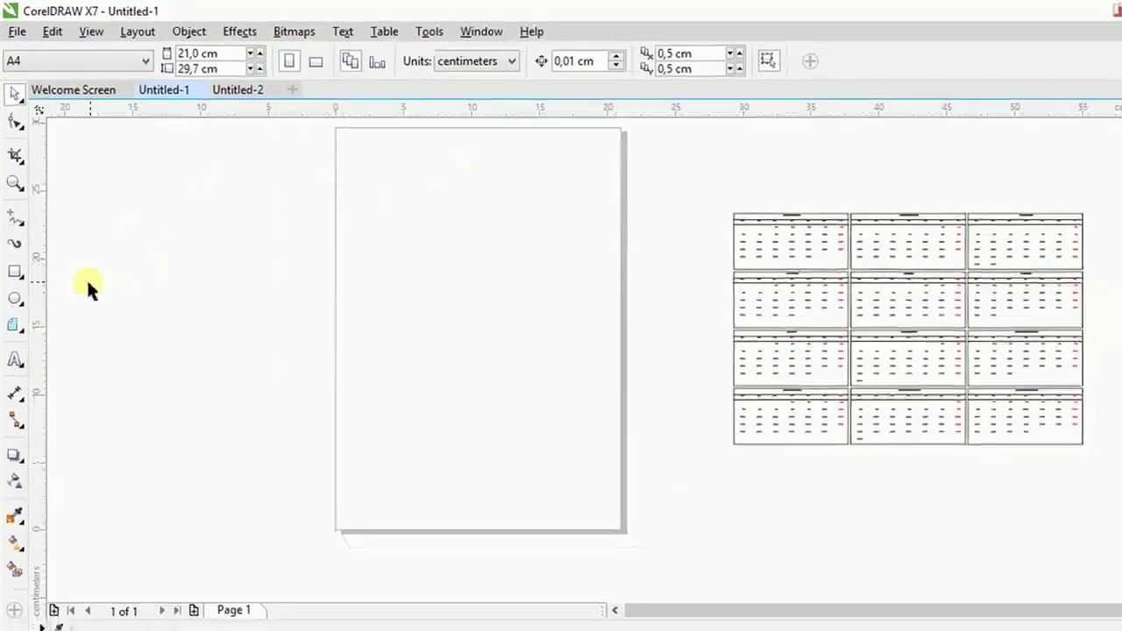
Add a 21,0 × 29,7 cm rectangle exactly covering the page
double_click(15, 249)
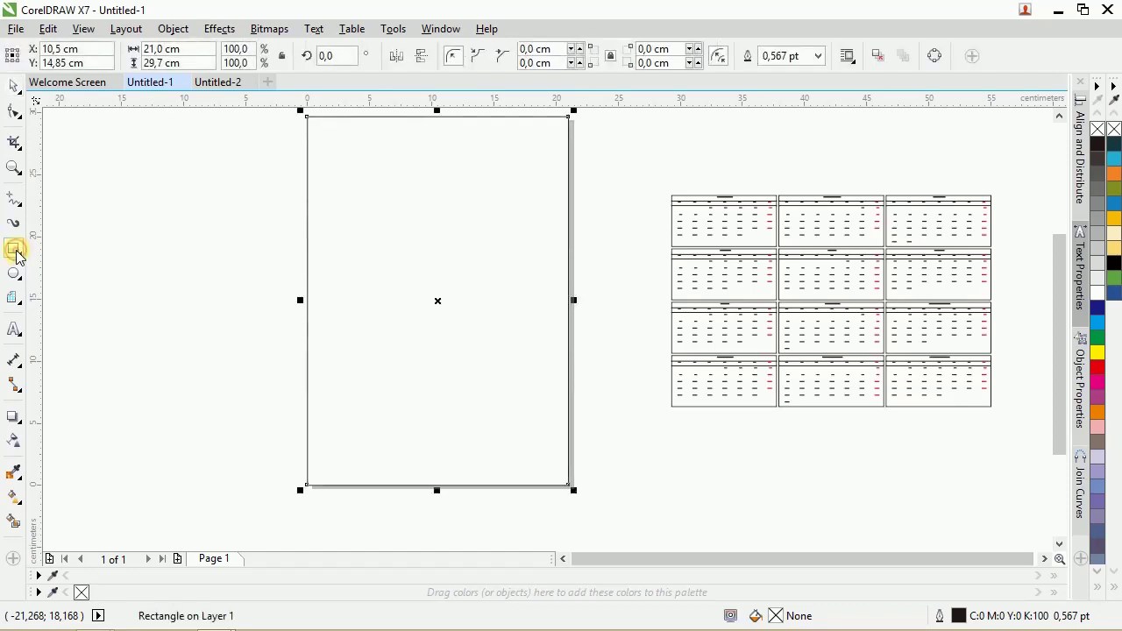
click(18, 96)
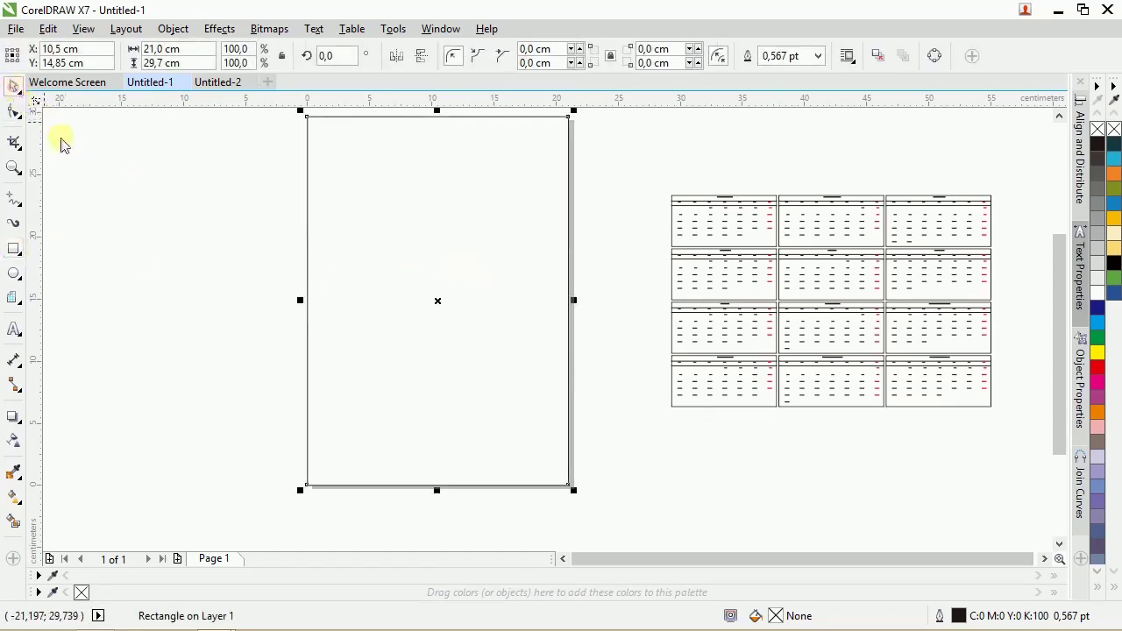
drag(462, 189, 421, 221)
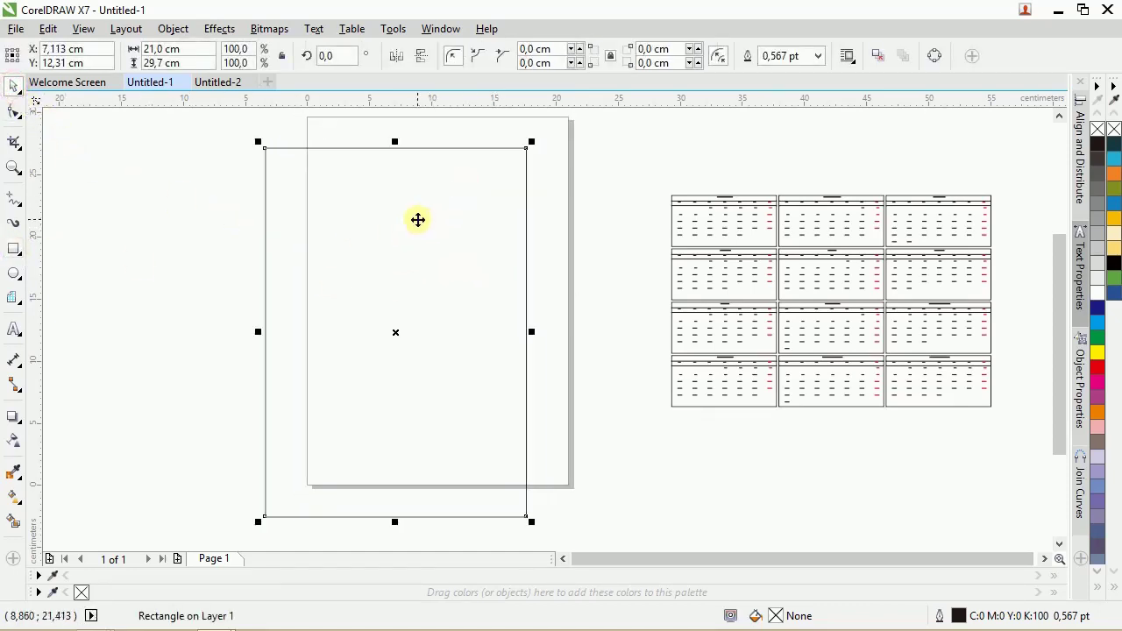
key(ctrl+z)
click(614, 166)
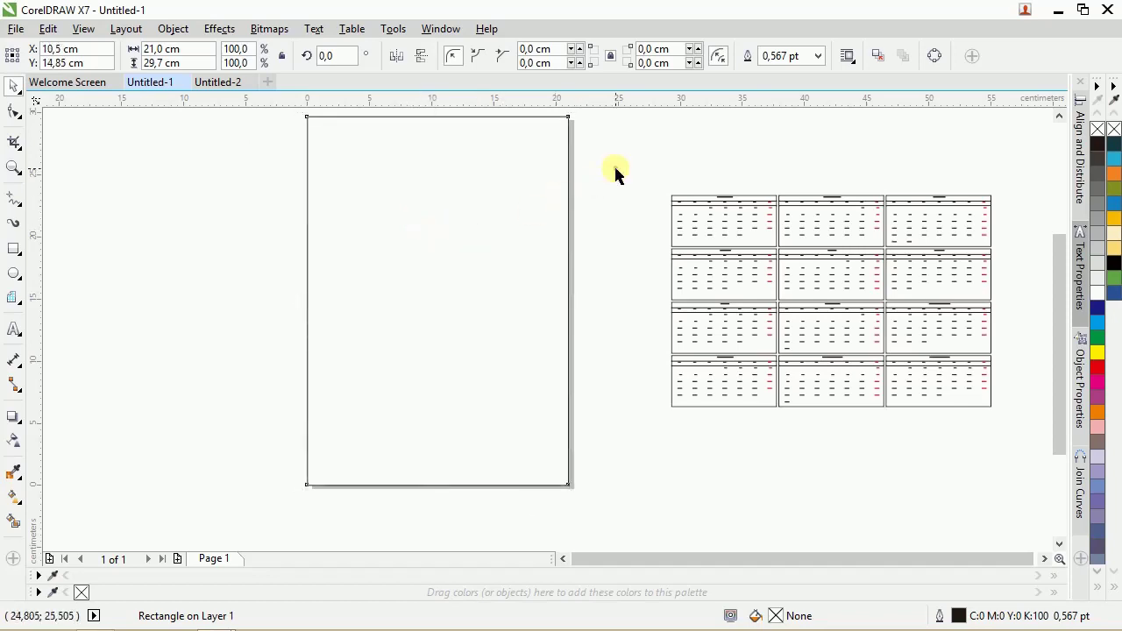
drag(1062, 277, 1055, 249)
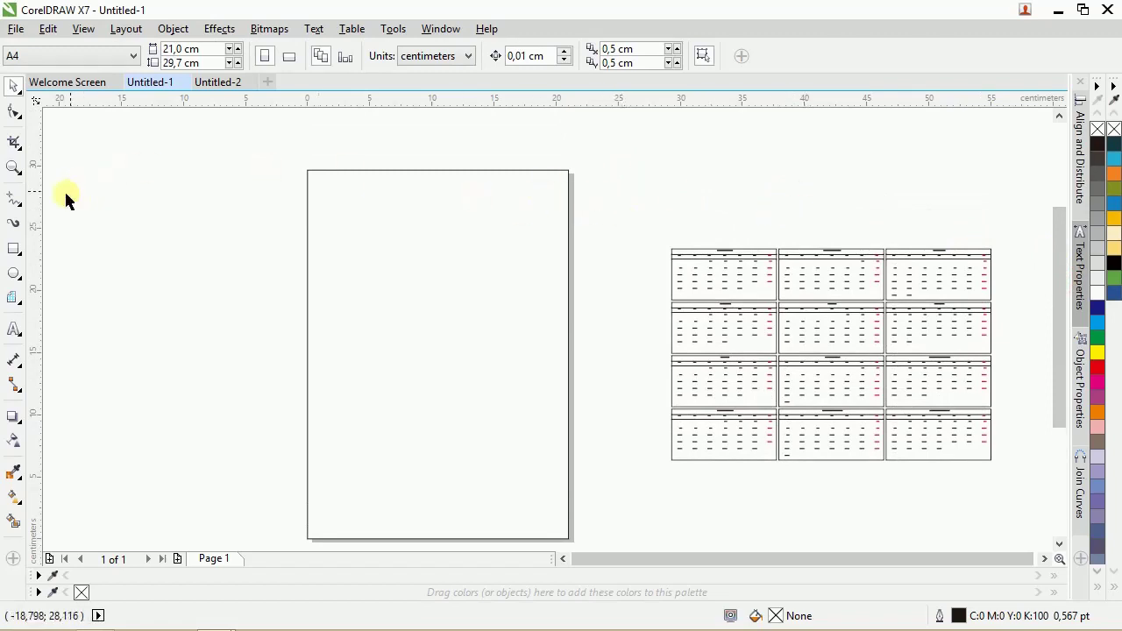
click(16, 205)
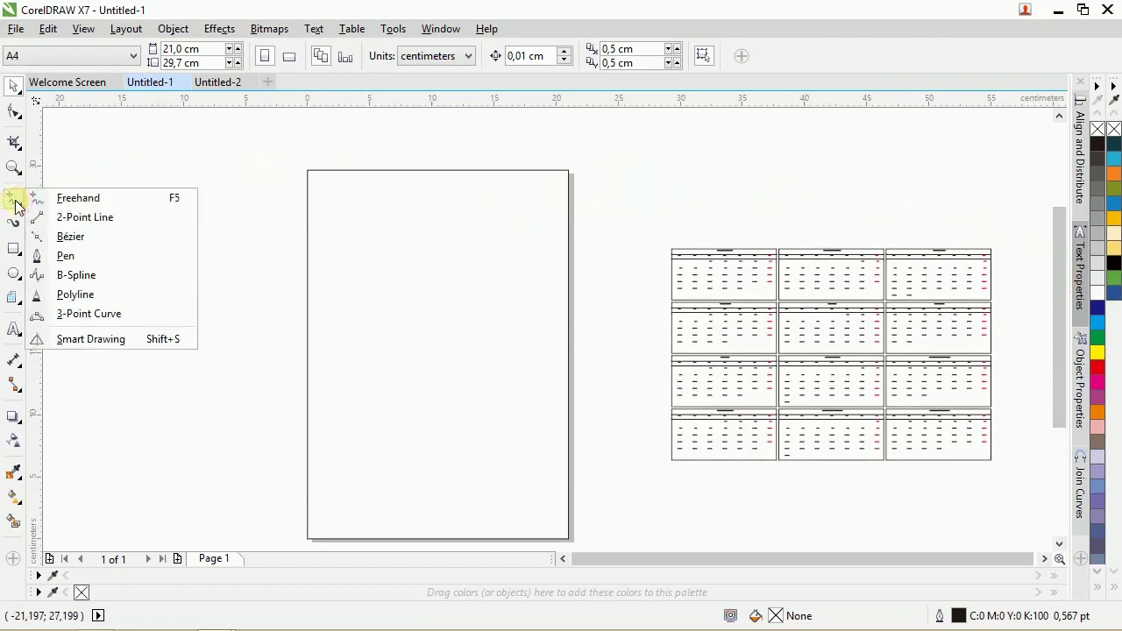
Draw a straight horizontal 2-point line, about 24,4 cm, across the top of the page
click(61, 218)
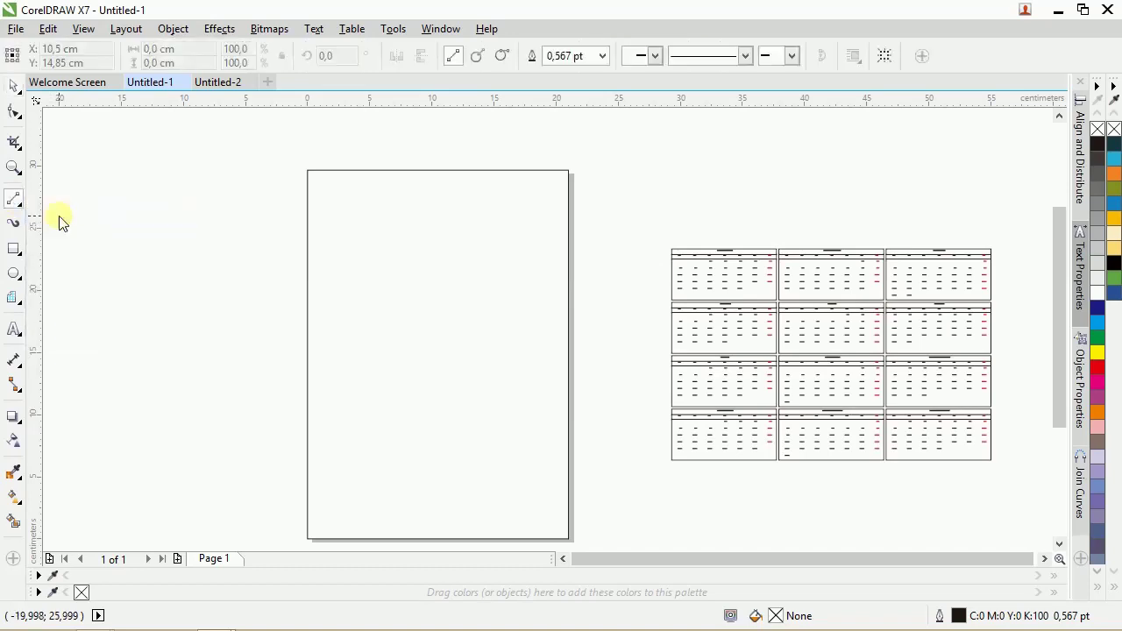
drag(279, 223, 586, 225)
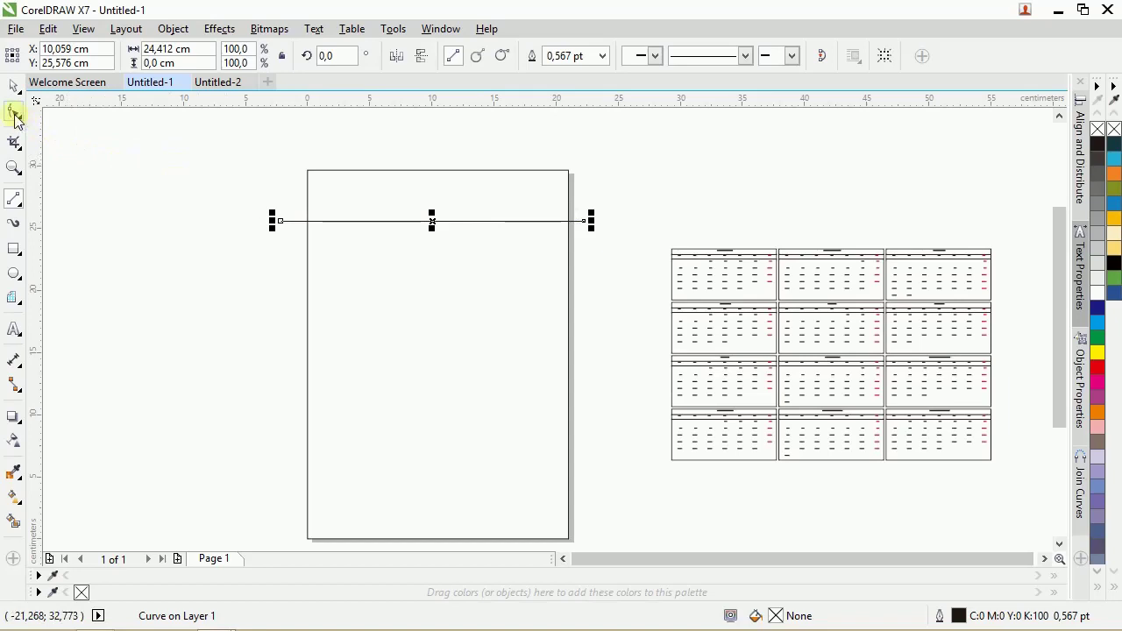
click(14, 114)
scroll(331, 219, up, 4)
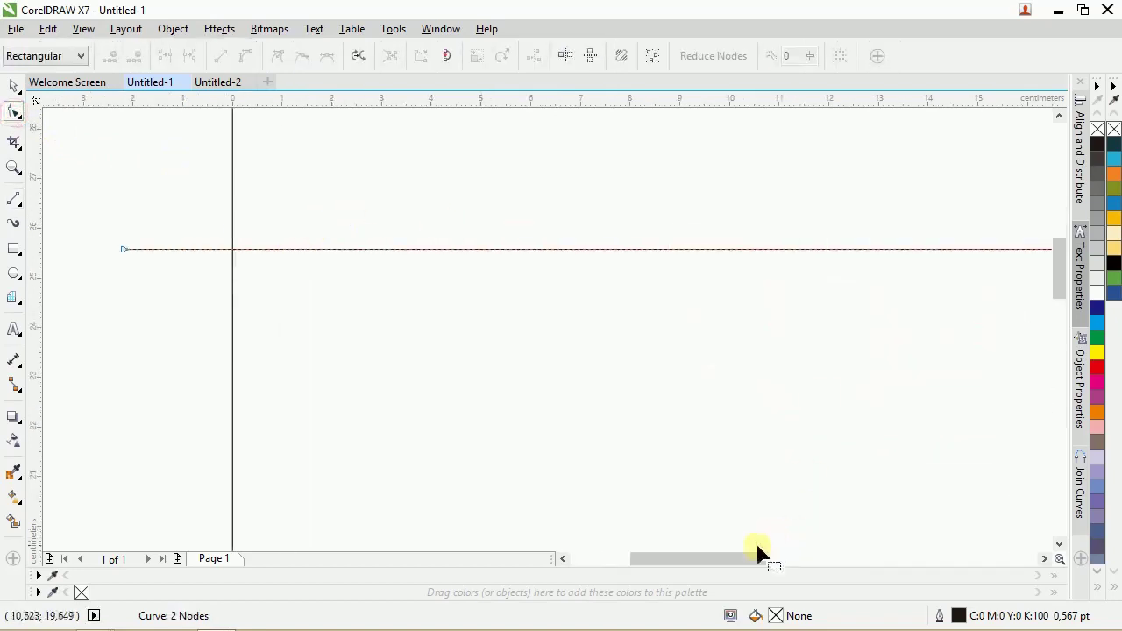
Convert the line to a curve and bend it into an S-shaped wave
drag(755, 559, 787, 558)
scroll(697, 335, down, 2)
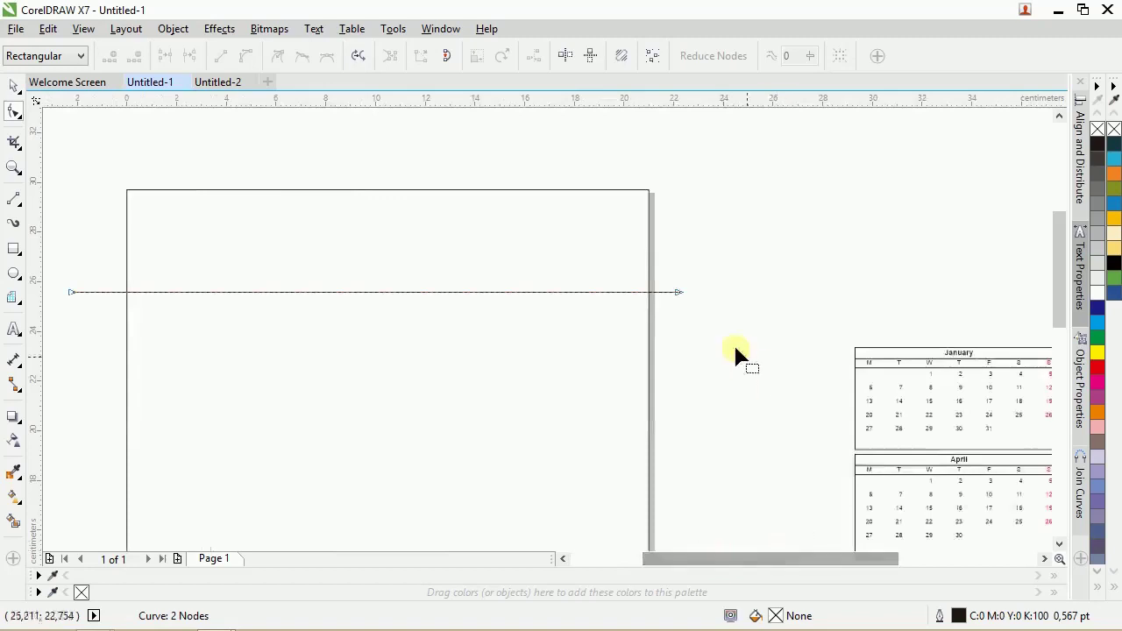
click(679, 292)
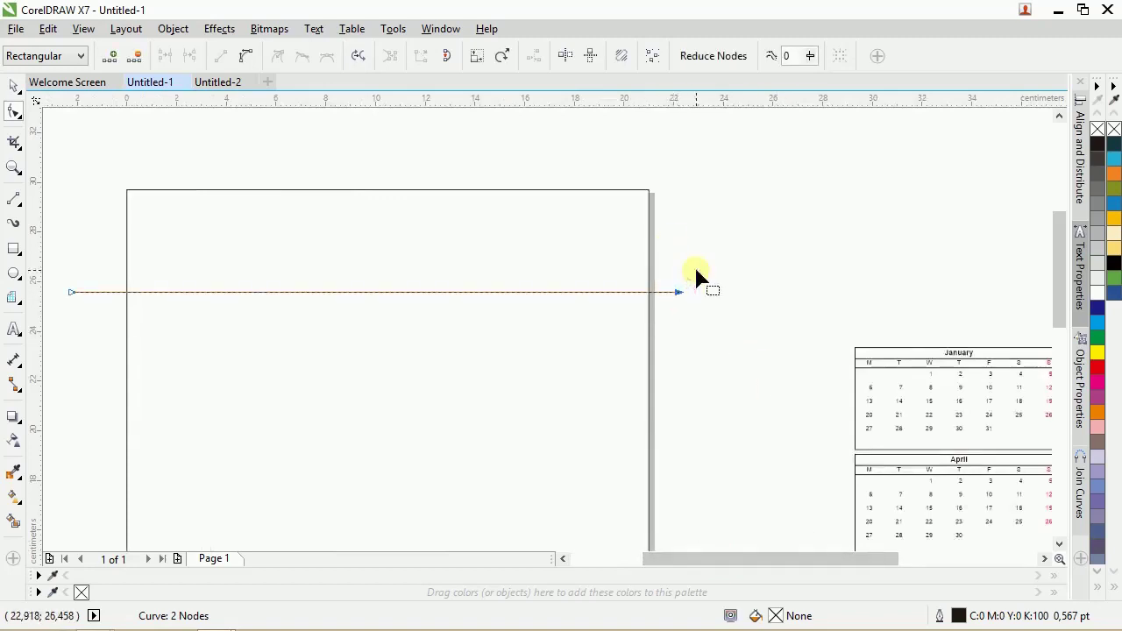
click(246, 56)
drag(479, 294, 473, 346)
drag(277, 295, 299, 179)
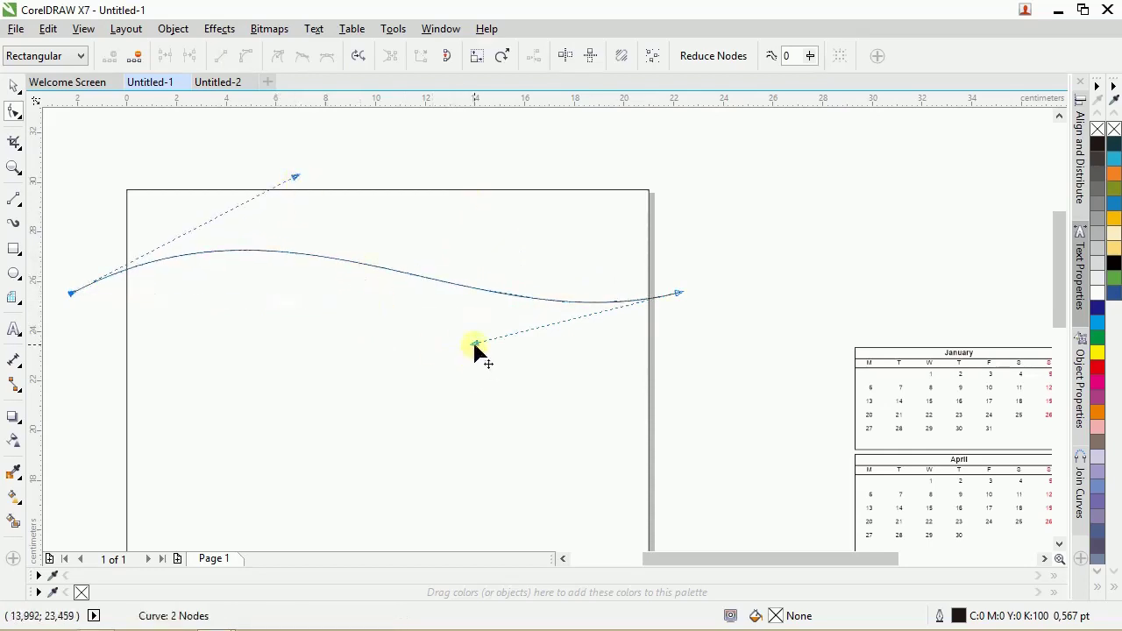
mouse_move(473, 346)
mouse_down()
mouse_move(477, 377)
mouse_move(471, 361)
mouse_up()
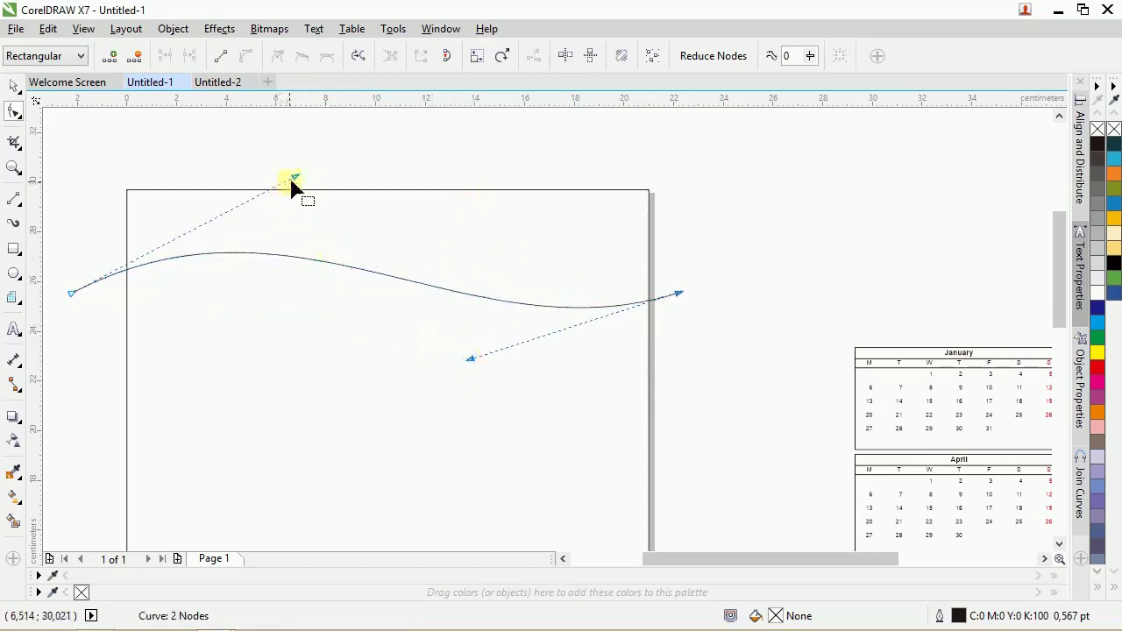
drag(296, 180, 289, 180)
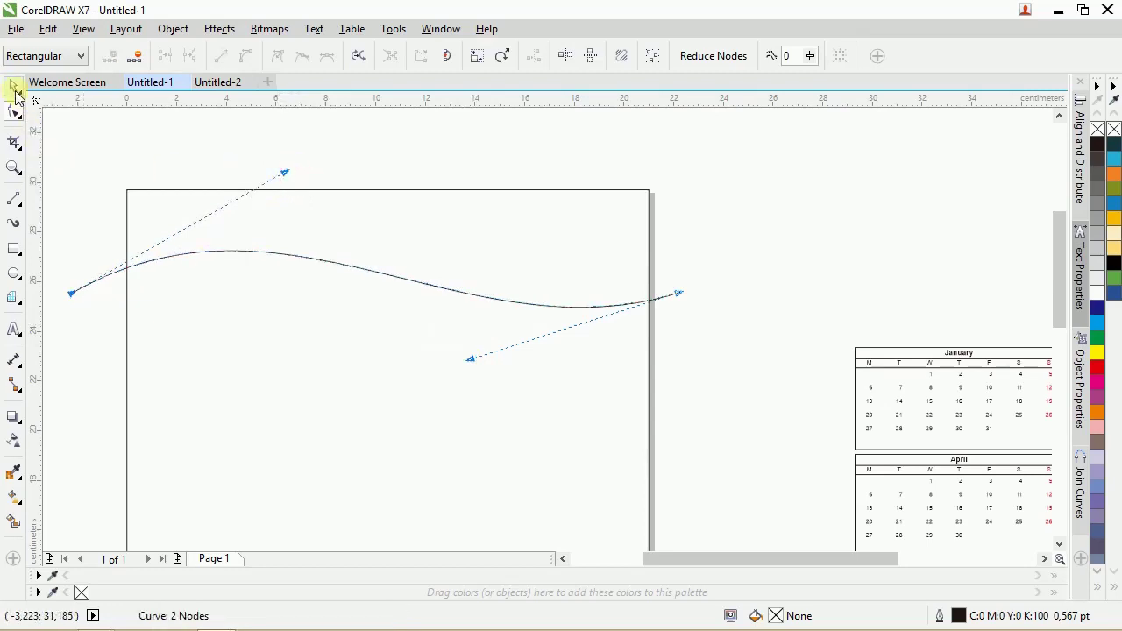
click(13, 86)
click(292, 177)
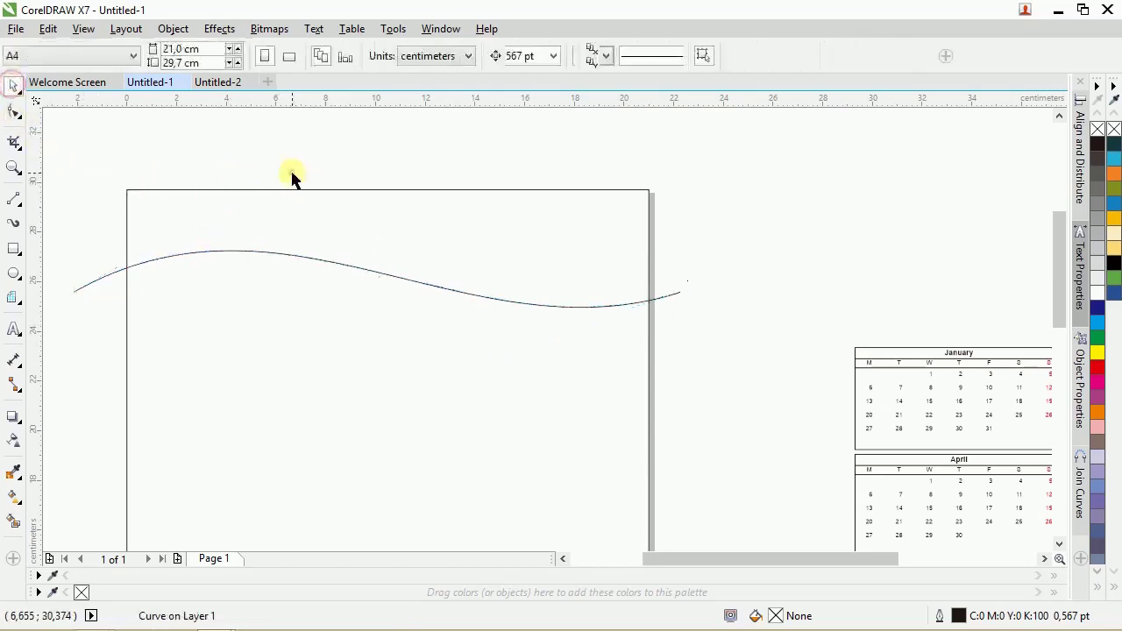
Deepen the wave's right dip, raise its left arc, and shift the curve slightly up
click(549, 306)
click(14, 114)
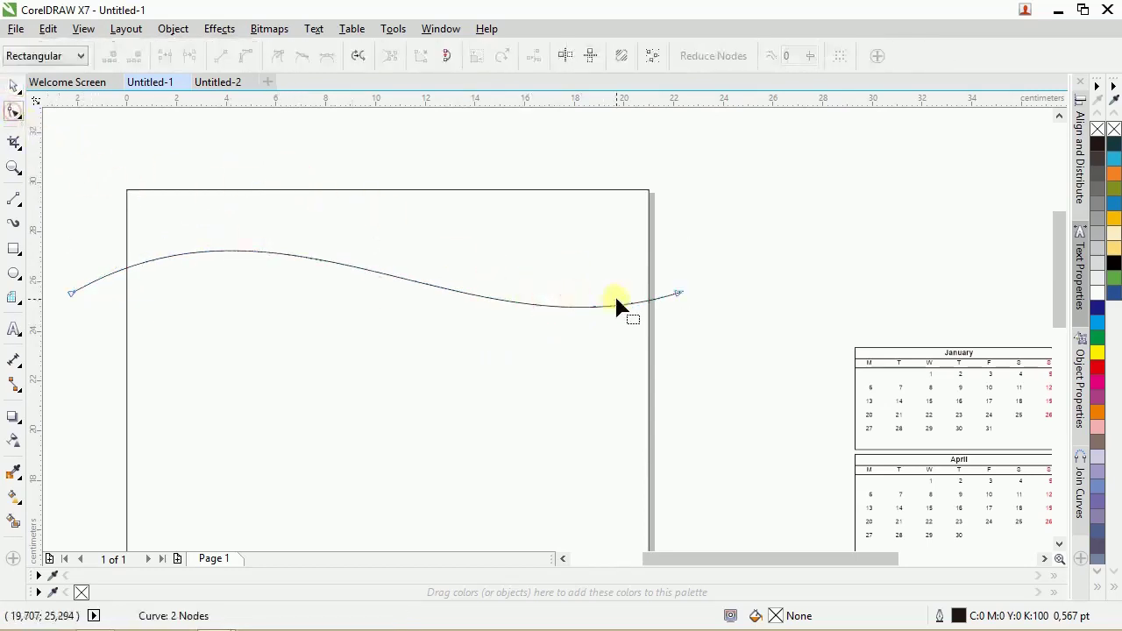
click(679, 296)
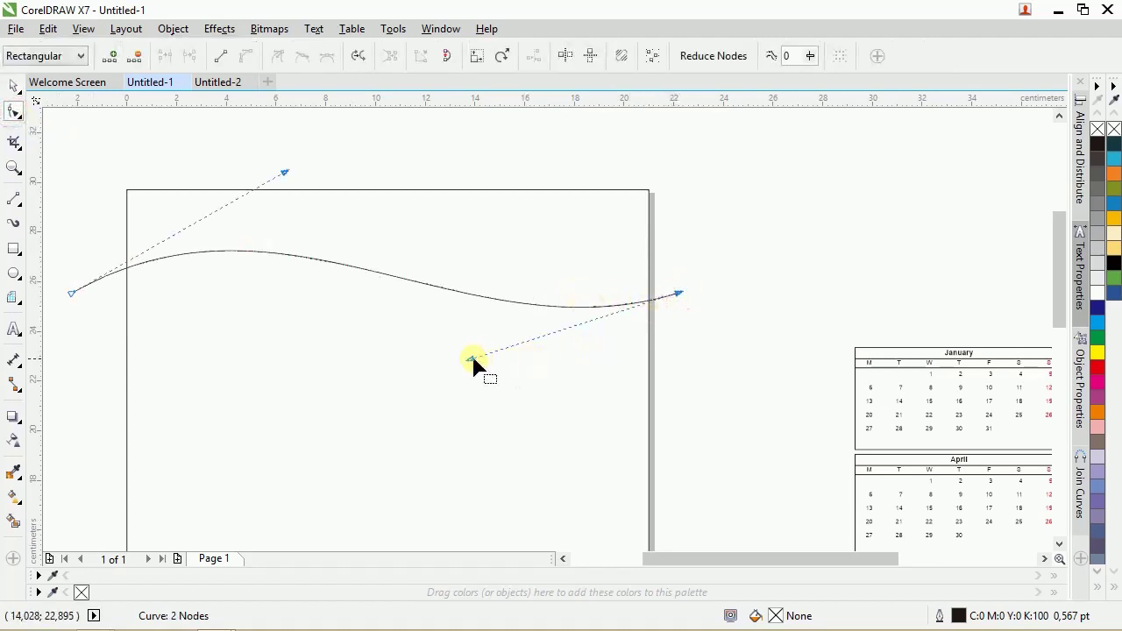
drag(472, 361, 468, 377)
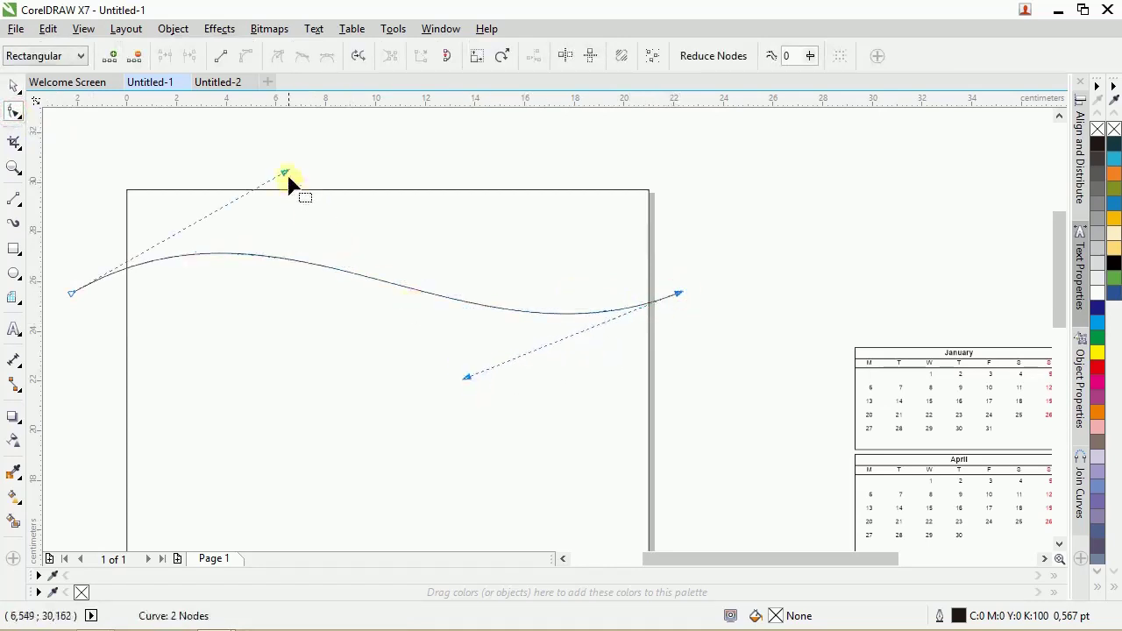
drag(288, 175, 276, 121)
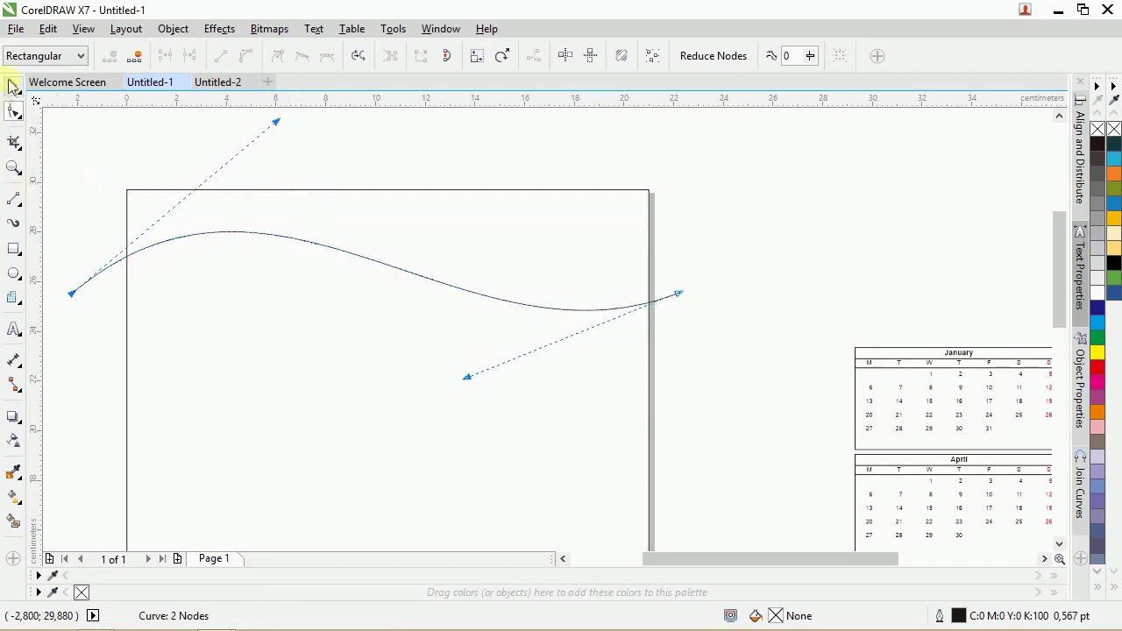
click(13, 85)
drag(656, 300, 658, 289)
Draw a large circle over the top of the page and the wave
click(735, 259)
scroll(734, 259, down, 2)
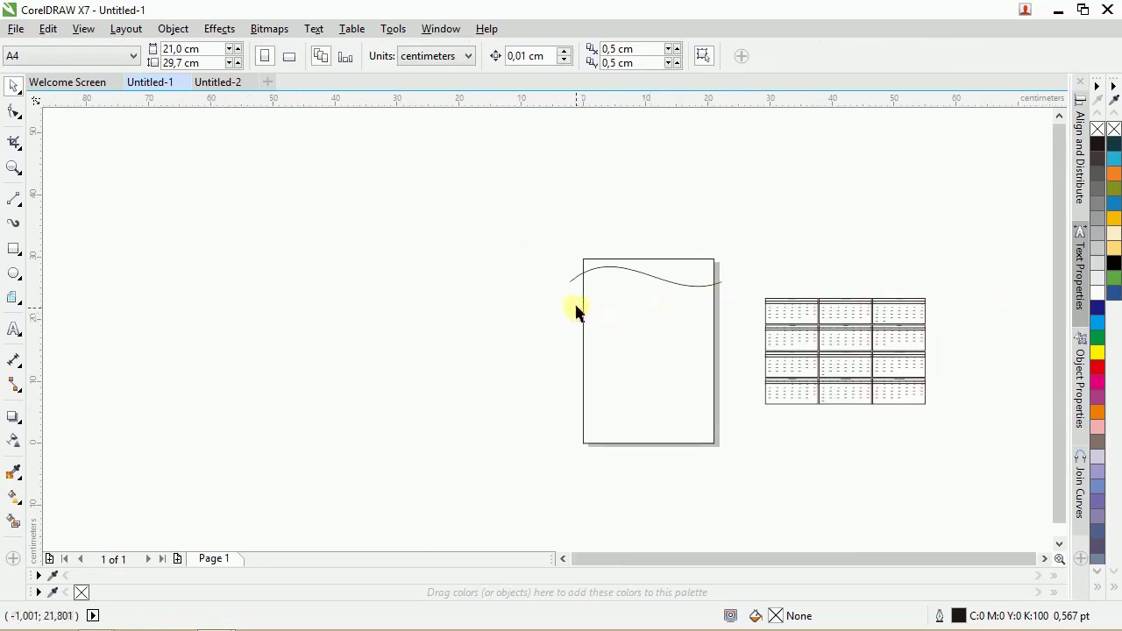
click(14, 274)
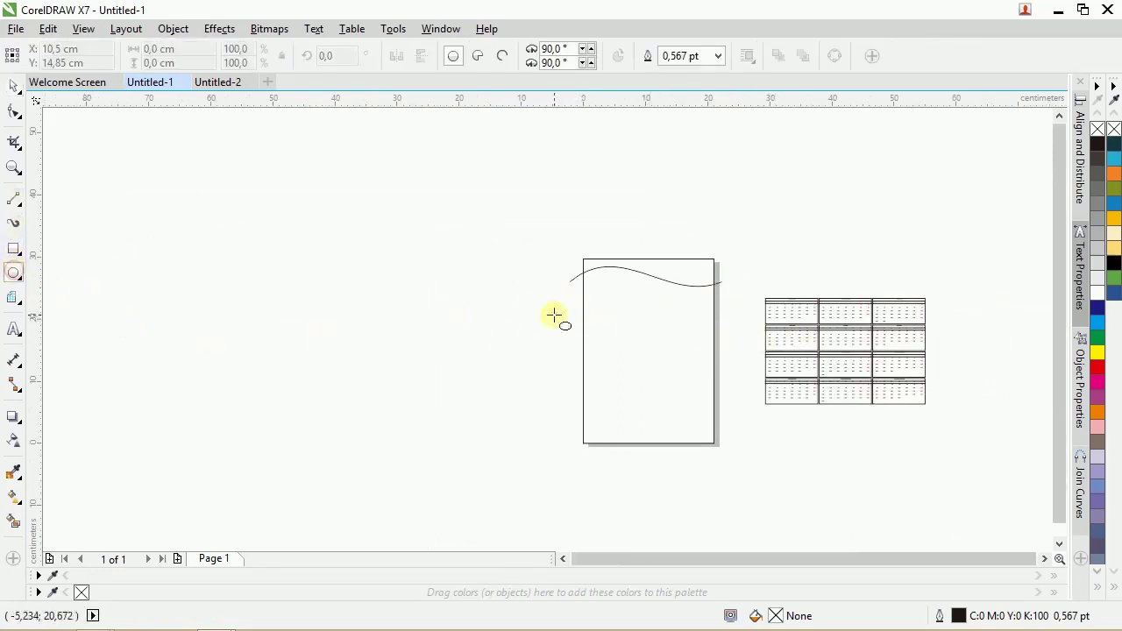
drag(537, 213, 725, 359)
Fit all objects in view and add the page rectangle to the selection
click(10, 88)
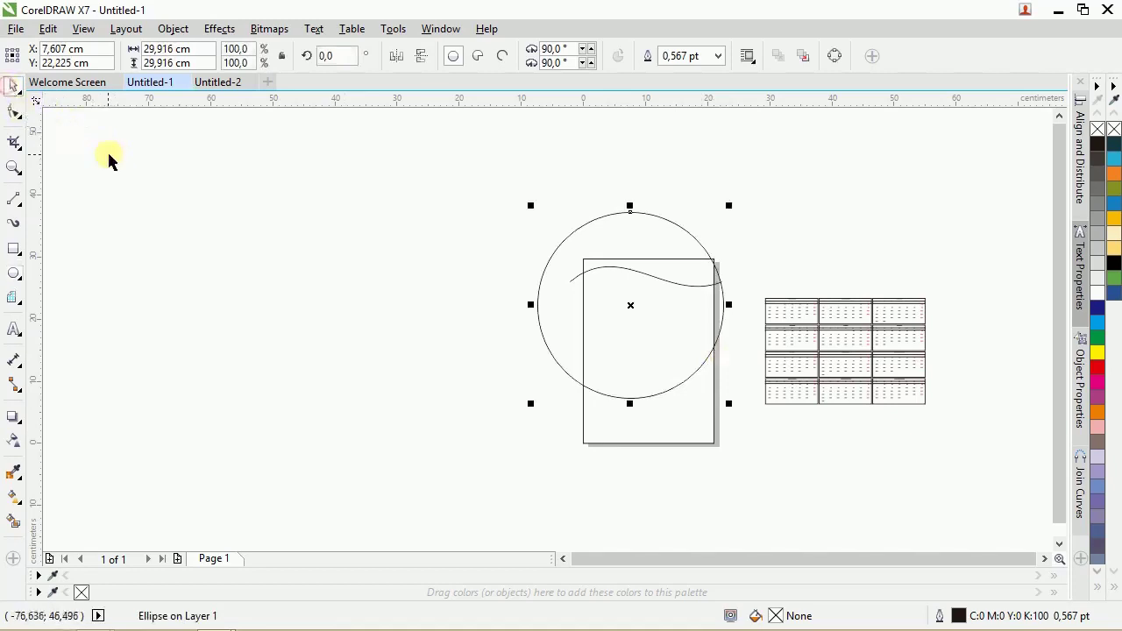
key(F4)
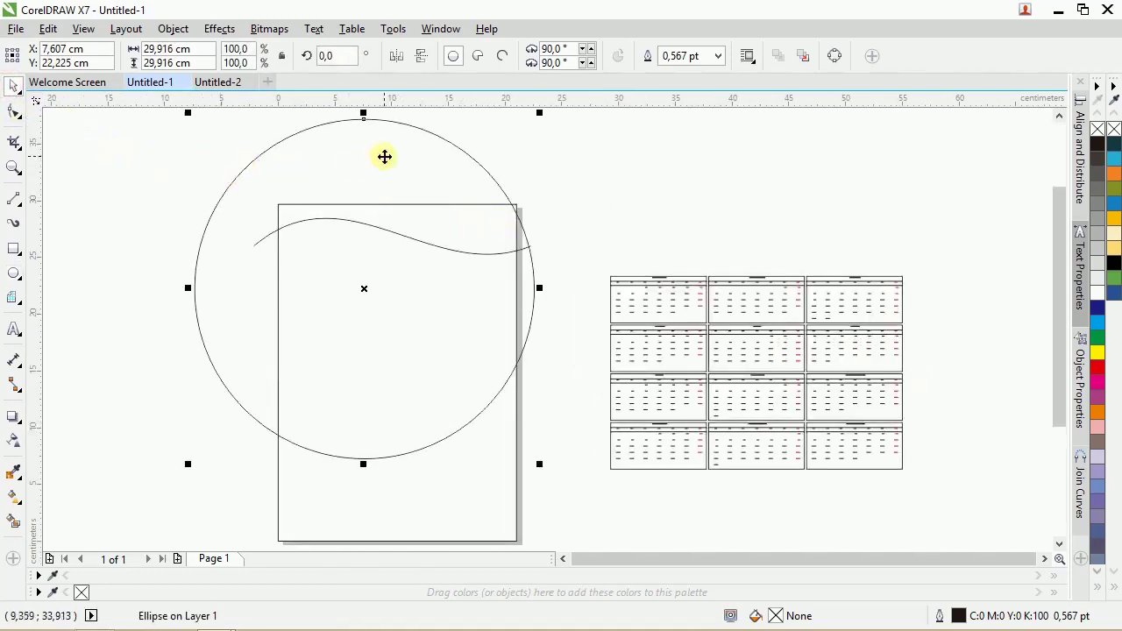
scroll(383, 155, down, 2)
shift+click(428, 307)
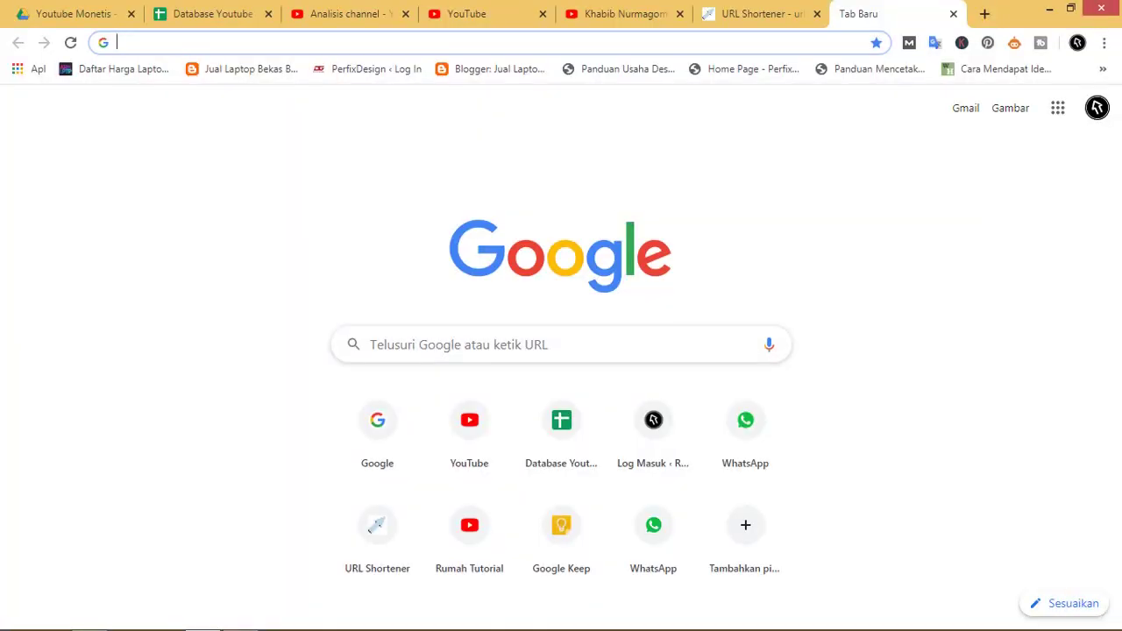
Load the short link gg.gg/kalendercorel in a new Chrome tab
click(464, 43)
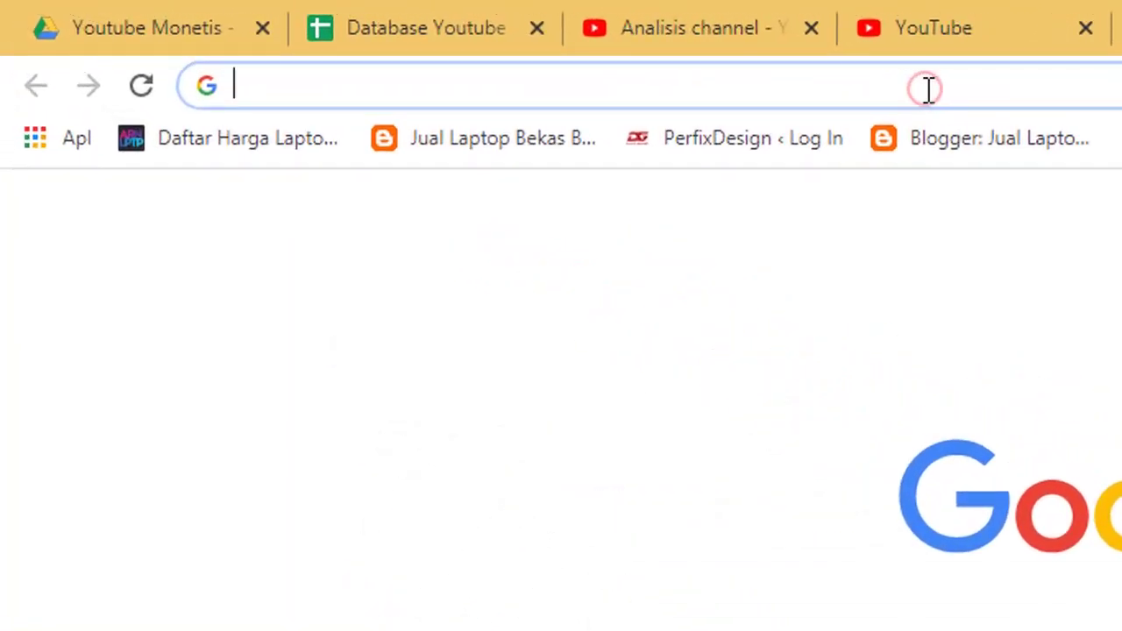
text(gg.gg/kalendercorel)
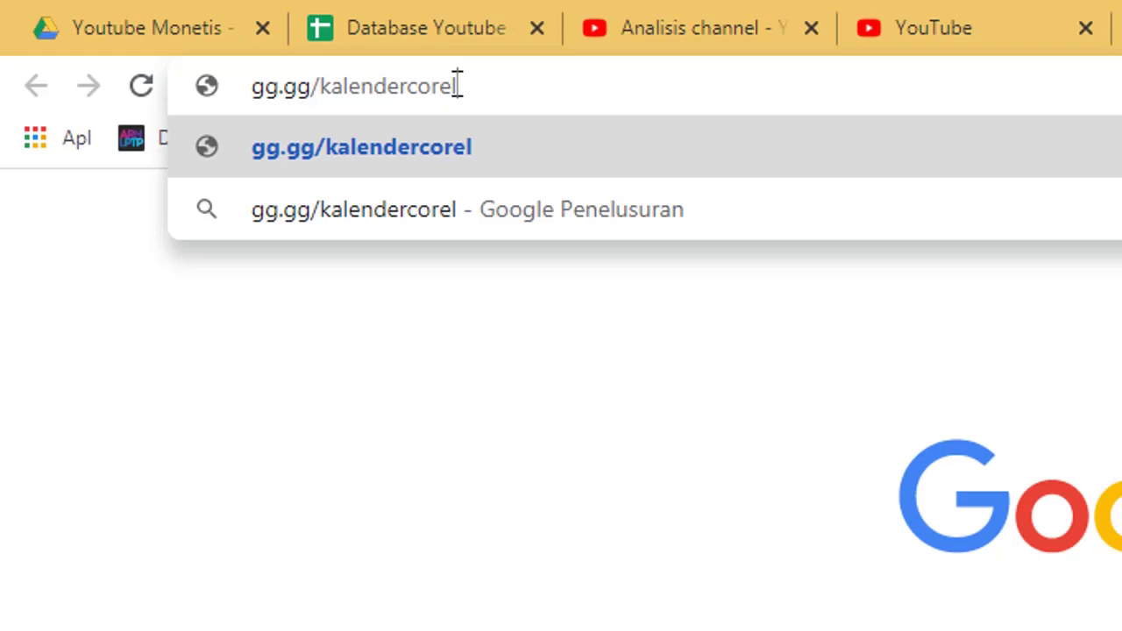
key(Return)
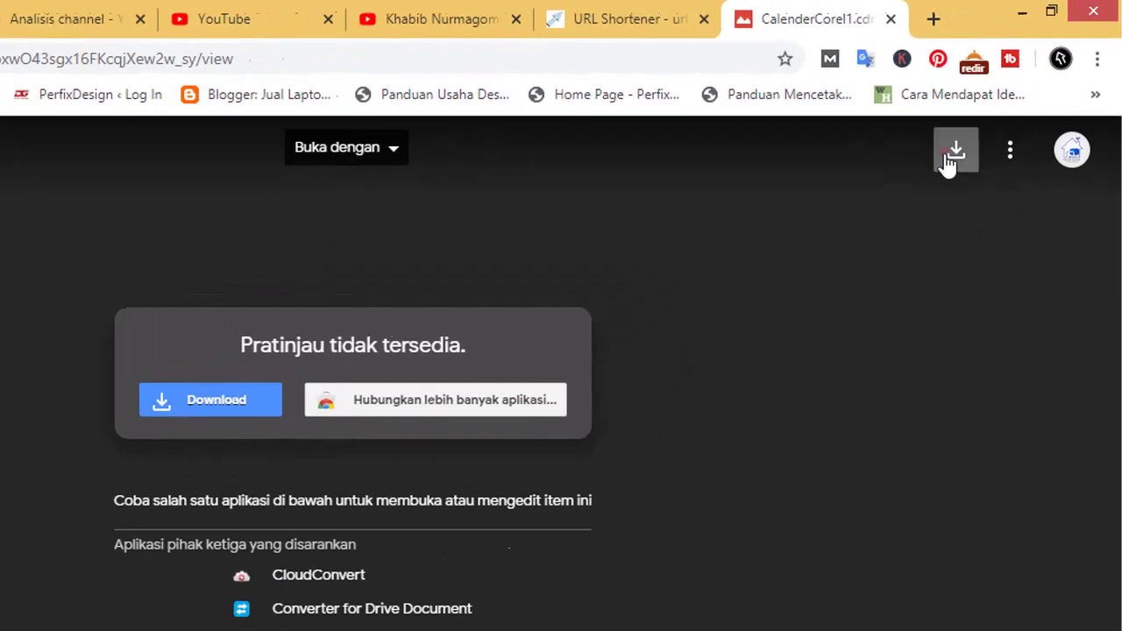
Download CalenderCorel1.cdr from its Google Drive page
click(948, 164)
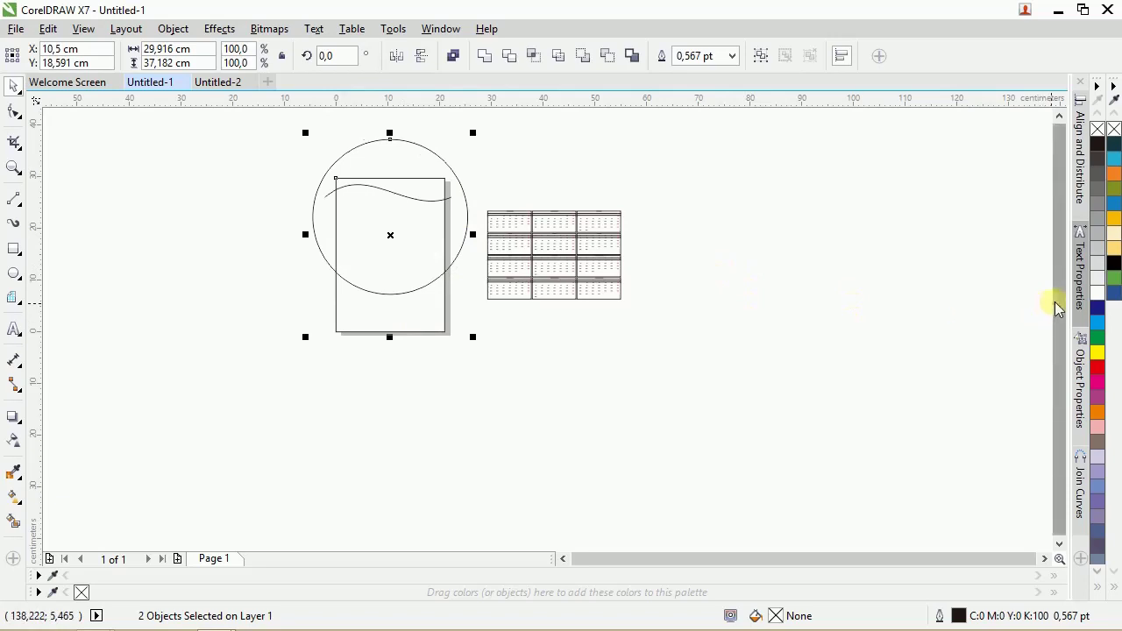
Move the large circle higher over the page
click(494, 152)
drag(441, 171, 443, 125)
click(535, 185)
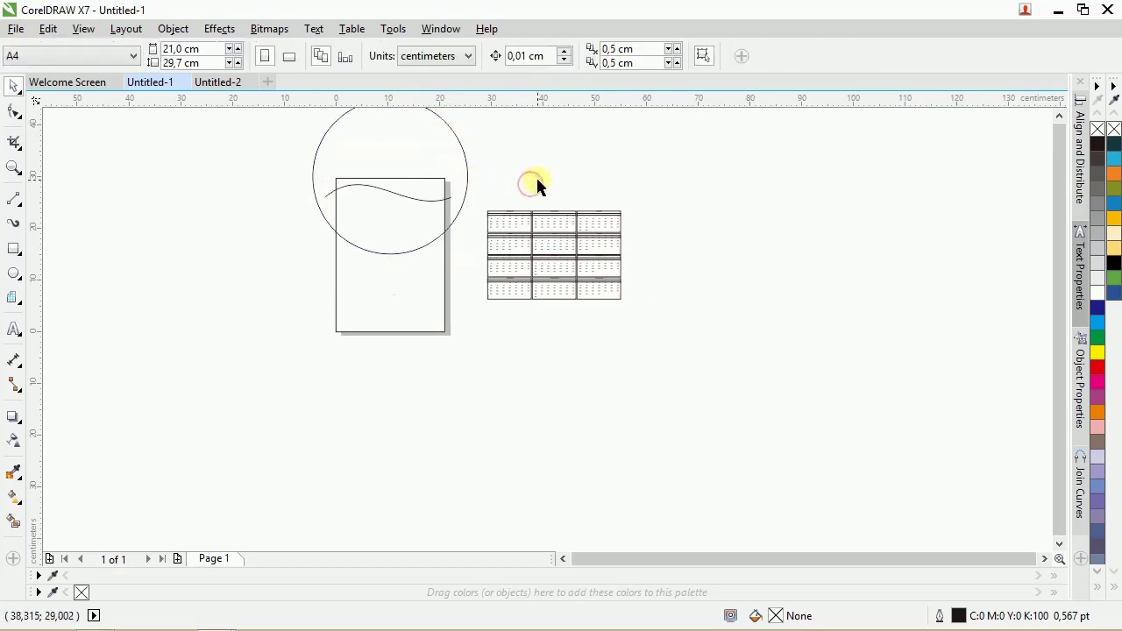
scroll(455, 211, up, 2)
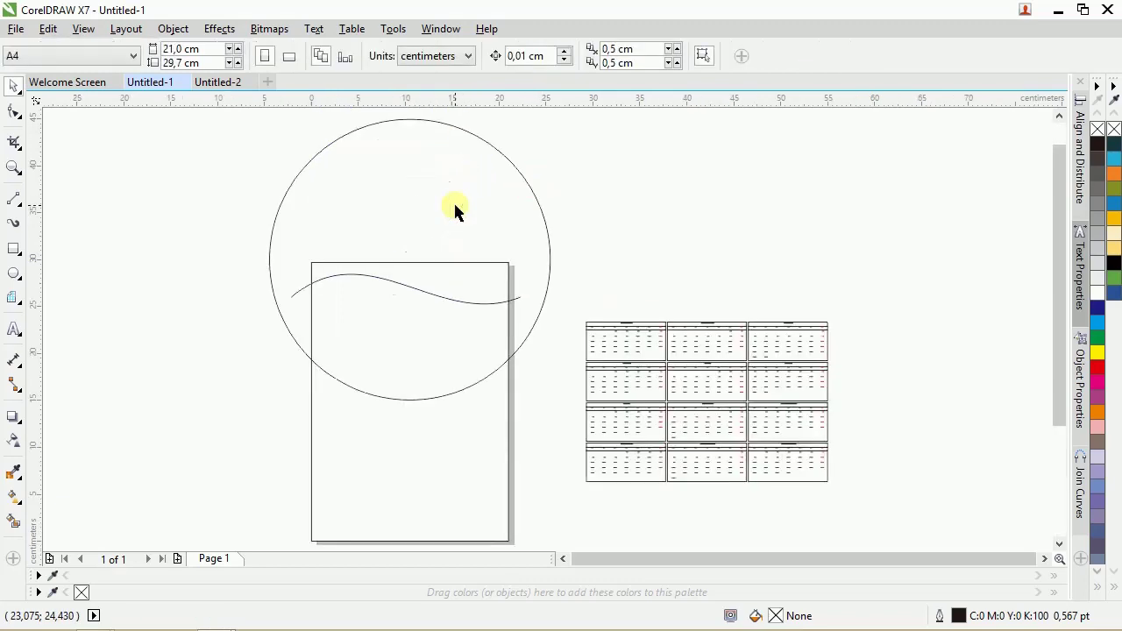
Give the circle a 36 pt outline width
click(482, 141)
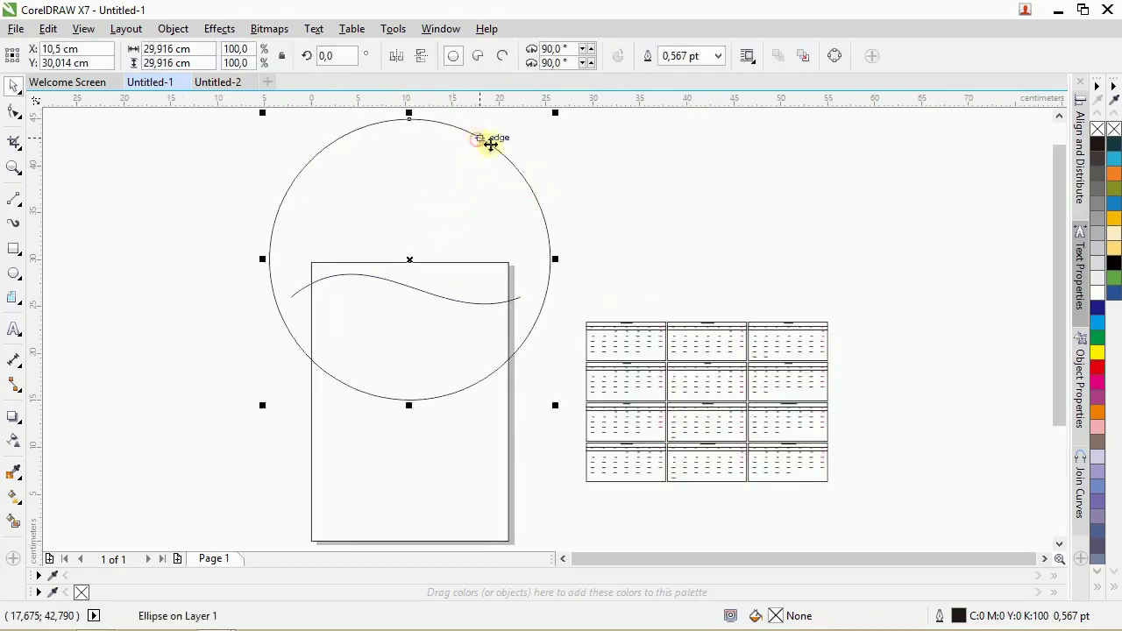
click(718, 55)
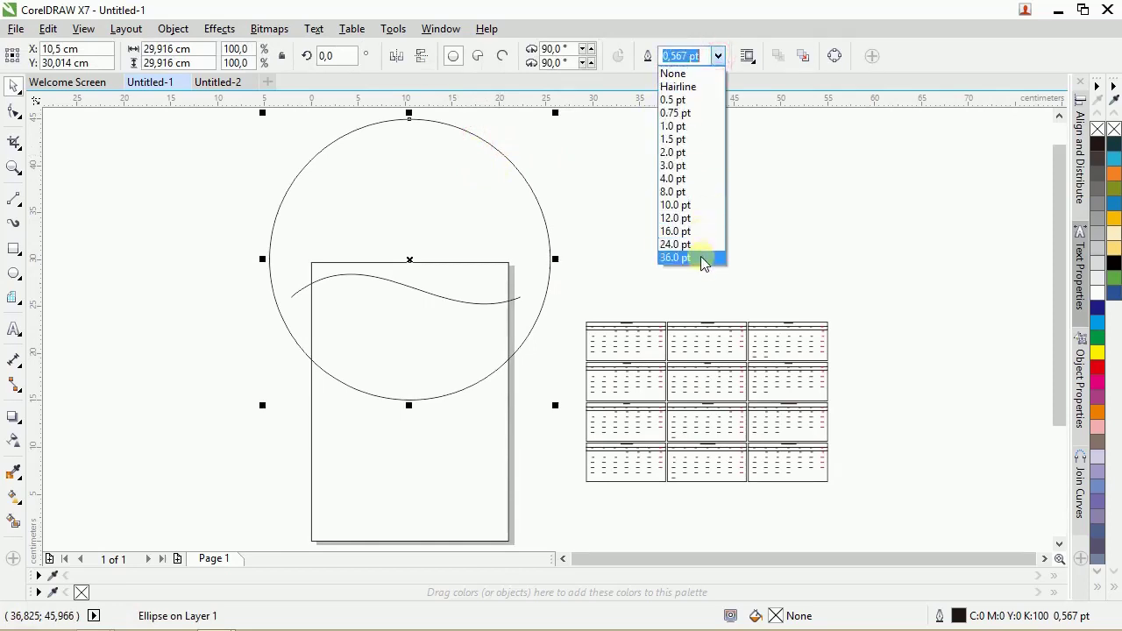
click(701, 258)
scroll(390, 373, up, 3)
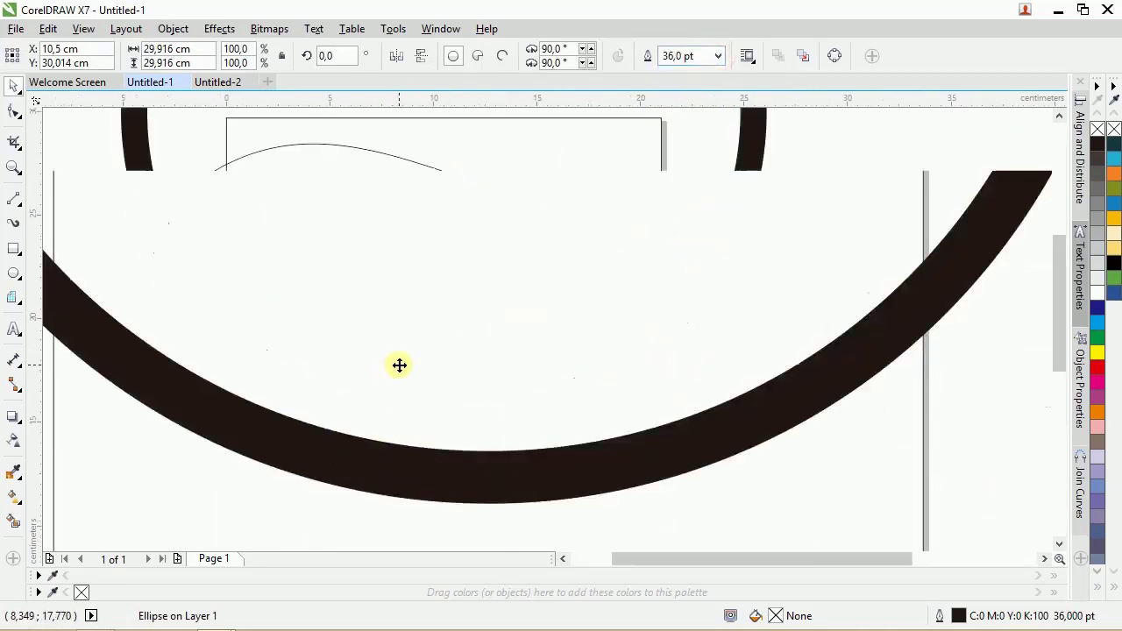
scroll(399, 364, down, 2)
scroll(483, 333, down, 1)
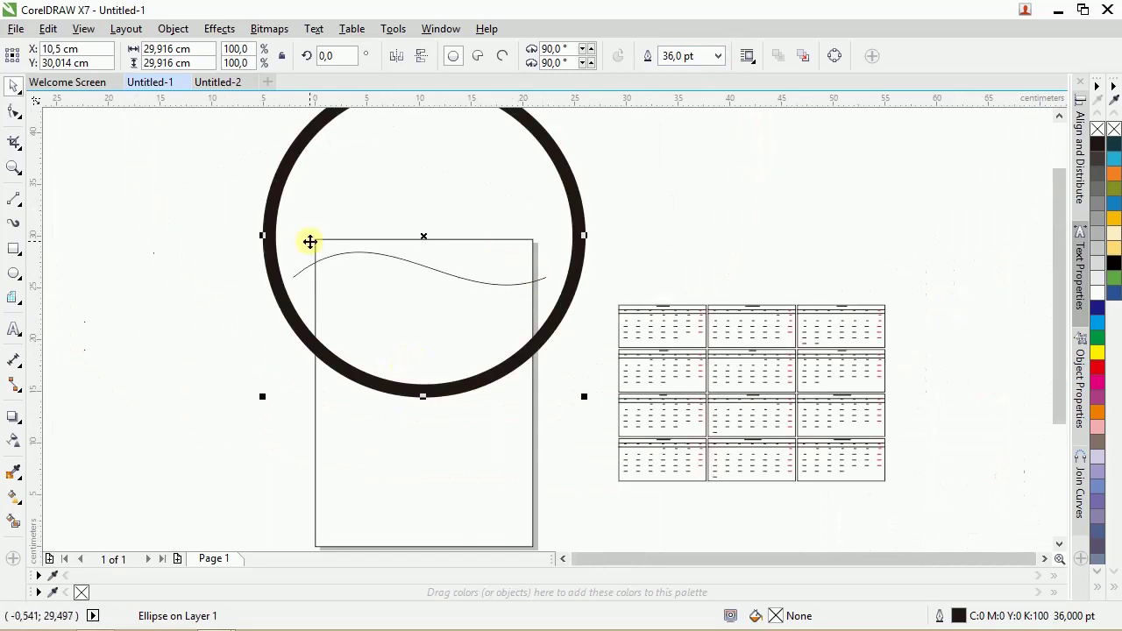
Convert the circle to curves via Object > Convert to Curves
click(173, 28)
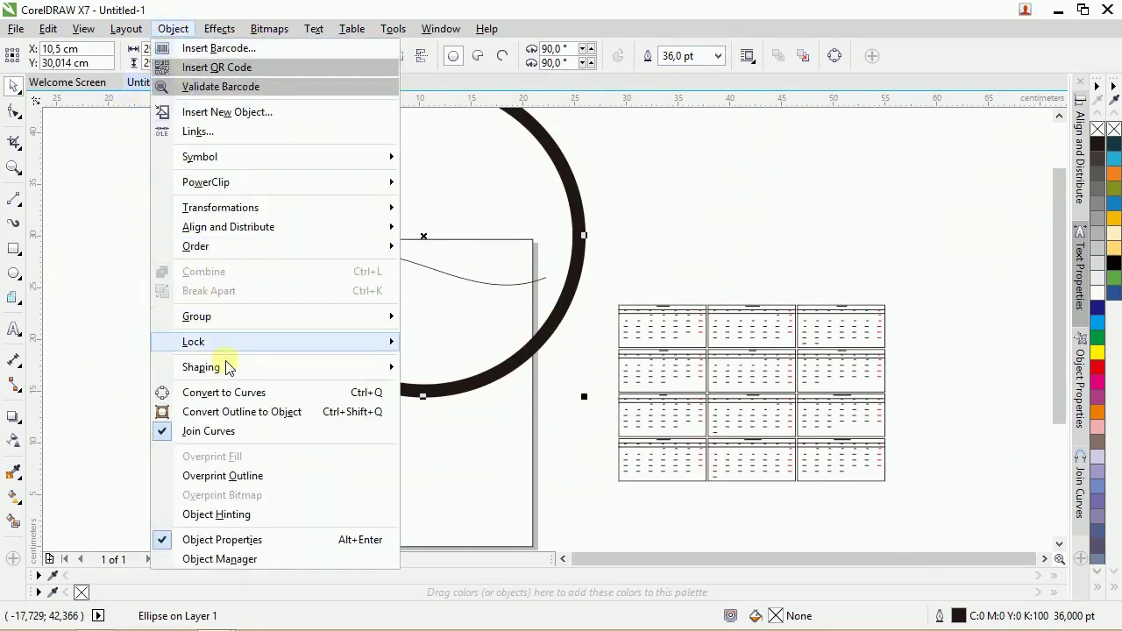
click(243, 393)
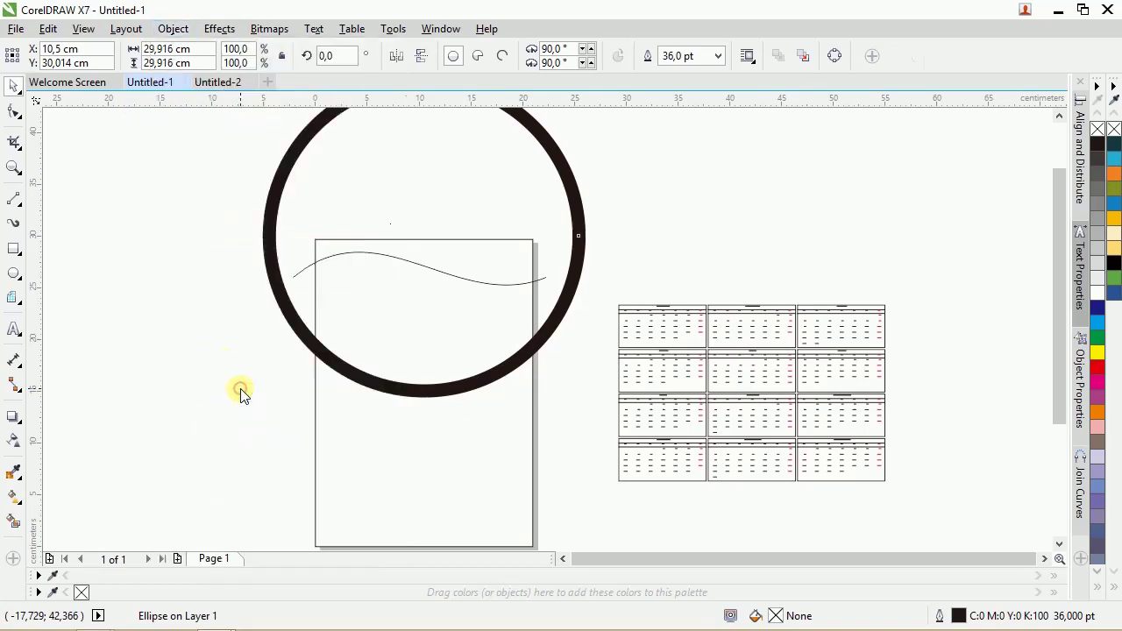
scroll(453, 383, up, 4)
Convert the circle's thick 36 pt outline into a ring object
key(F10)
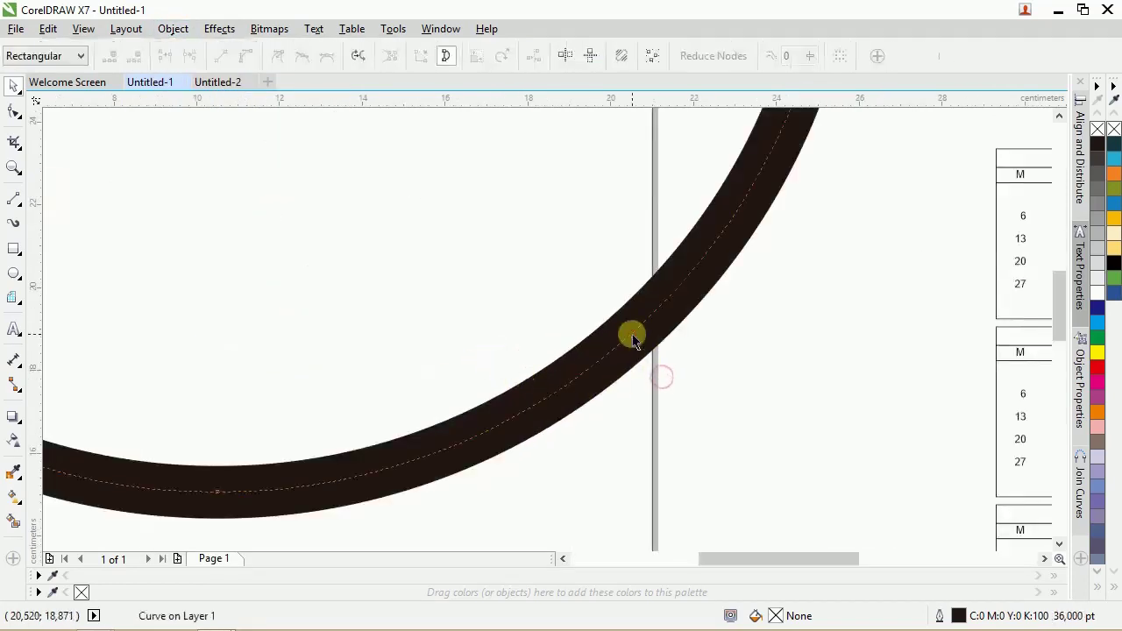
click(631, 333)
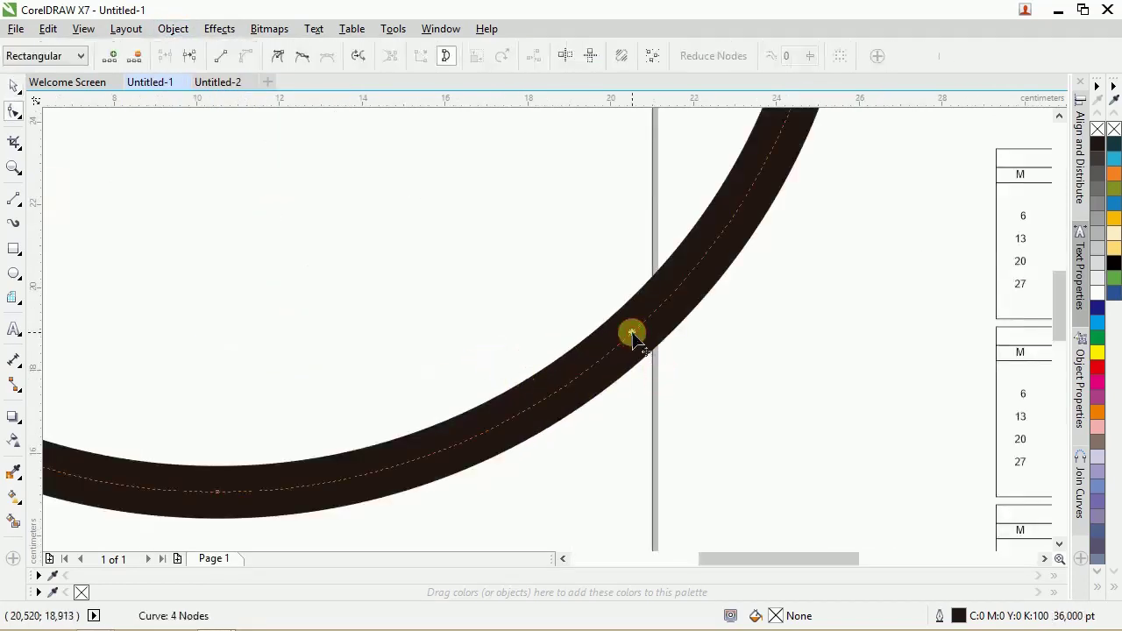
click(132, 29)
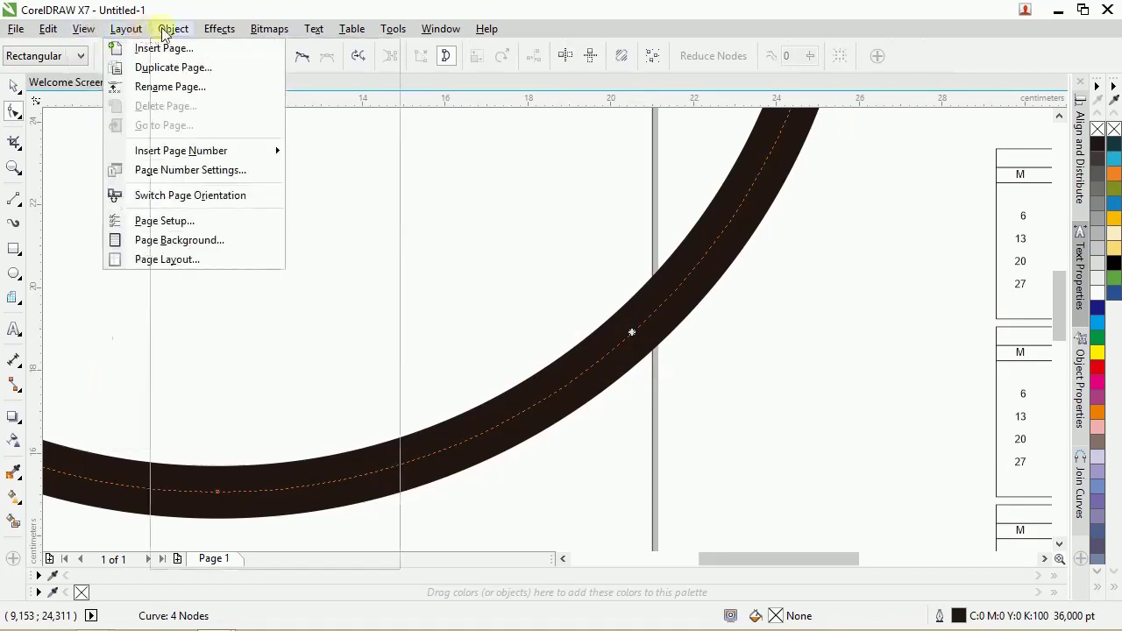
mouse_move(172, 29)
click(250, 412)
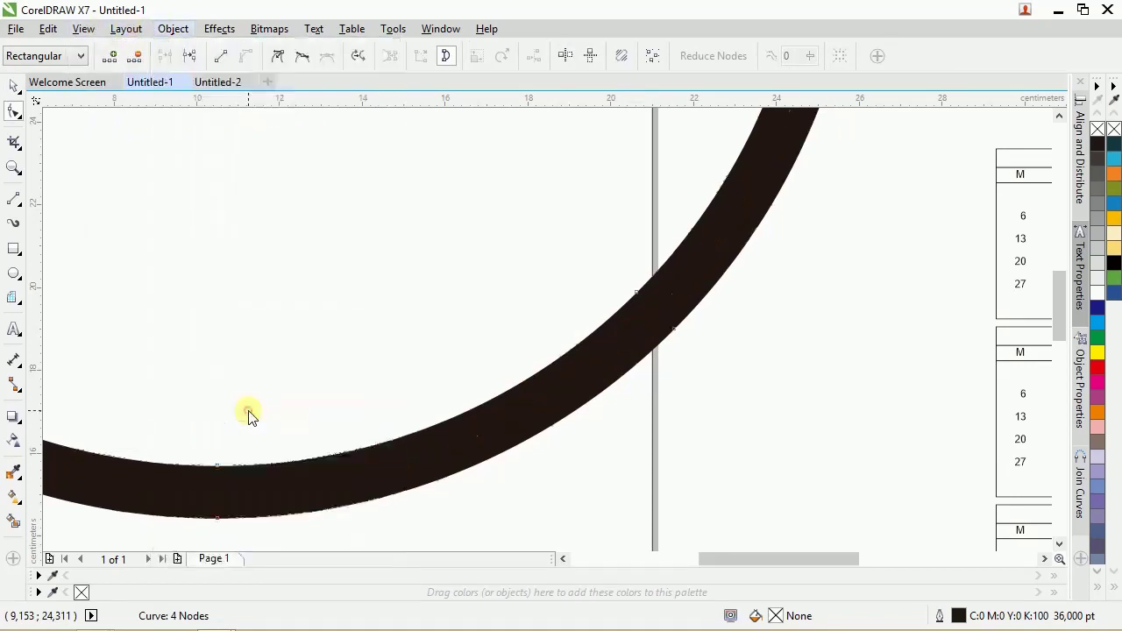
scroll(638, 371, down, 2)
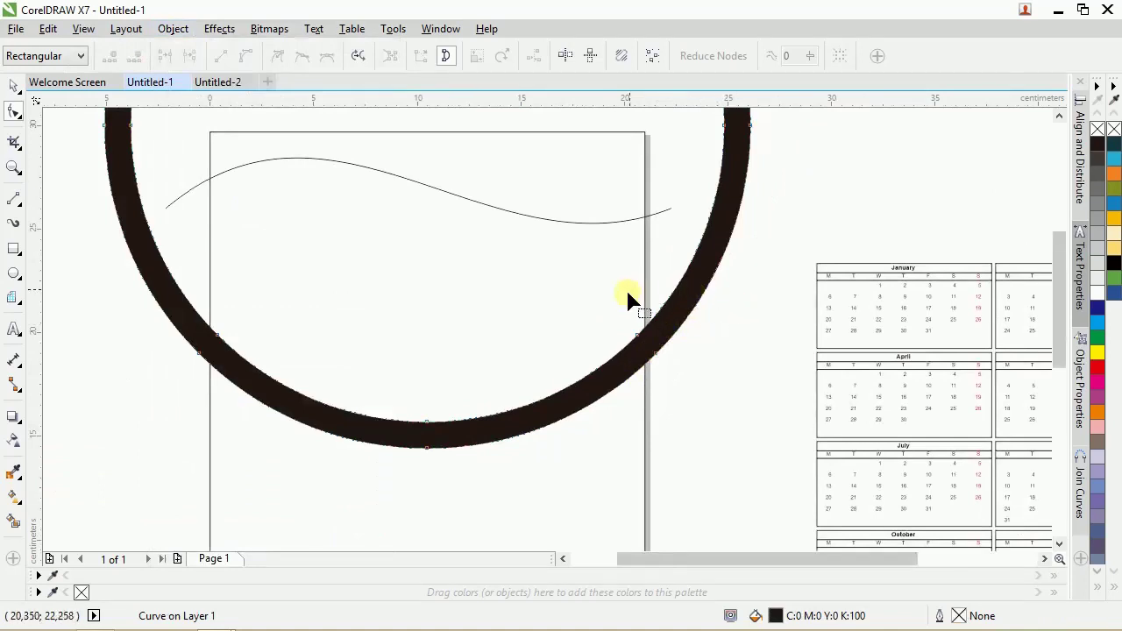
Give the ring a black hairline outline and no fill
right_click(1097, 146)
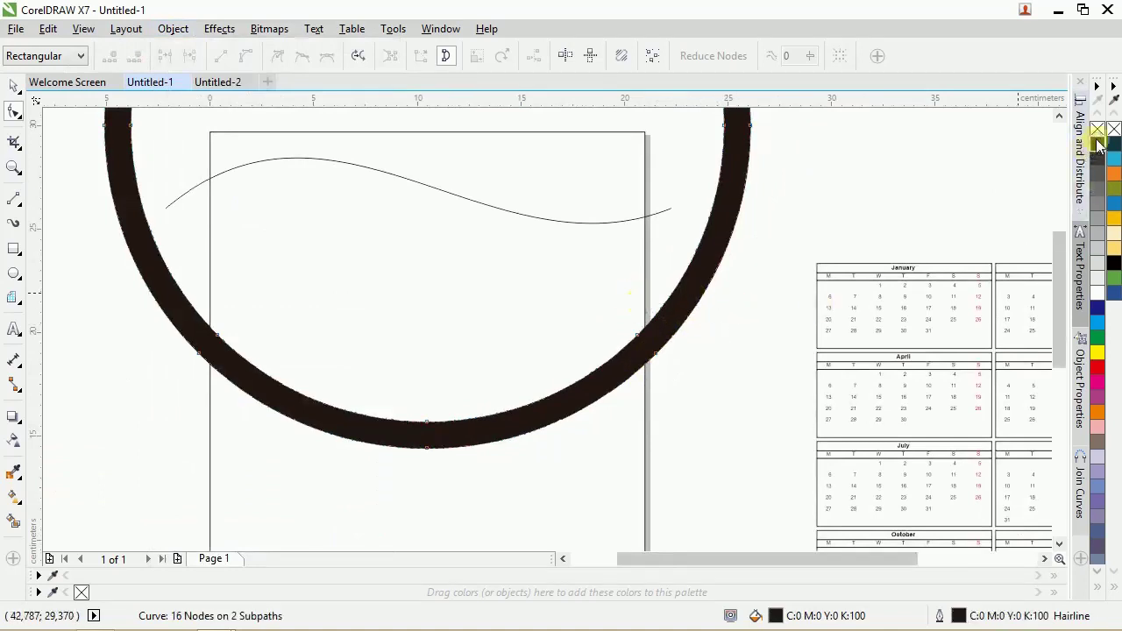
click(1097, 130)
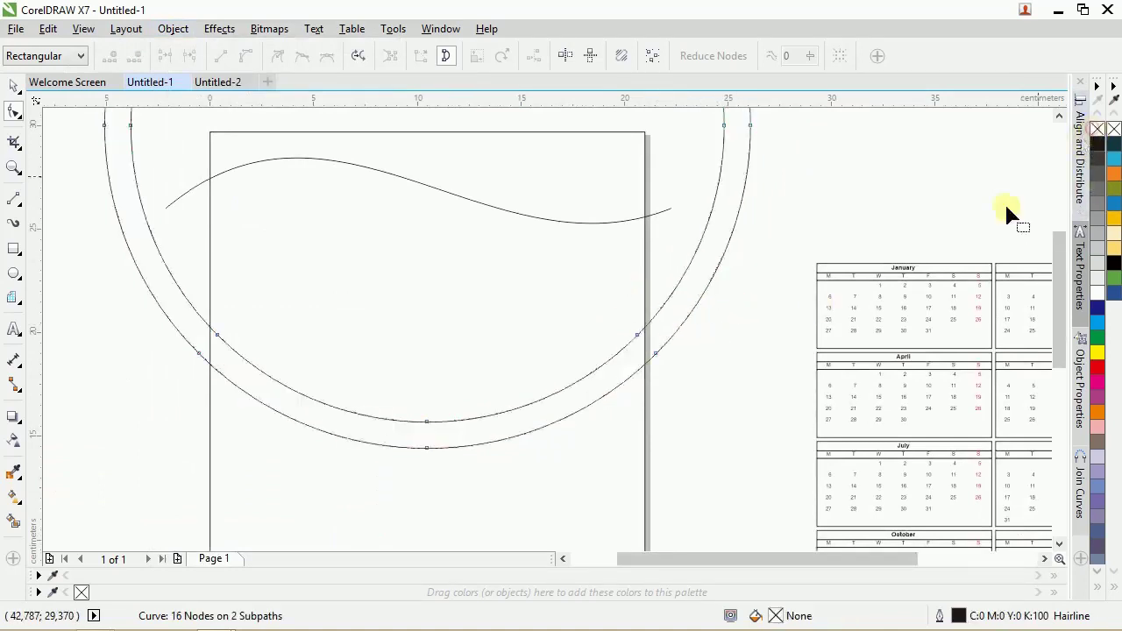
scroll(383, 325, down, 4)
scroll(381, 325, up, 4)
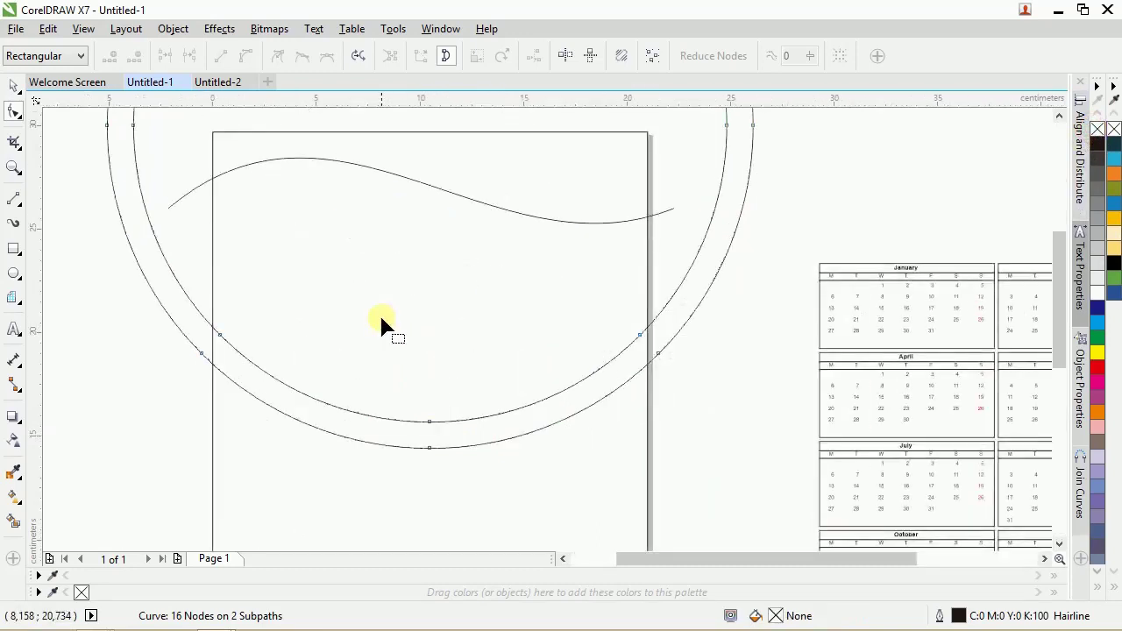
click(9, 88)
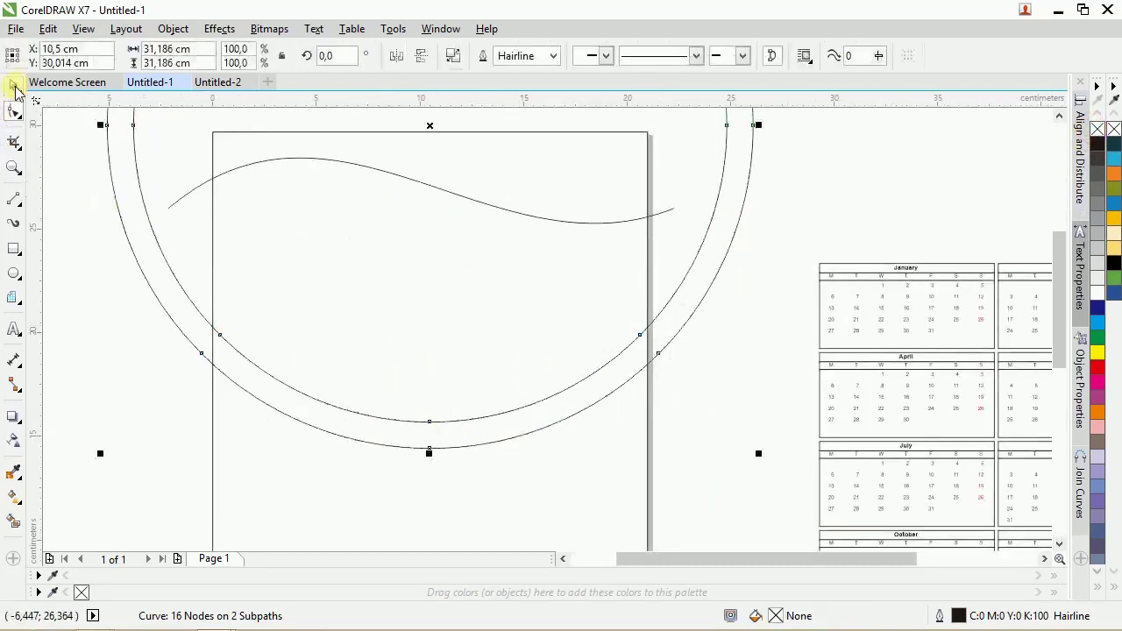
Smart Fill three enclosed regions blue: the band between the arcs, above the wave, and the middle
click(771, 347)
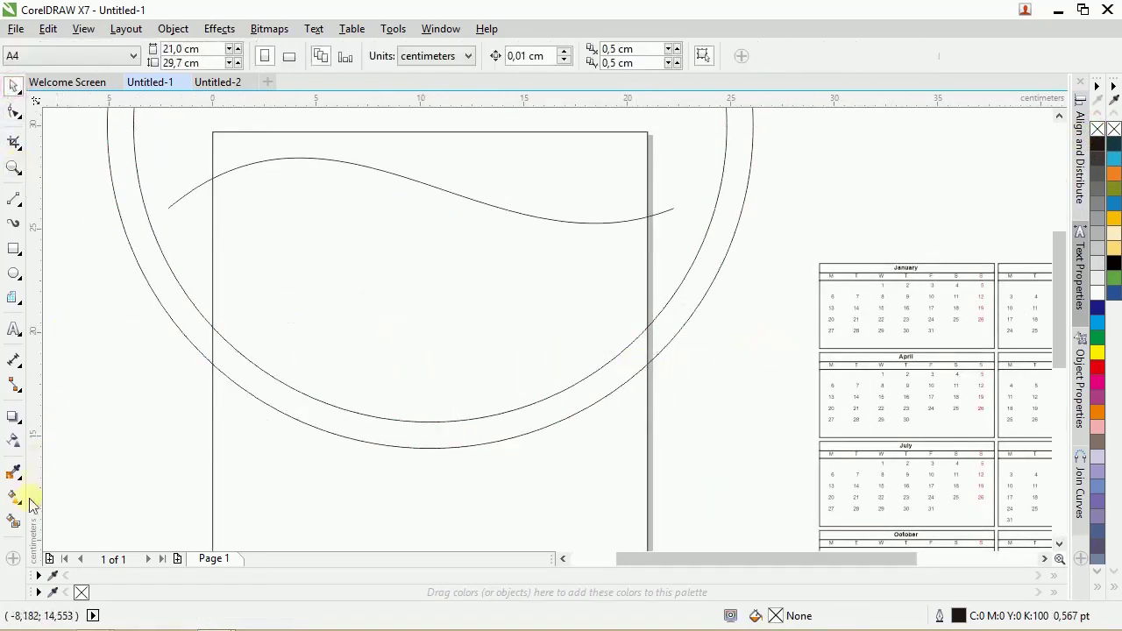
click(13, 522)
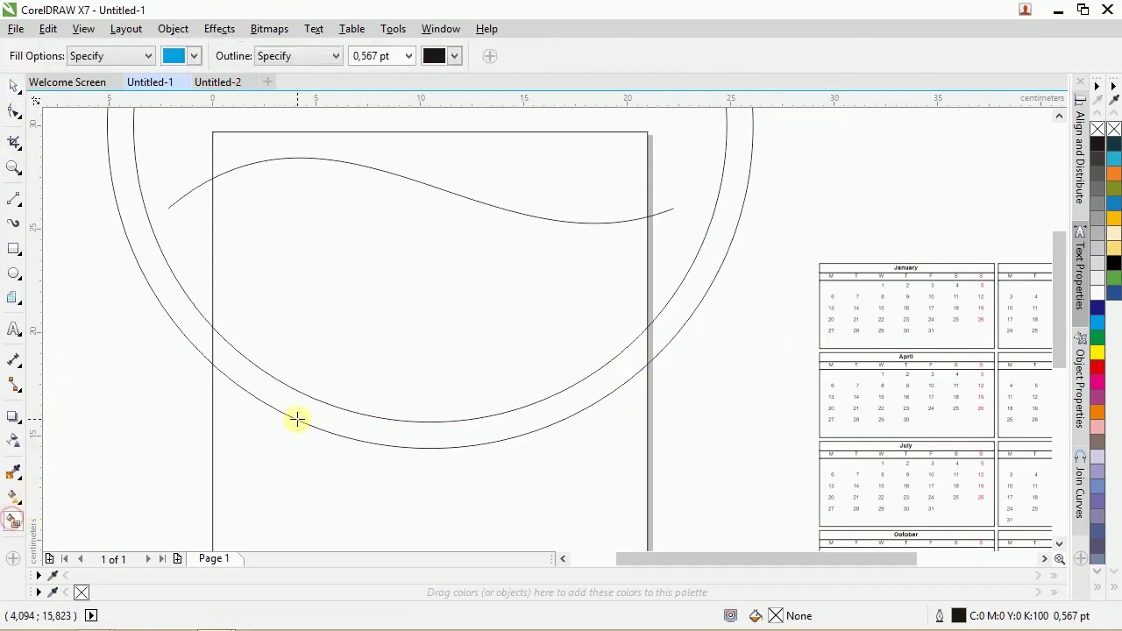
click(300, 407)
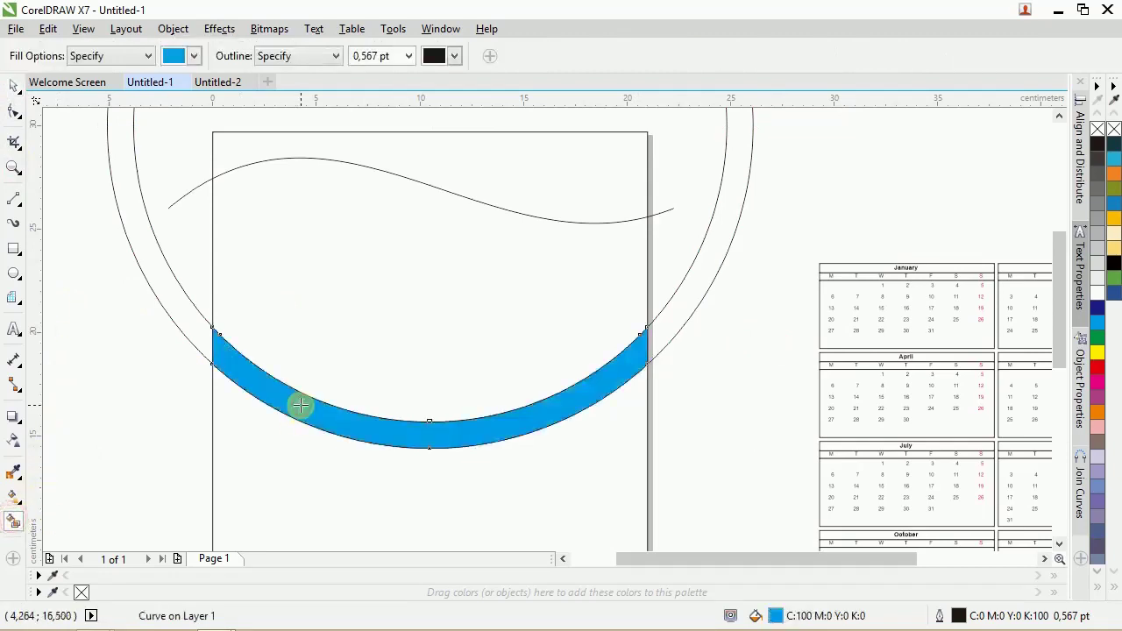
click(438, 155)
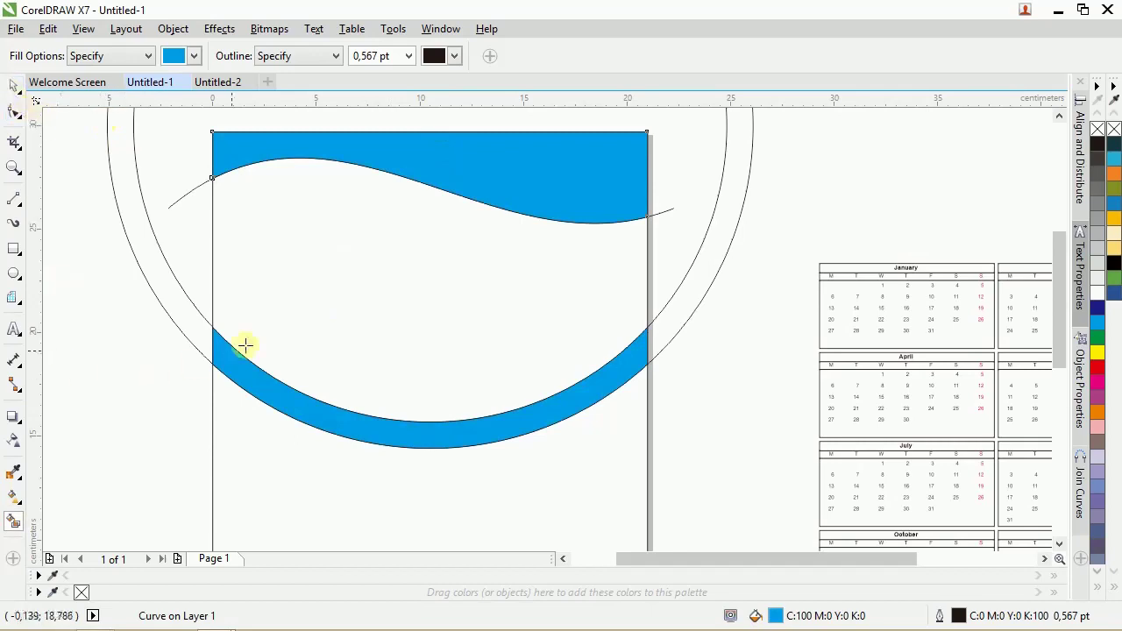
click(363, 243)
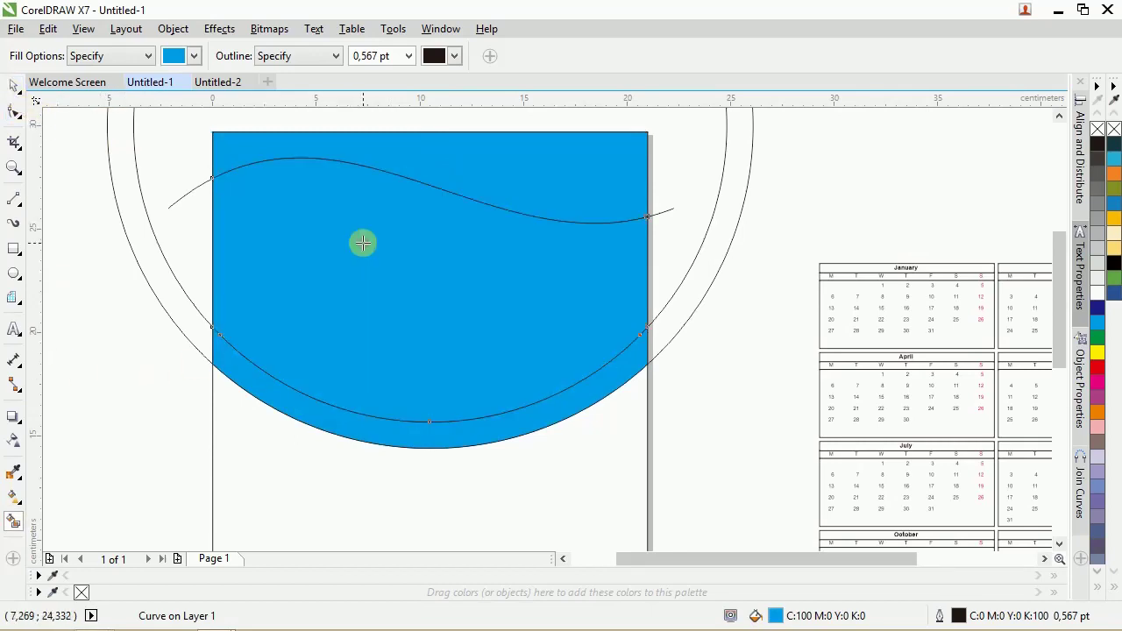
Delete the two large arcs and nudge the blue shape into place
click(14, 86)
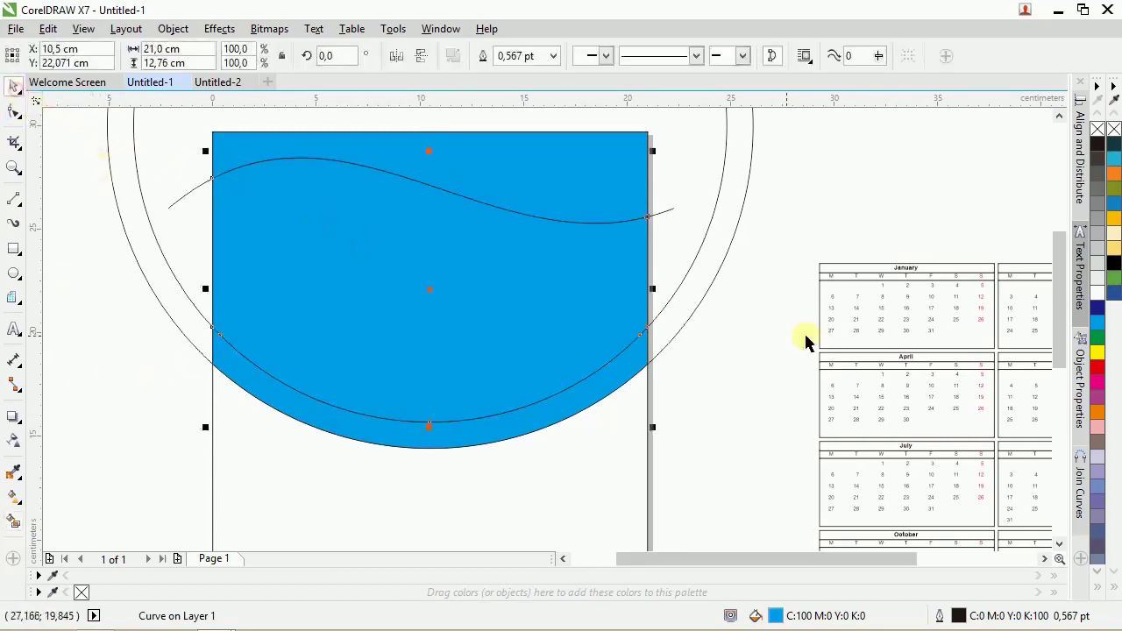
click(756, 252)
key(Delete)
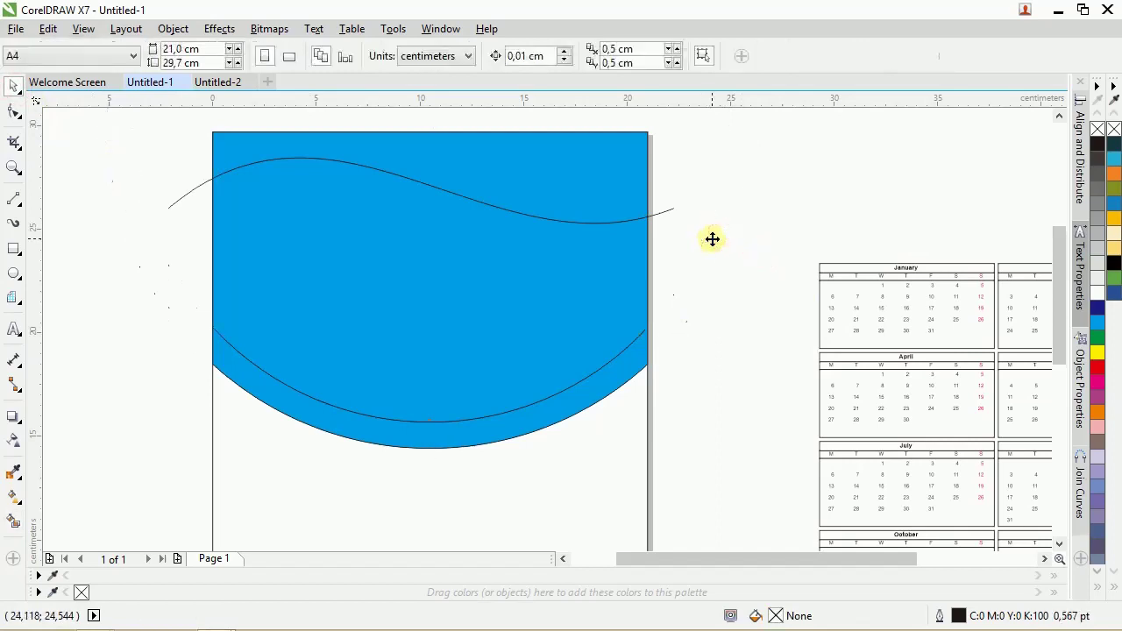
click(611, 277)
mouse_move(556, 295)
mouse_down()
mouse_move(491, 286)
mouse_move(560, 286)
mouse_up()
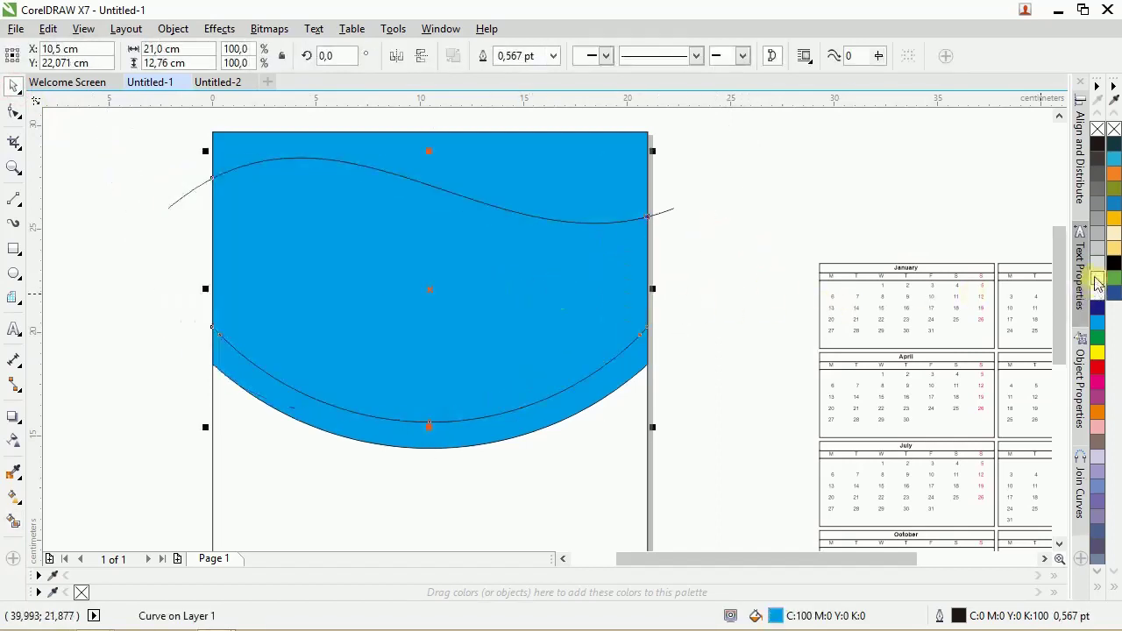
Fill the selected shape with the 30% light grey swatch
click(1096, 254)
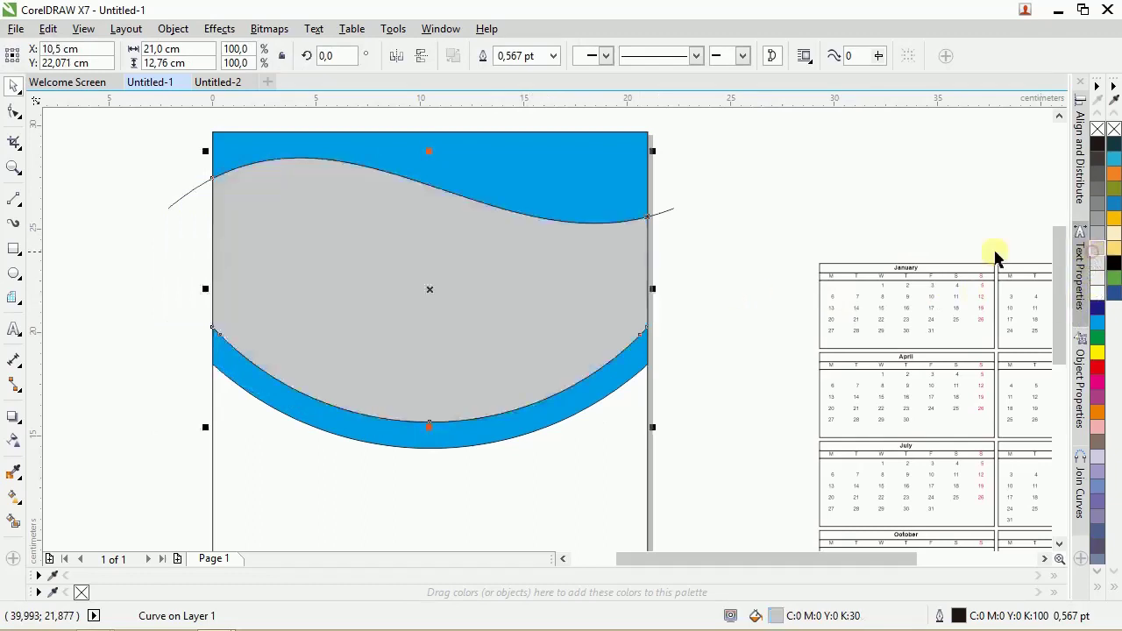
click(799, 174)
scroll(453, 174, up, 2)
scroll(454, 173, down, 4)
Zoom in on the page top and select the wave curve
key(z)
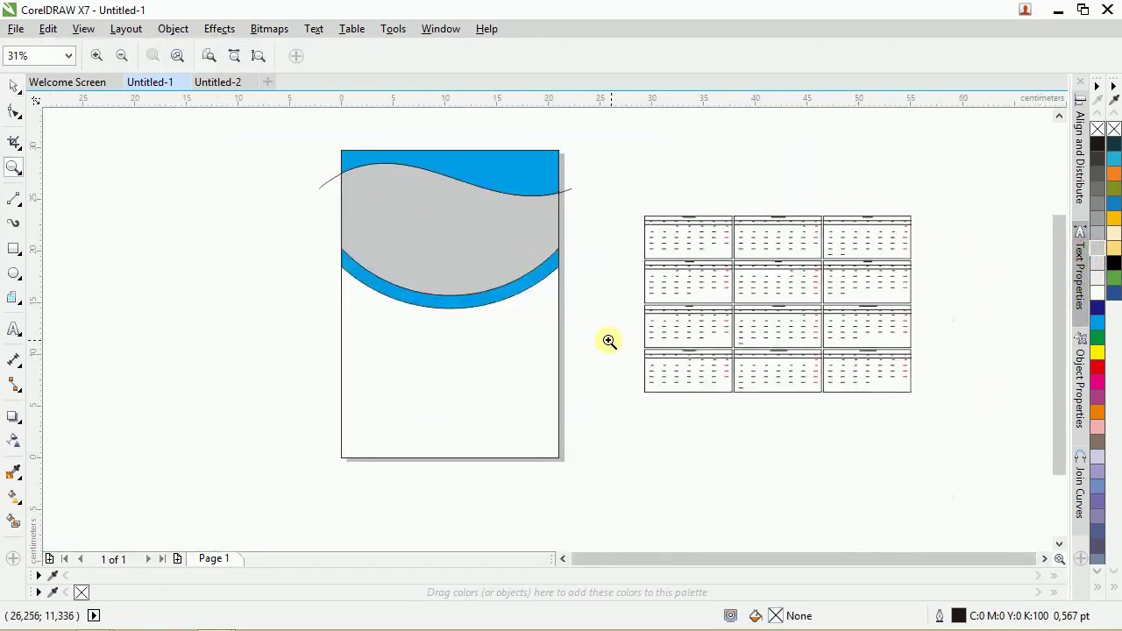
drag(609, 339, 306, 138)
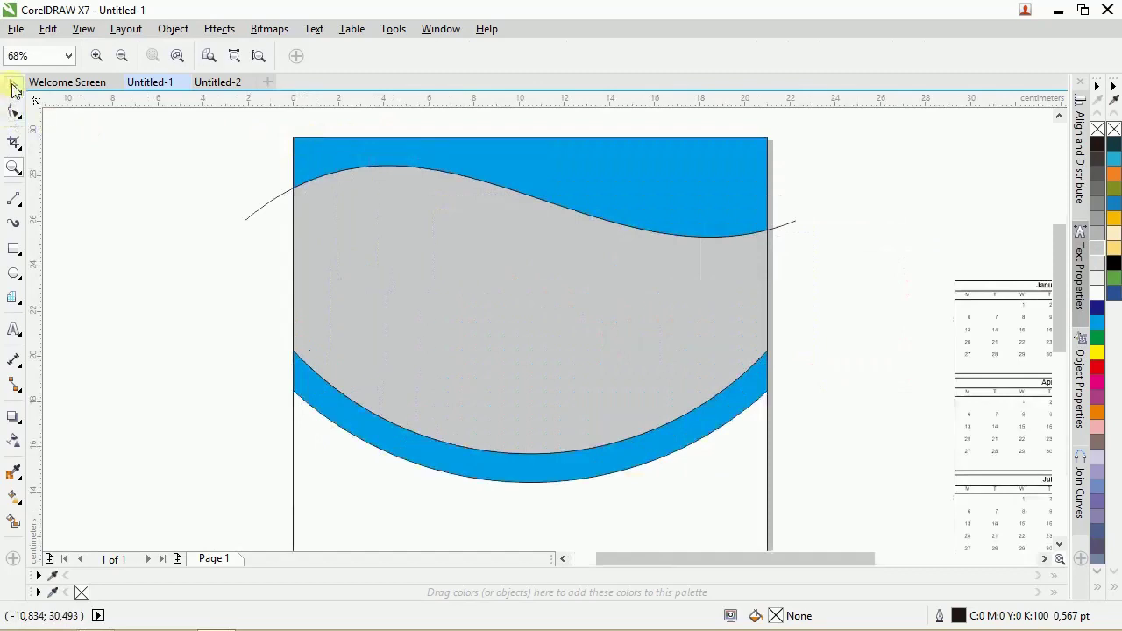
click(14, 89)
scroll(692, 195, up, 2)
scroll(845, 258, down, 2)
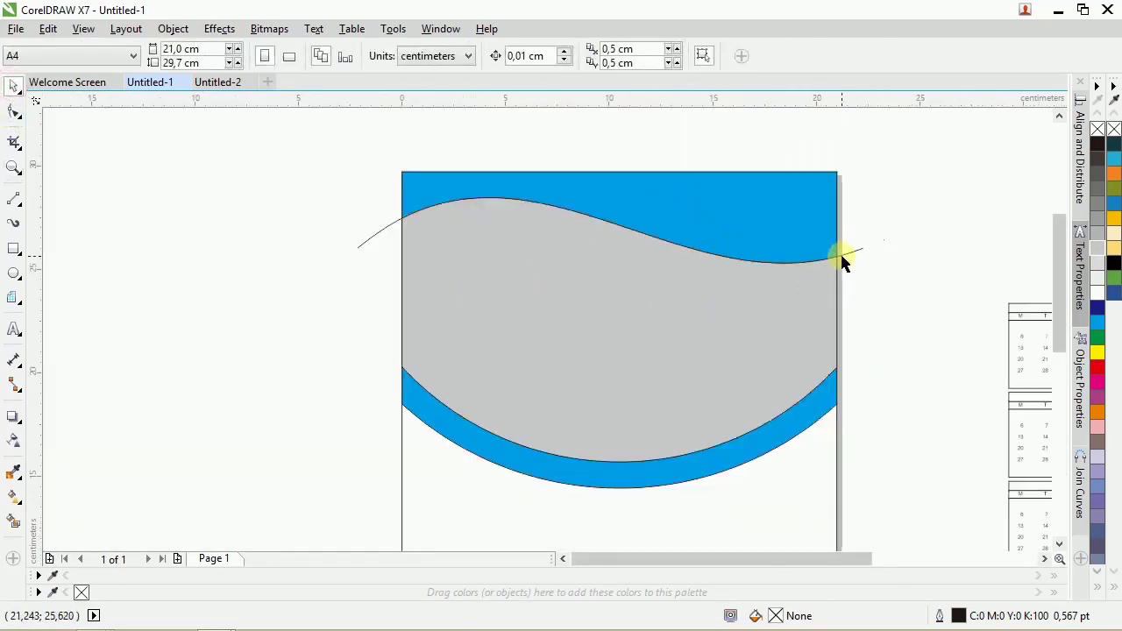
scroll(775, 238, up, 2)
scroll(775, 237, down, 2)
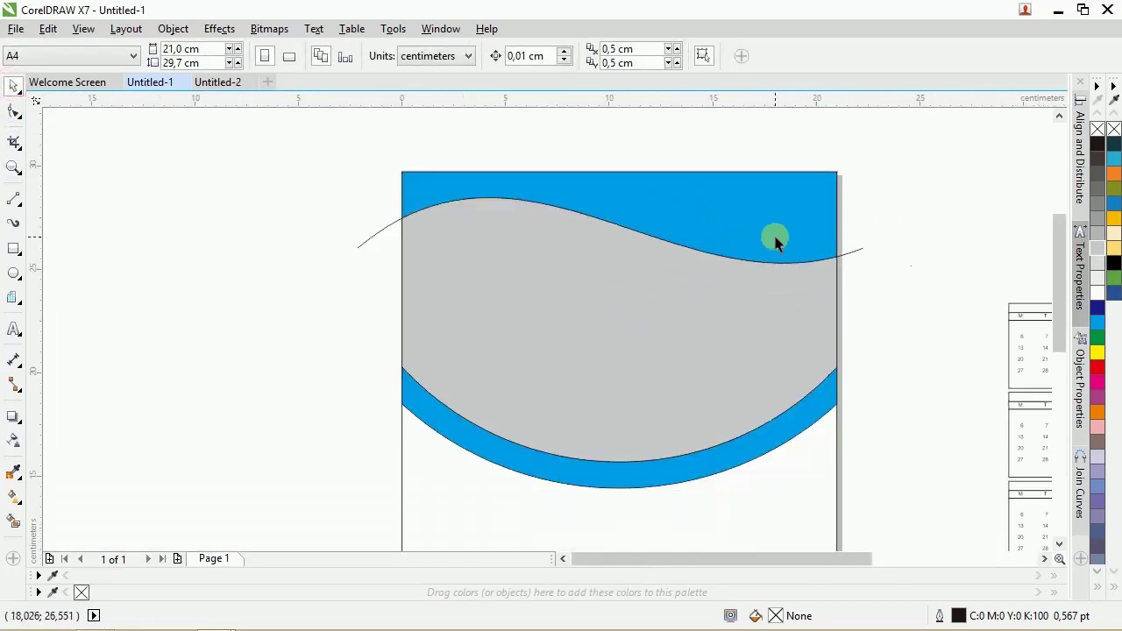
scroll(827, 258, up, 2)
click(857, 255)
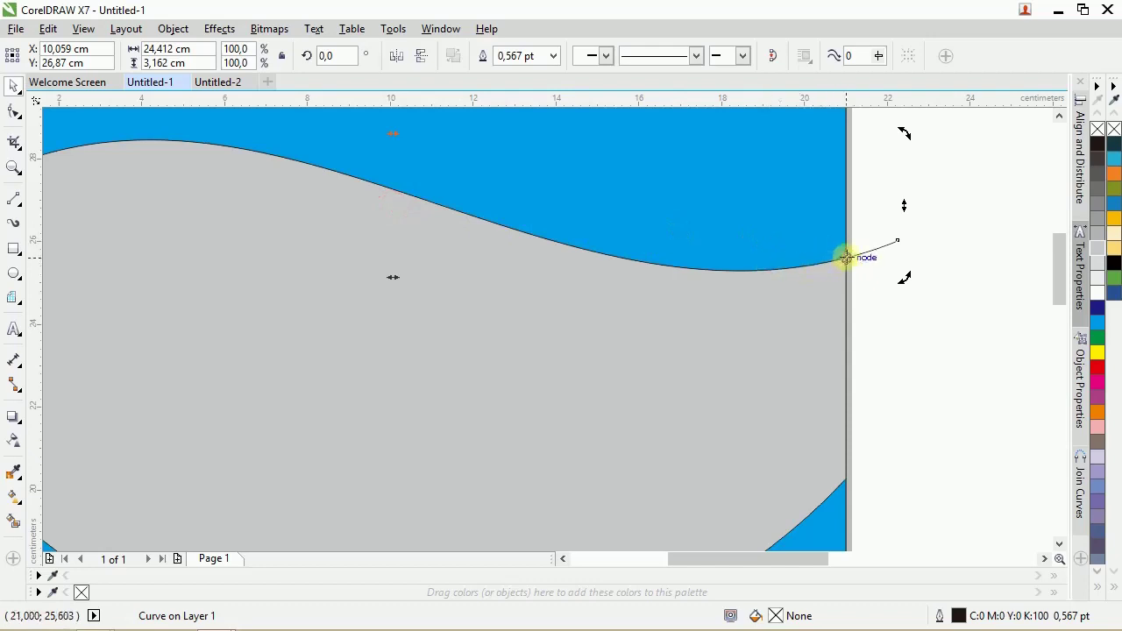
Rotate a copy of the wave curve slightly, then repeat with Ctrl+R for a second copy
scroll(636, 237, down, 1)
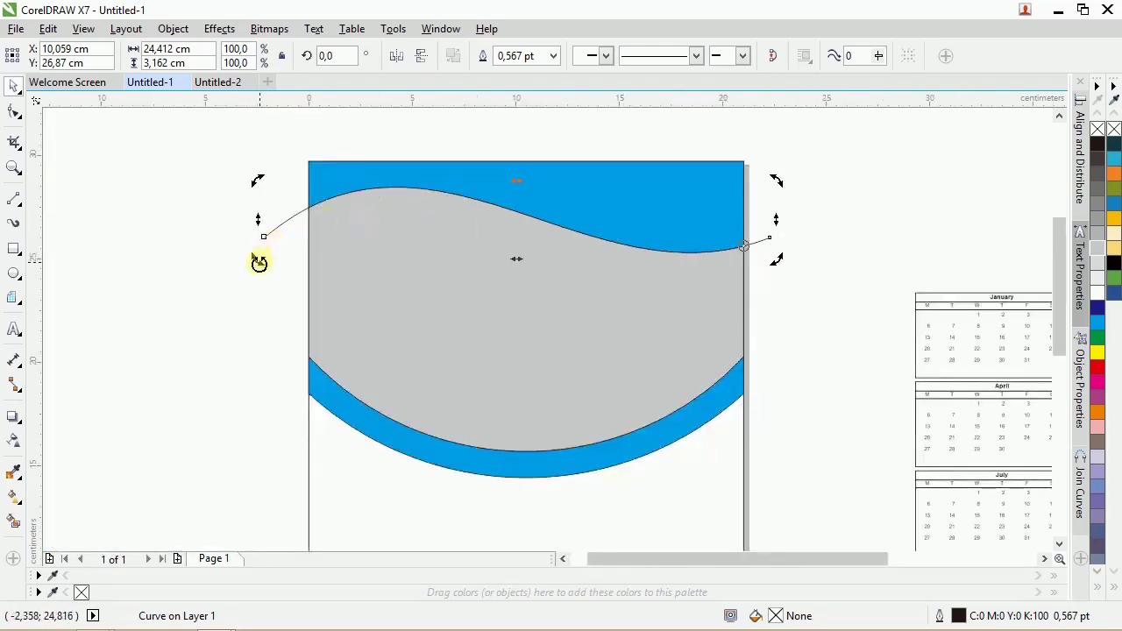
scroll(258, 251, up, 1)
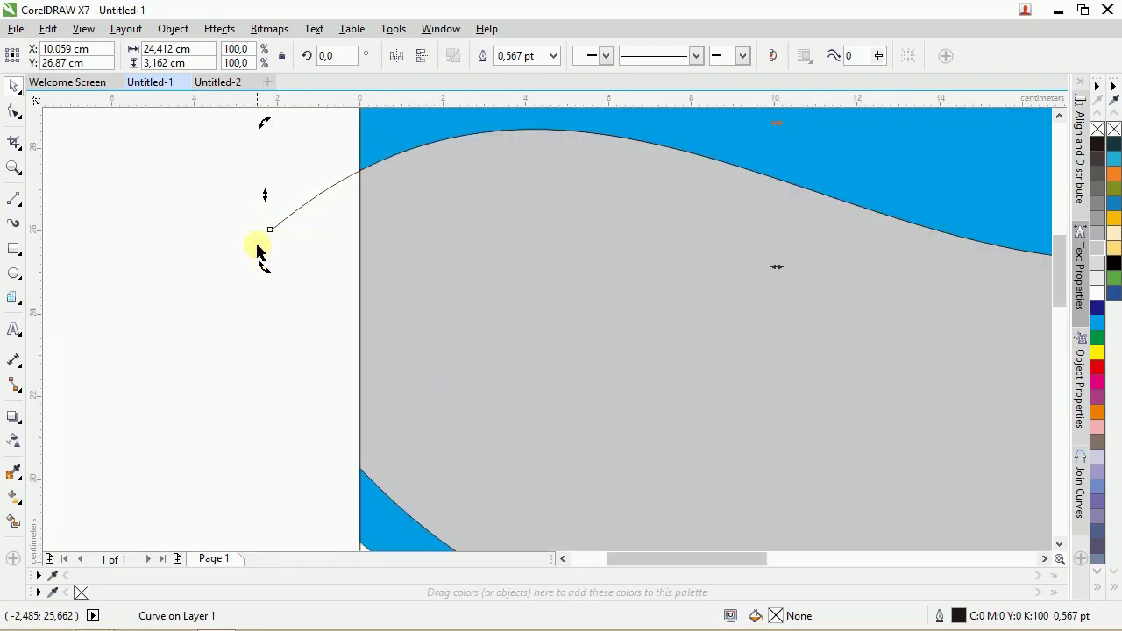
scroll(261, 265, down, 1)
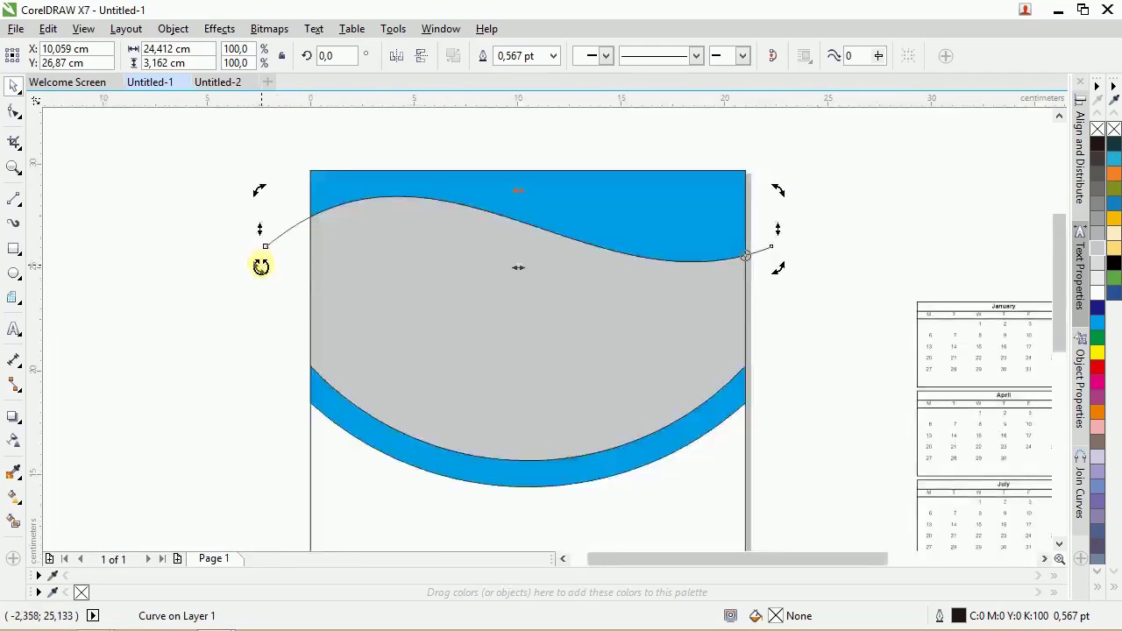
drag(262, 265, 264, 283)
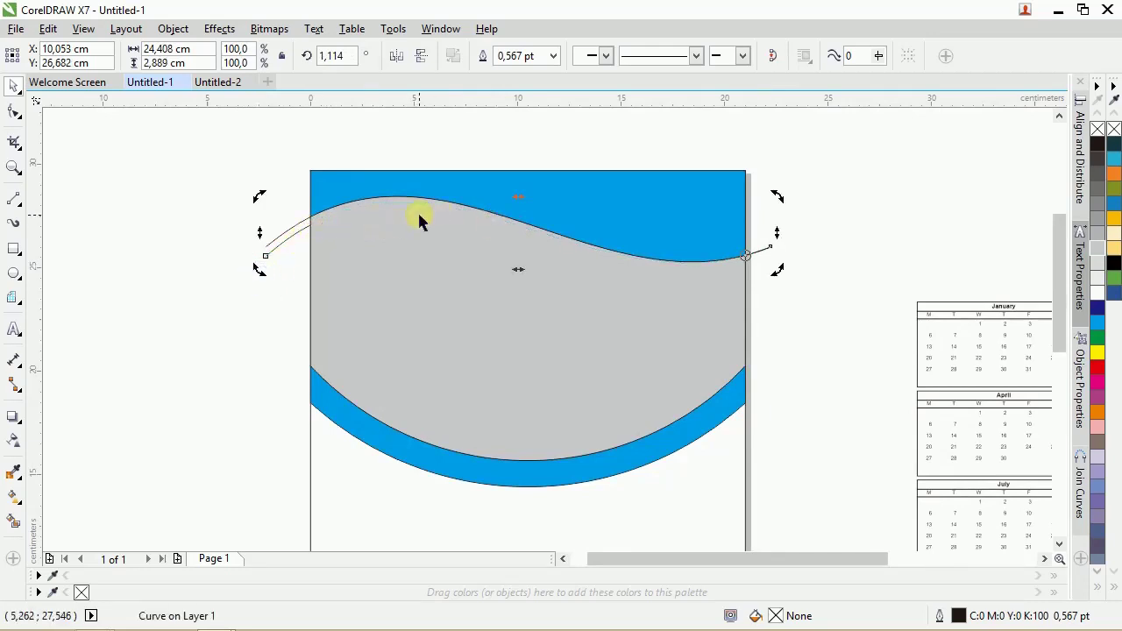
key(ctrl+r)
scroll(241, 251, up, 2)
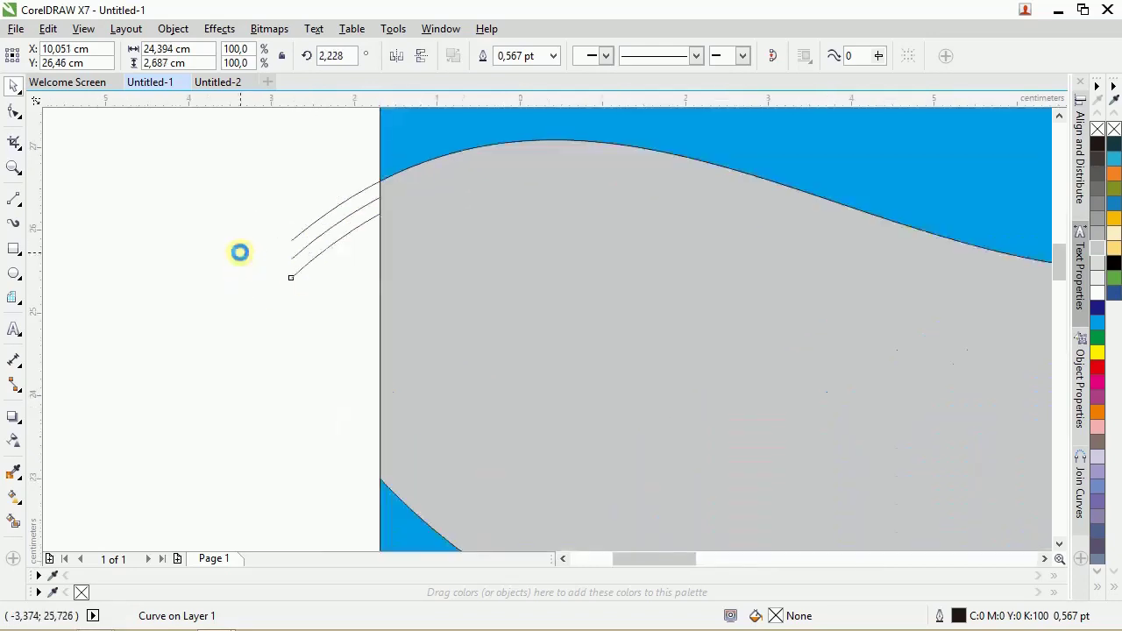
shift+click(388, 233)
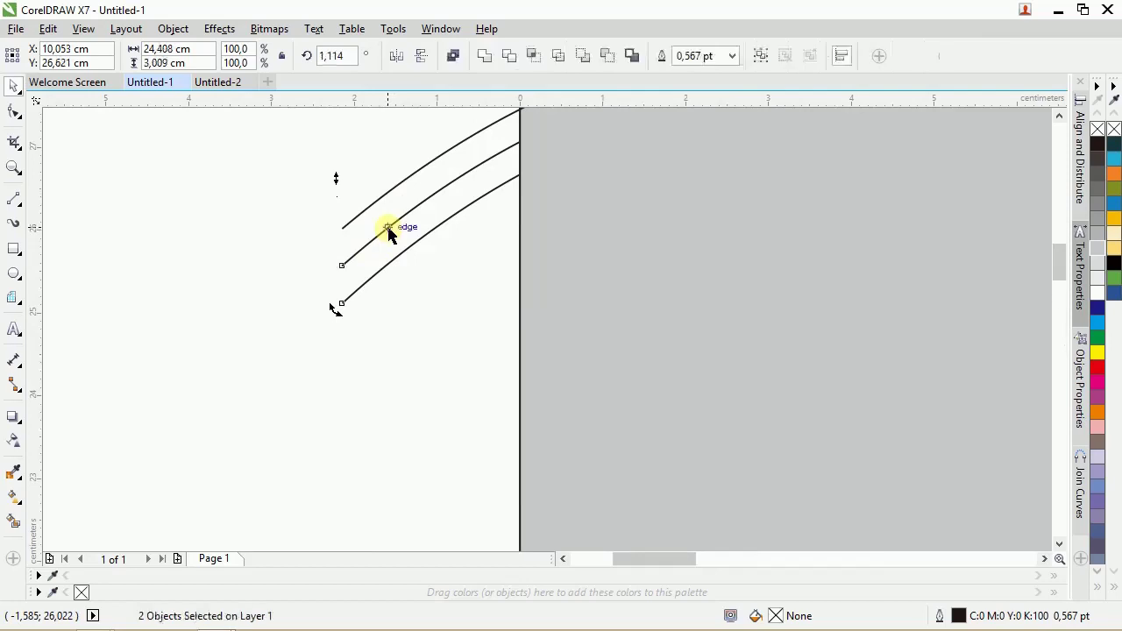
Move both rotated wave copies to the front of the page and zoom in on them
right_click(389, 233)
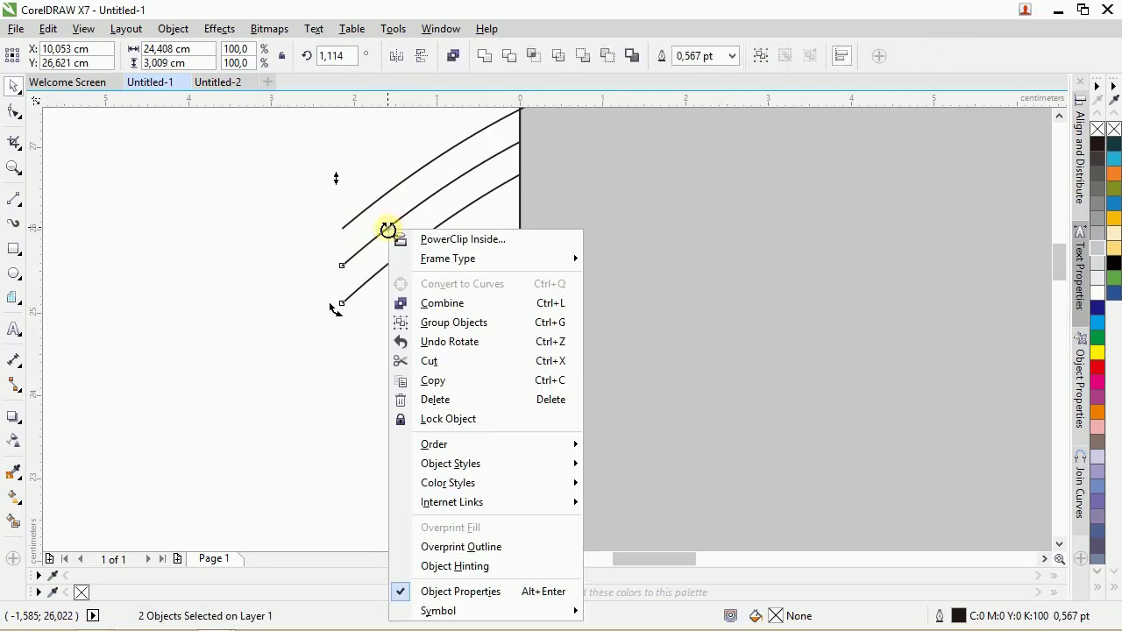
click(533, 449)
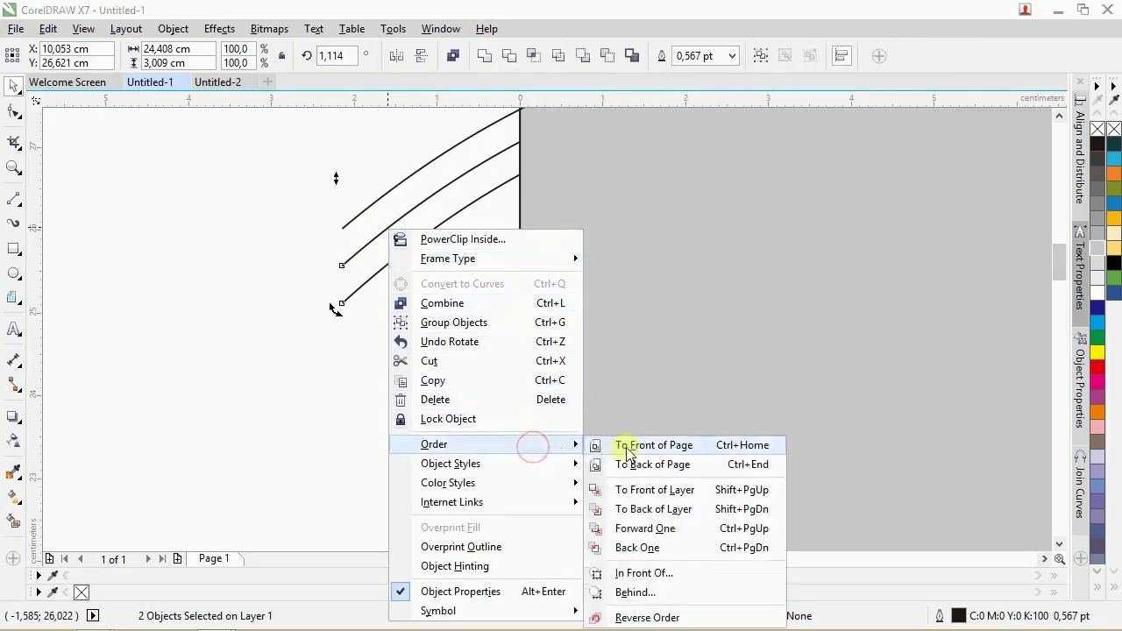
click(626, 446)
scroll(631, 228, down, 2)
key(z)
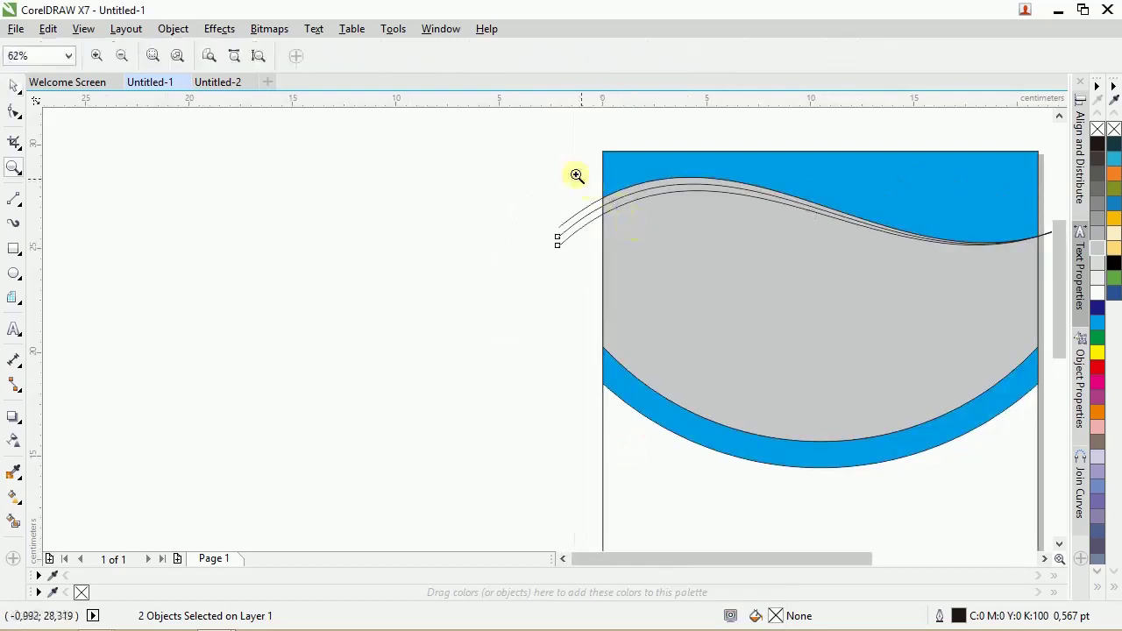
drag(547, 143, 1017, 282)
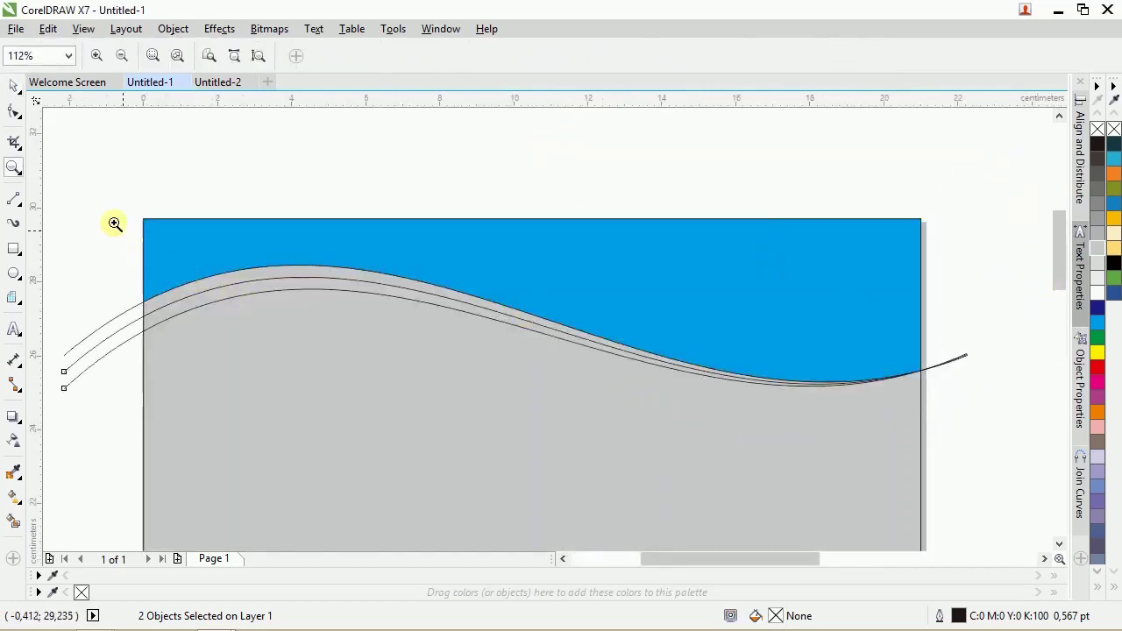
click(14, 85)
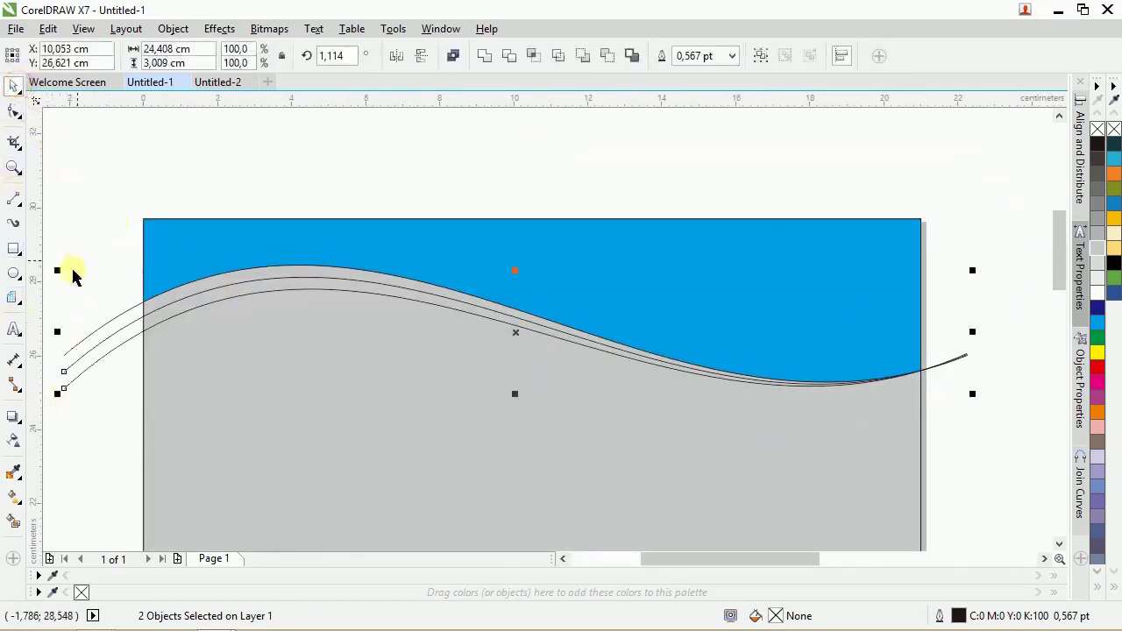
click(13, 521)
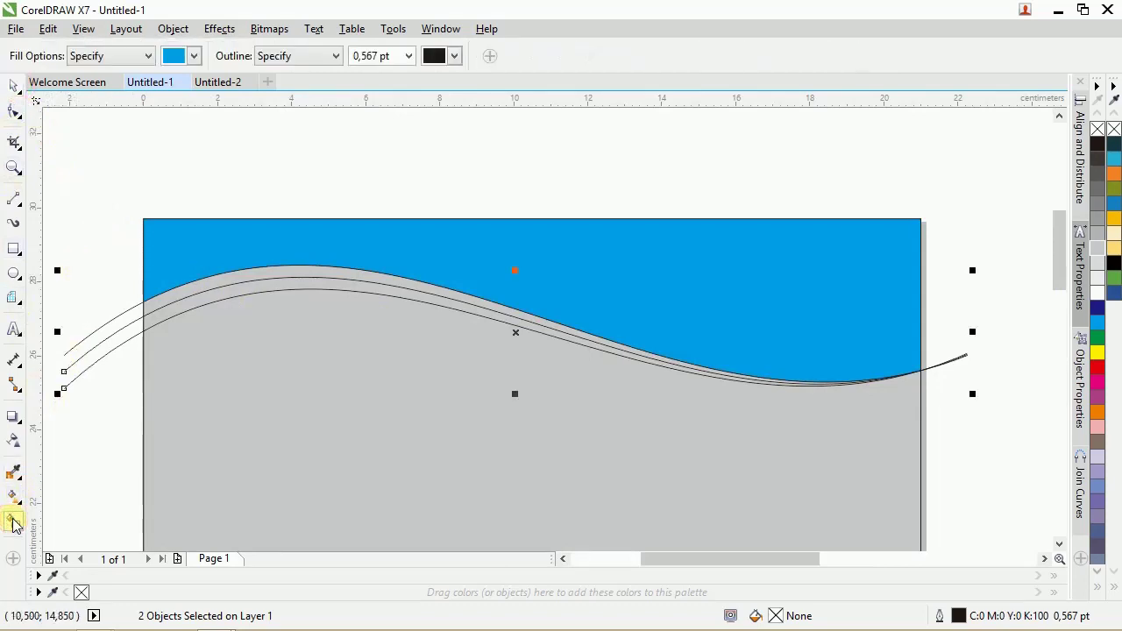
Try Smart Filling the band between the curves near-black, then undo it
click(193, 57)
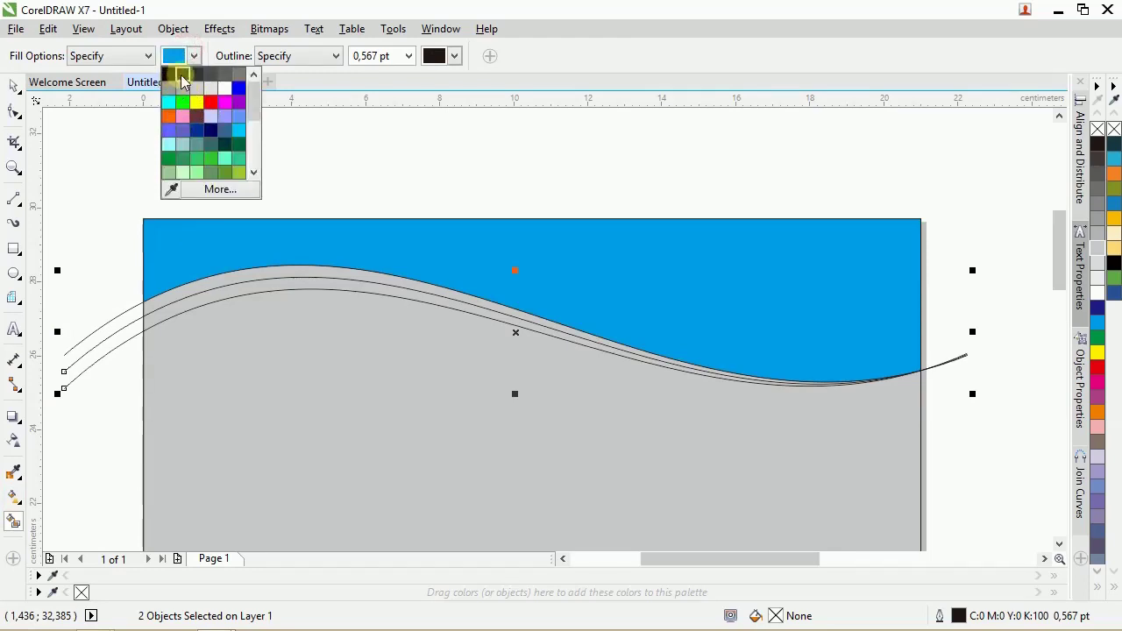
click(183, 75)
click(483, 299)
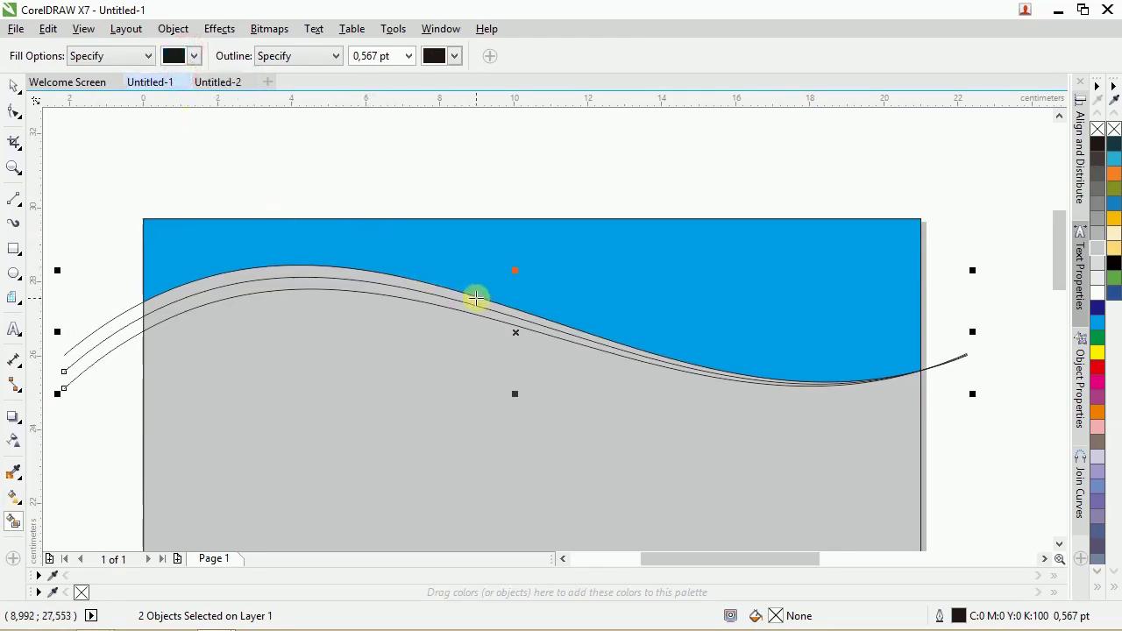
click(474, 298)
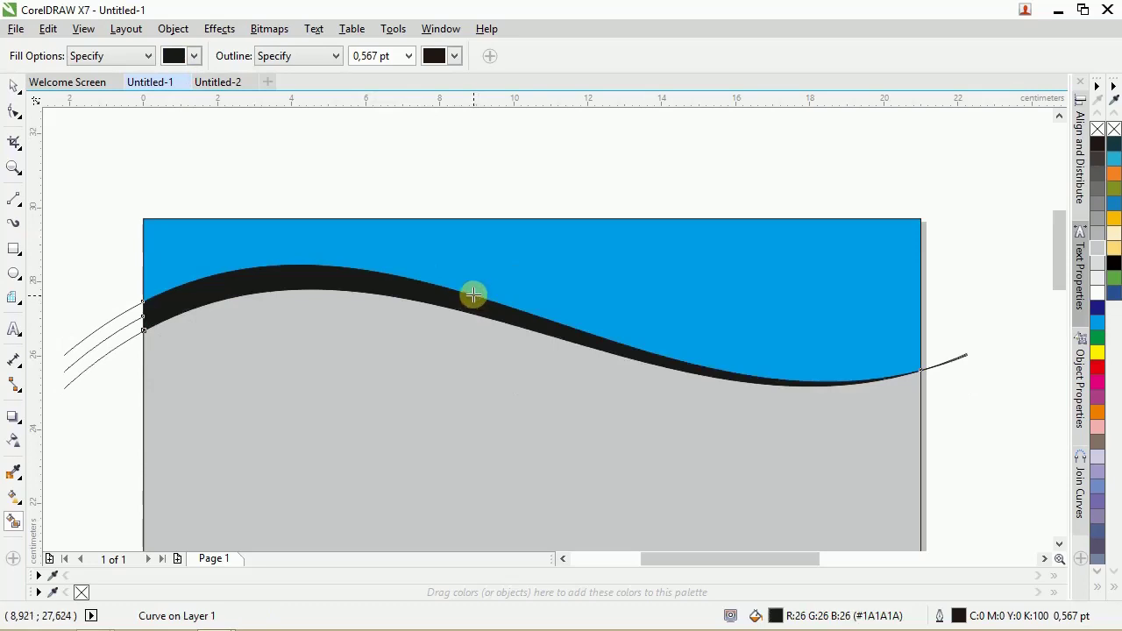
scroll(474, 296, up, 2)
key(ctrl+z)
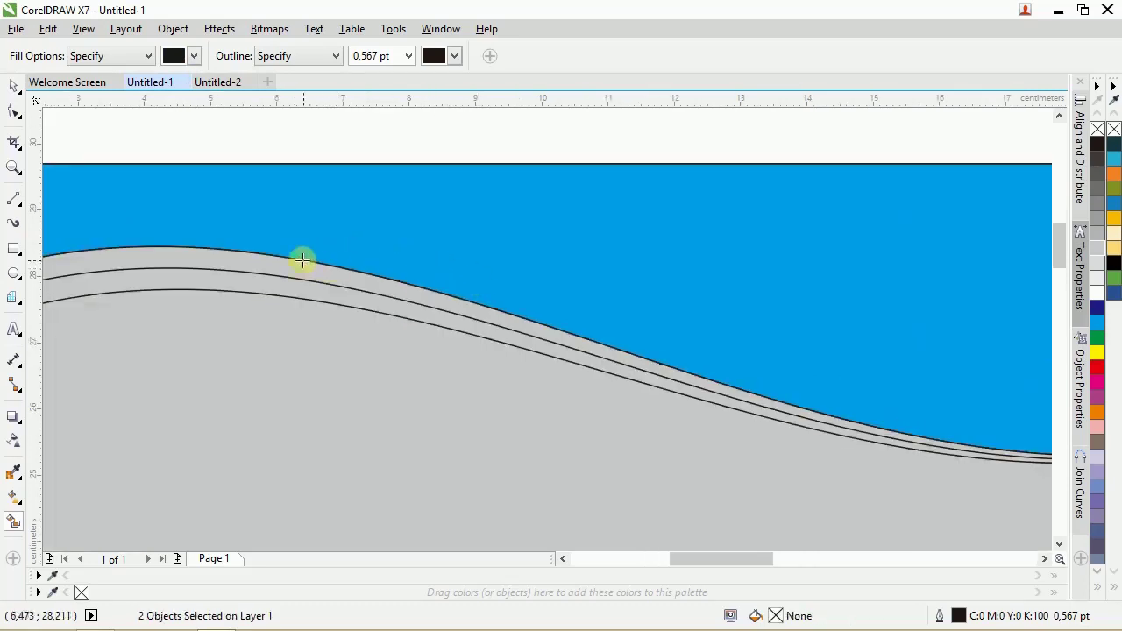
scroll(290, 260, down, 2)
scroll(113, 272, up, 2)
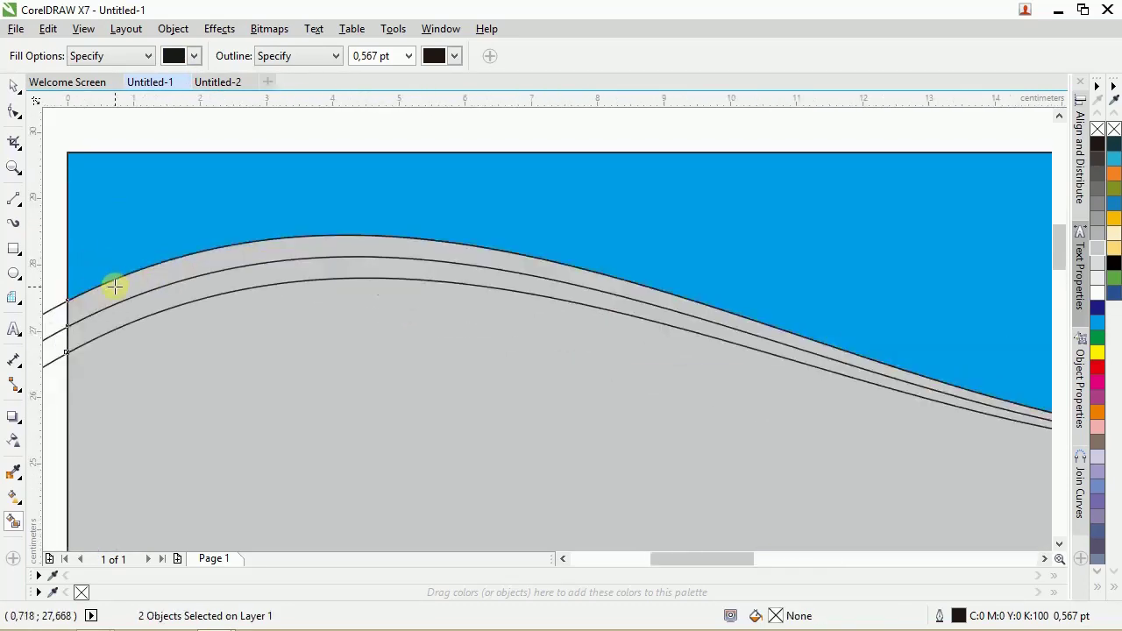
click(114, 286)
key(ctrl+z)
Bring the blue background rectangle in front of everything
click(16, 85)
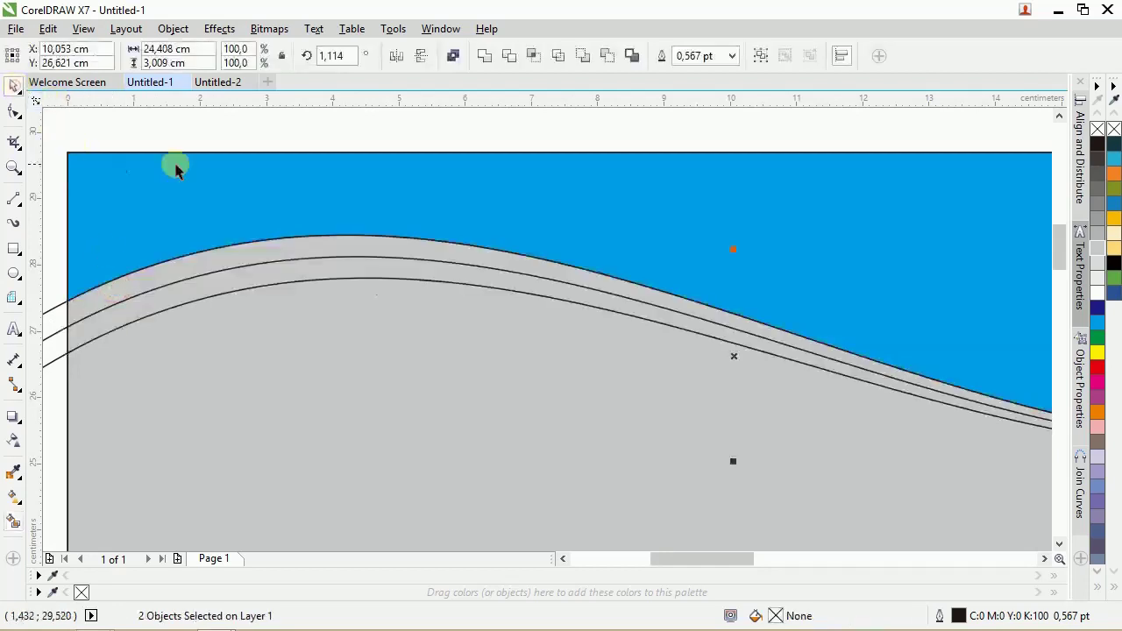
click(180, 126)
scroll(277, 290, down, 2)
click(278, 289)
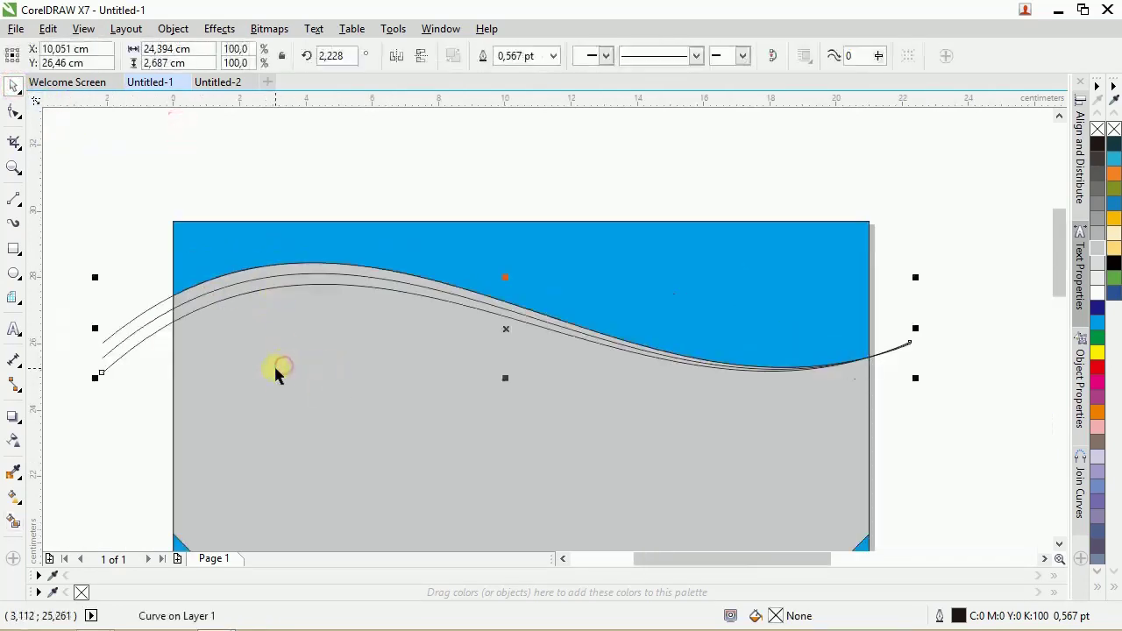
scroll(597, 342, down, 2)
click(716, 508)
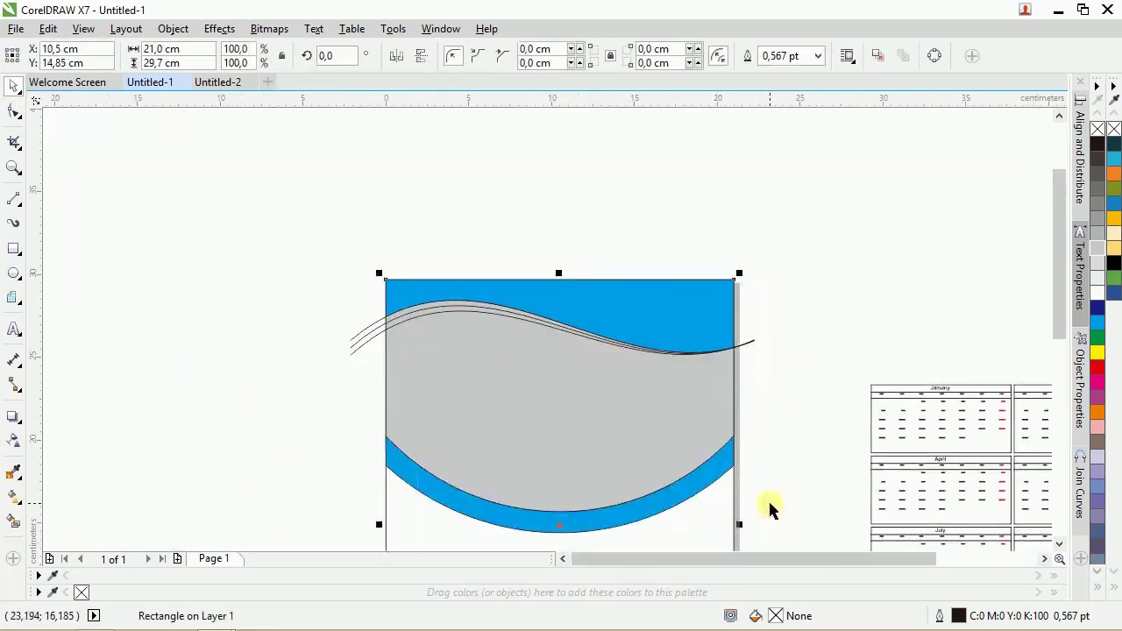
right_click(699, 533)
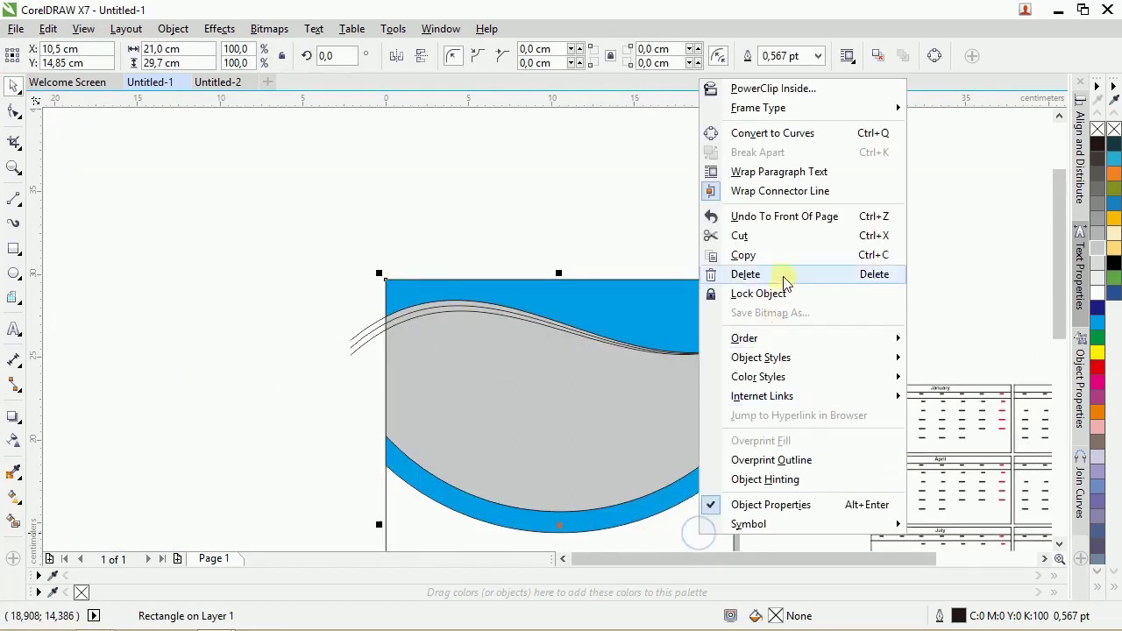
mouse_move(805, 342)
click(959, 340)
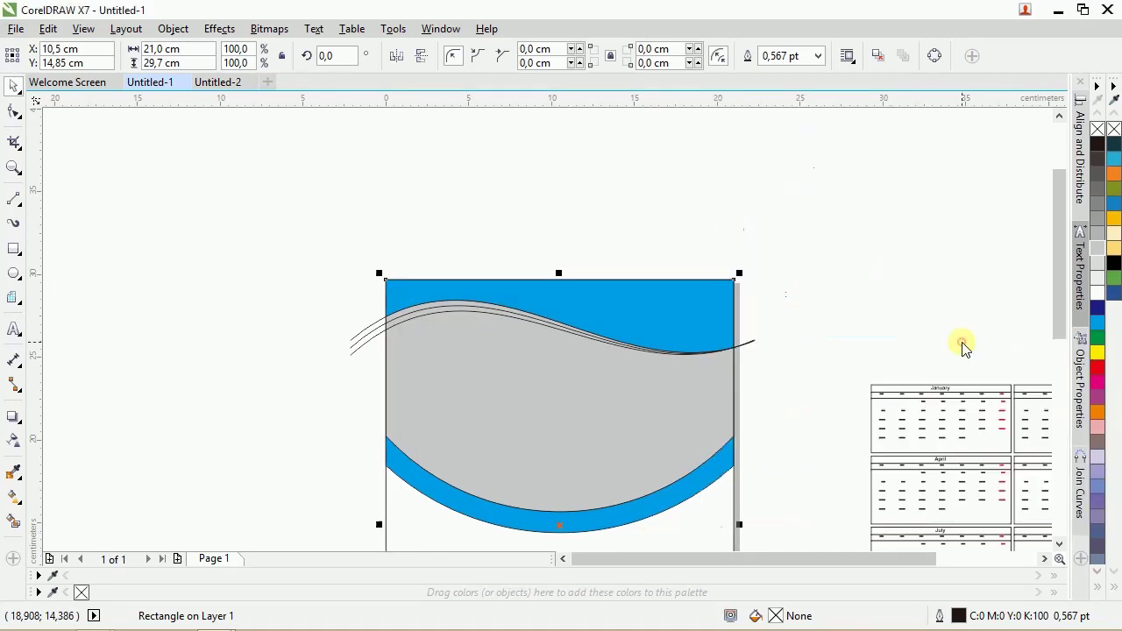
scroll(411, 321, up, 2)
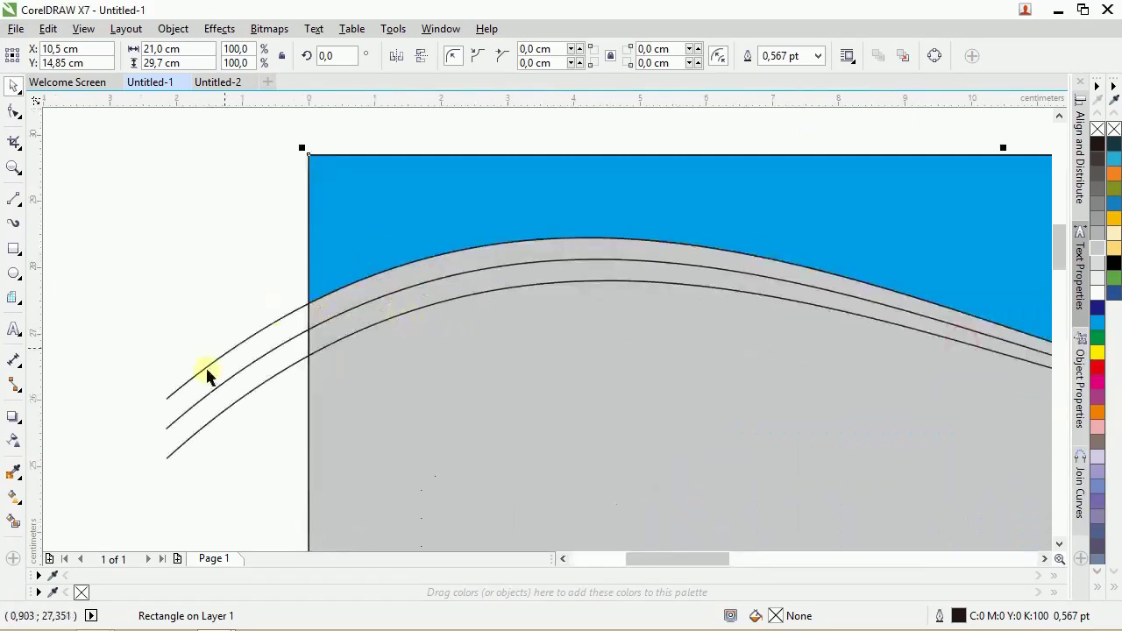
Smart Fill the upper and lower bands between the wave curves black
click(12, 522)
click(363, 287)
click(369, 311)
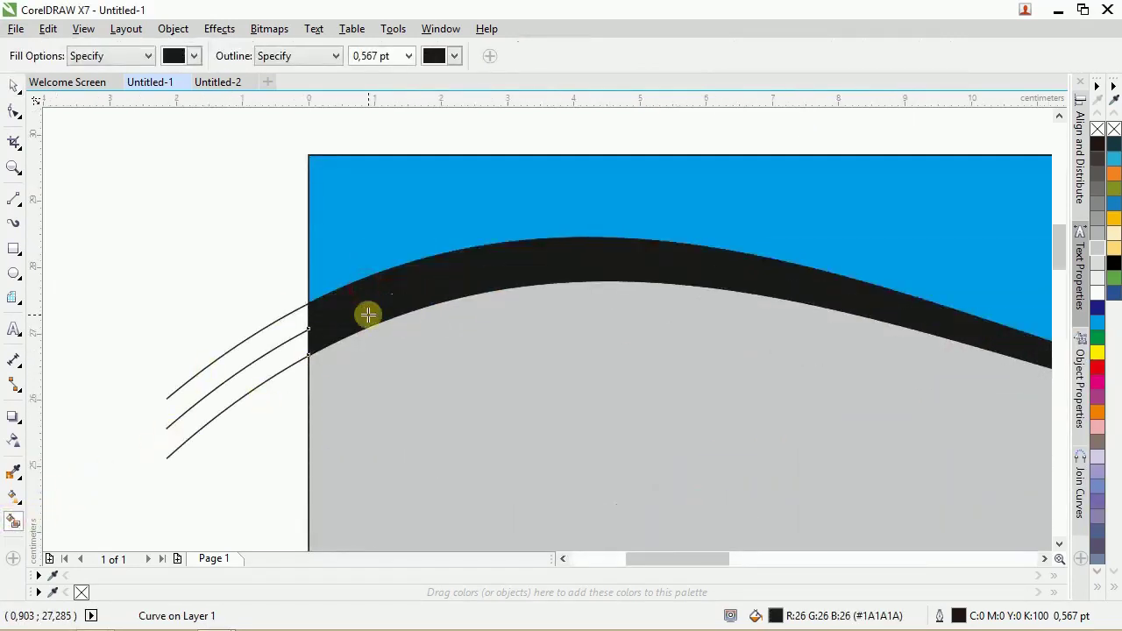
scroll(282, 249, down, 1)
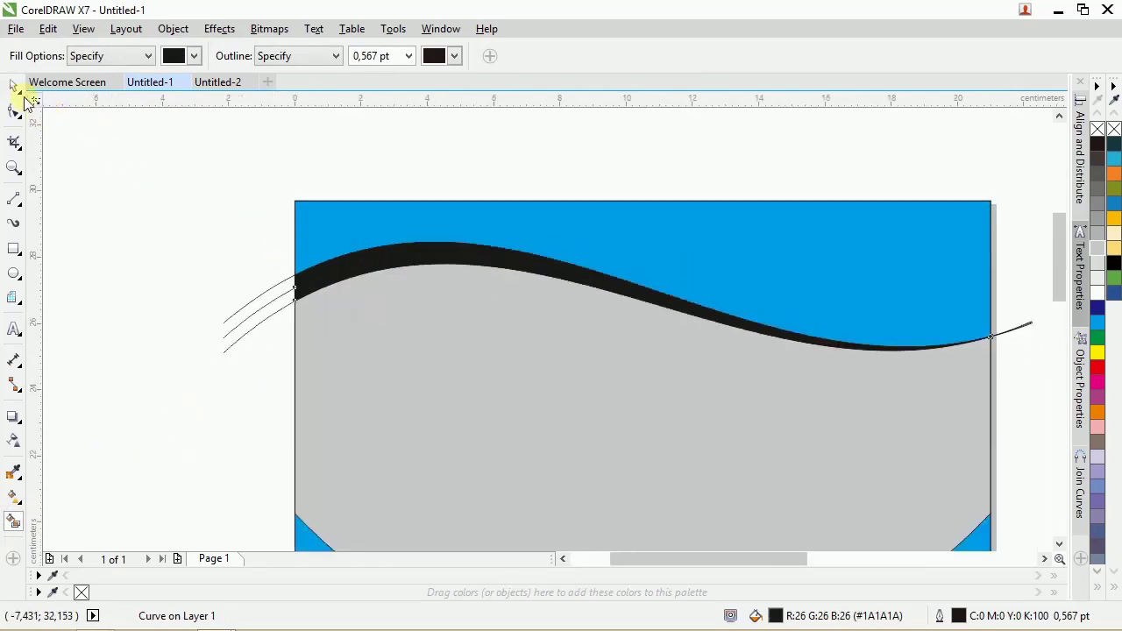
Fill the lower wave band with dark grey from the palette
click(15, 87)
click(210, 181)
click(303, 288)
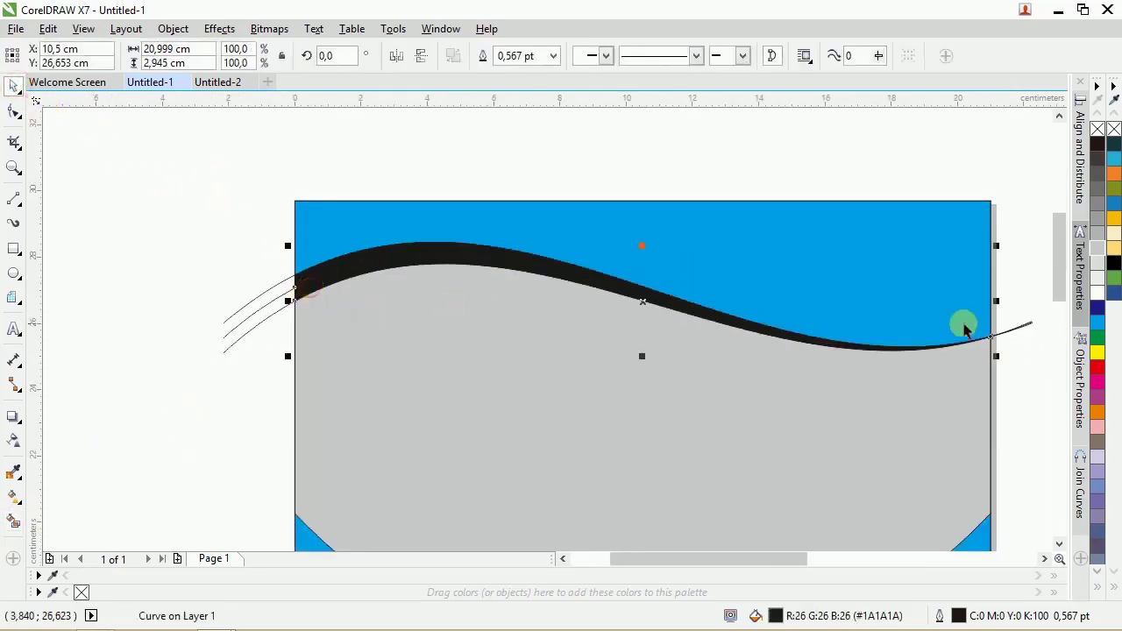
click(1099, 183)
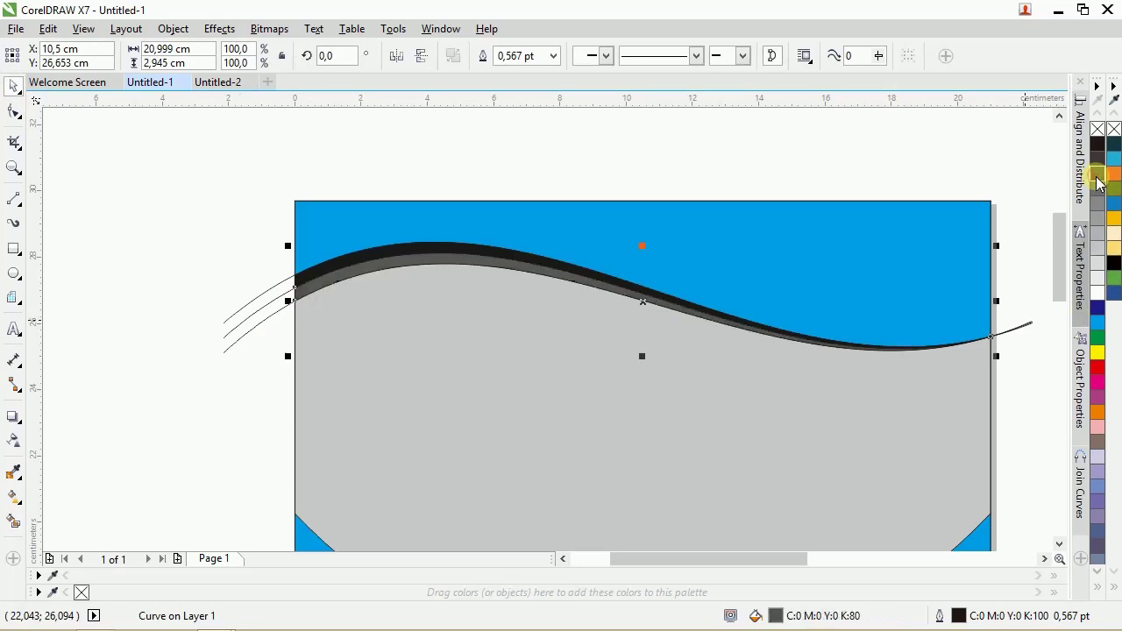
click(621, 154)
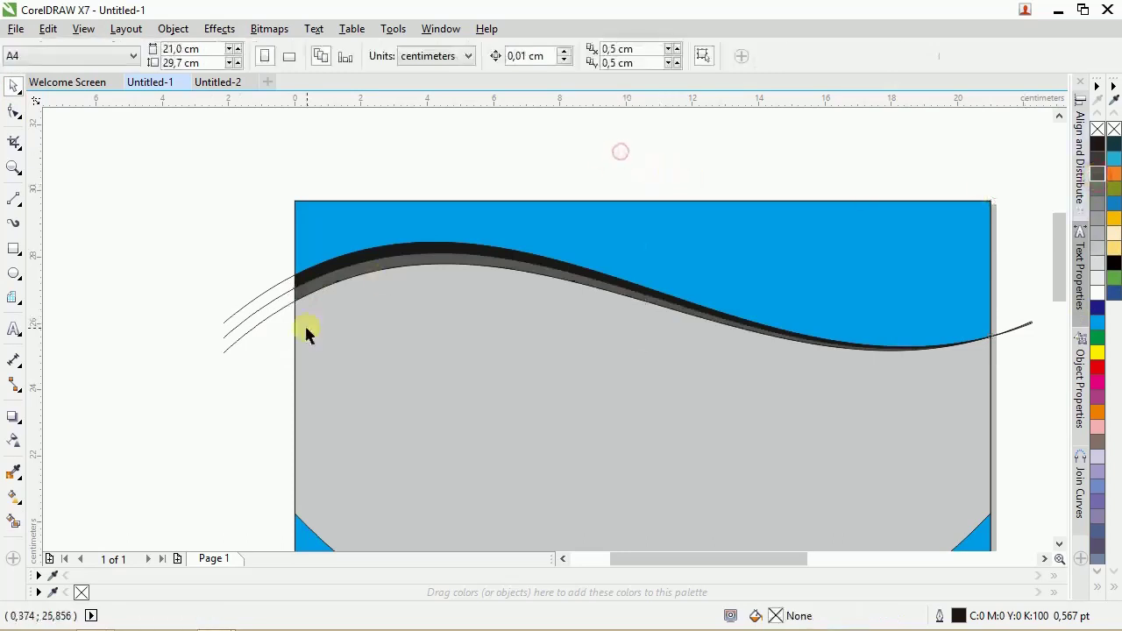
Delete the three thin stray curves left of the page
click(267, 243)
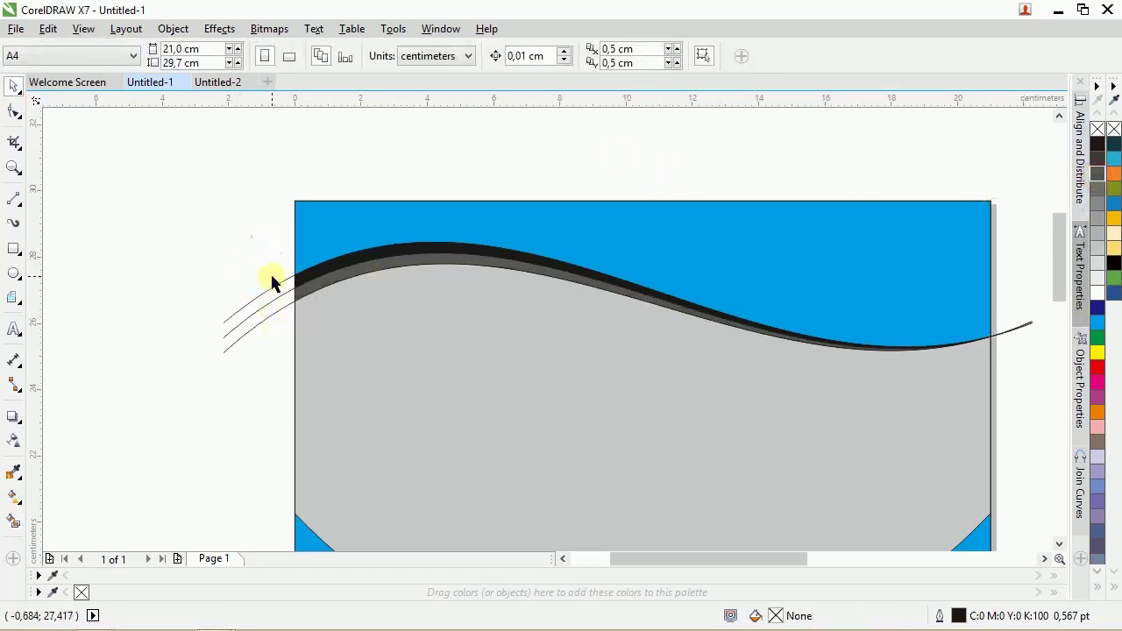
drag(275, 321, 275, 332)
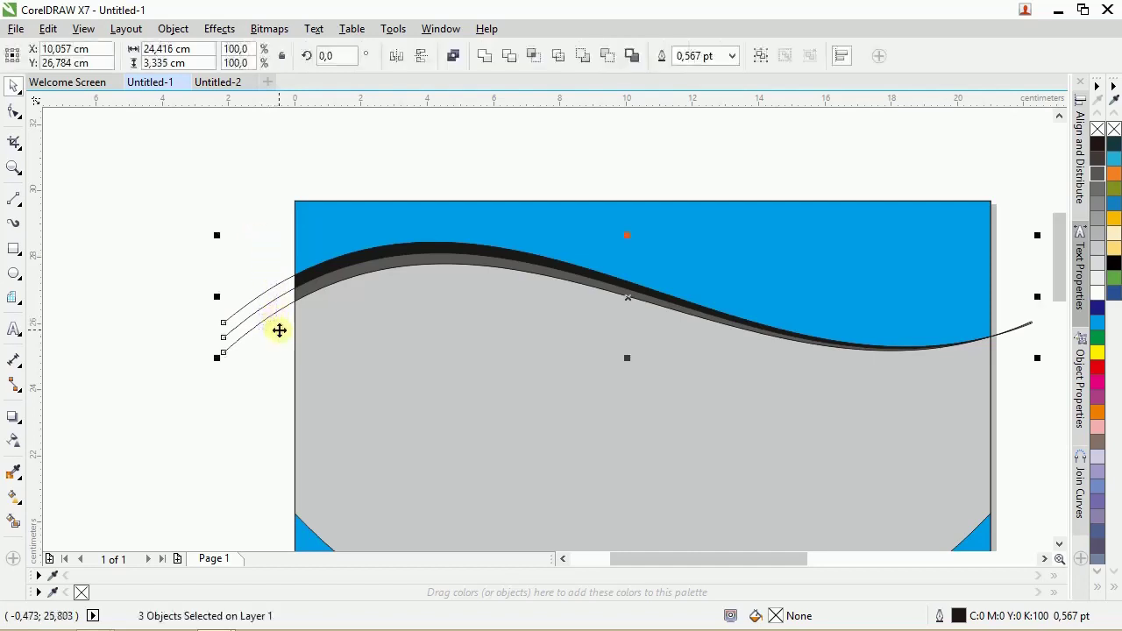
key(Delete)
scroll(317, 298, down, 1)
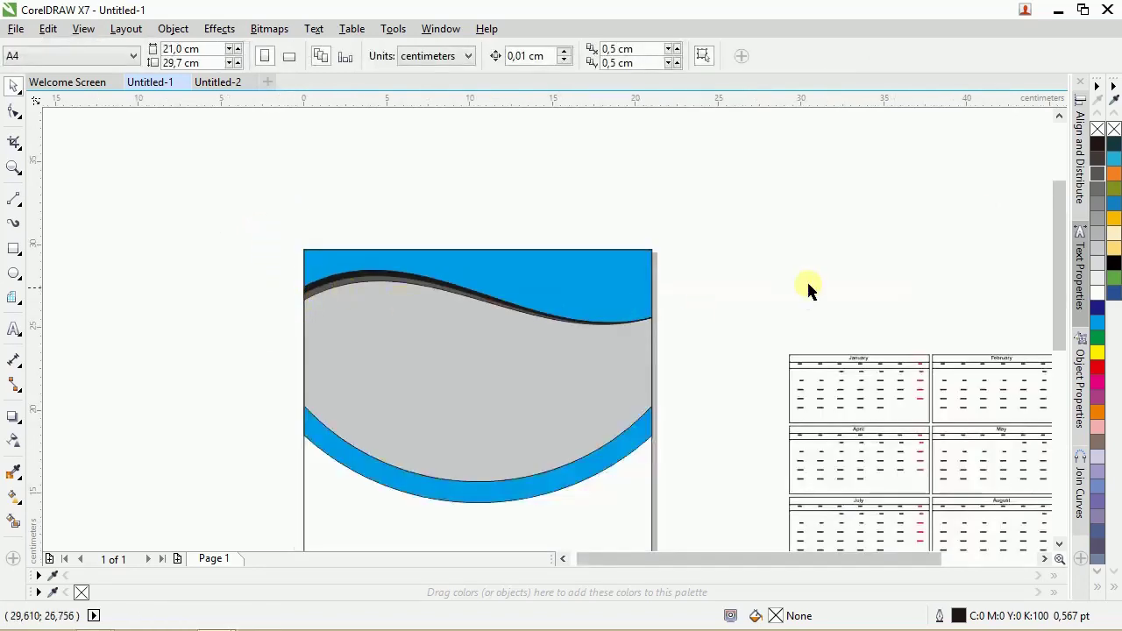
Open the PaletteColor.xml palette from the 07 Membuat Kalender folder
drag(1054, 229, 1047, 272)
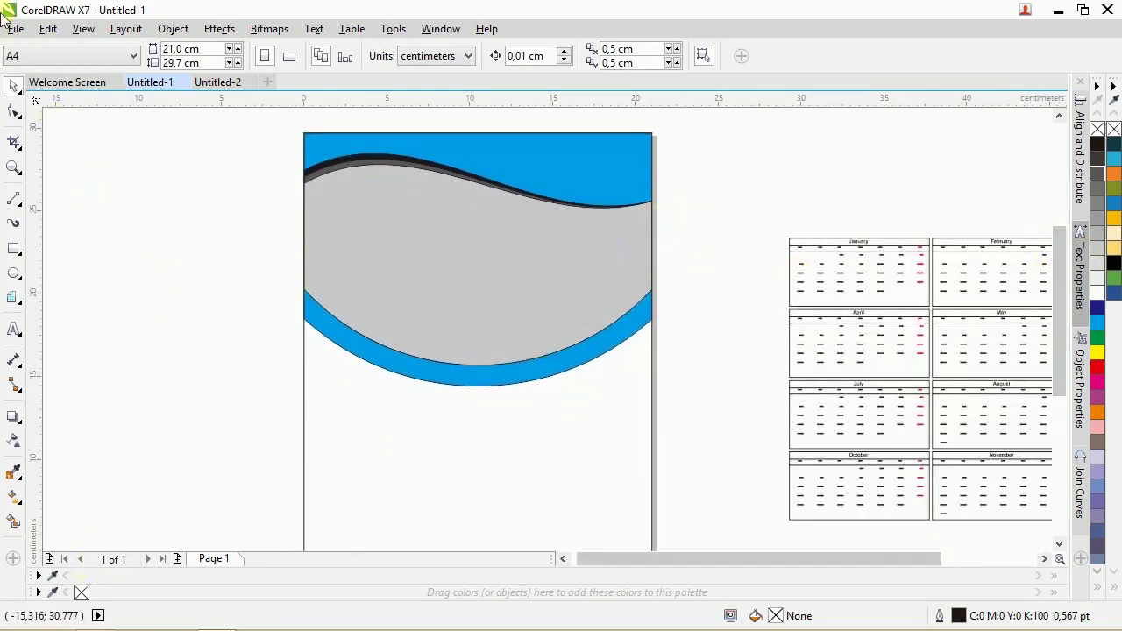
click(41, 594)
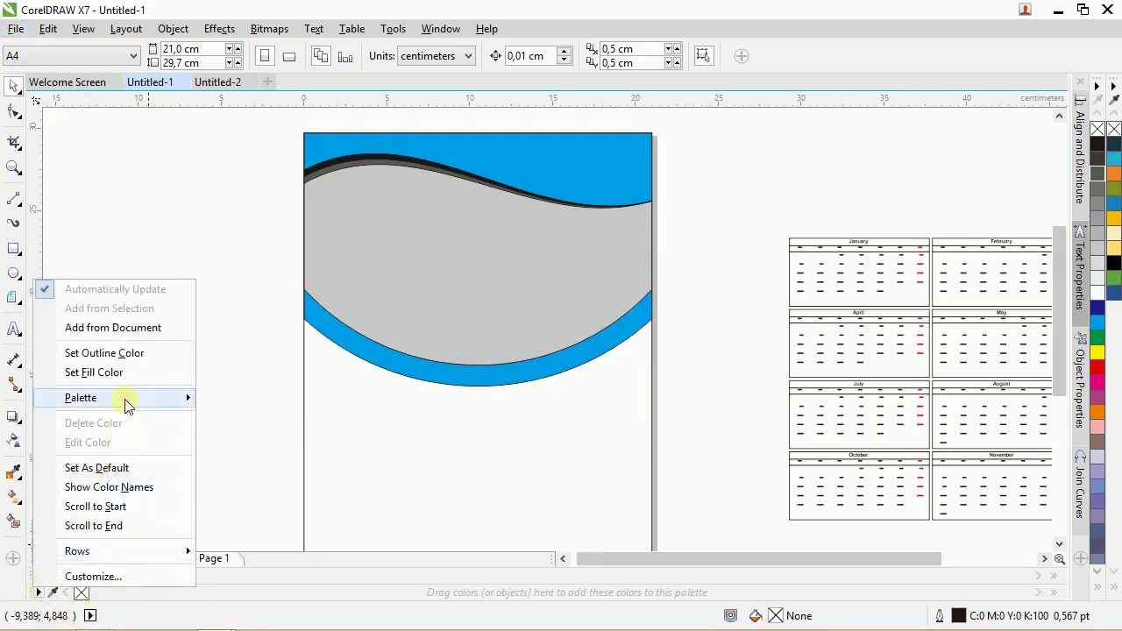
mouse_move(129, 405)
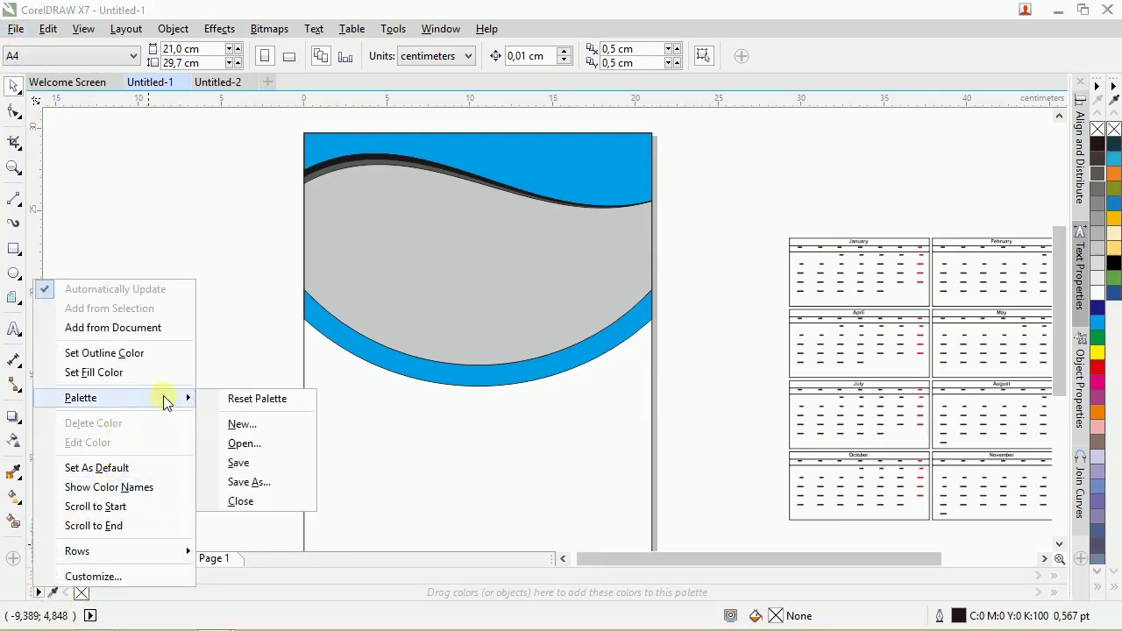
click(243, 444)
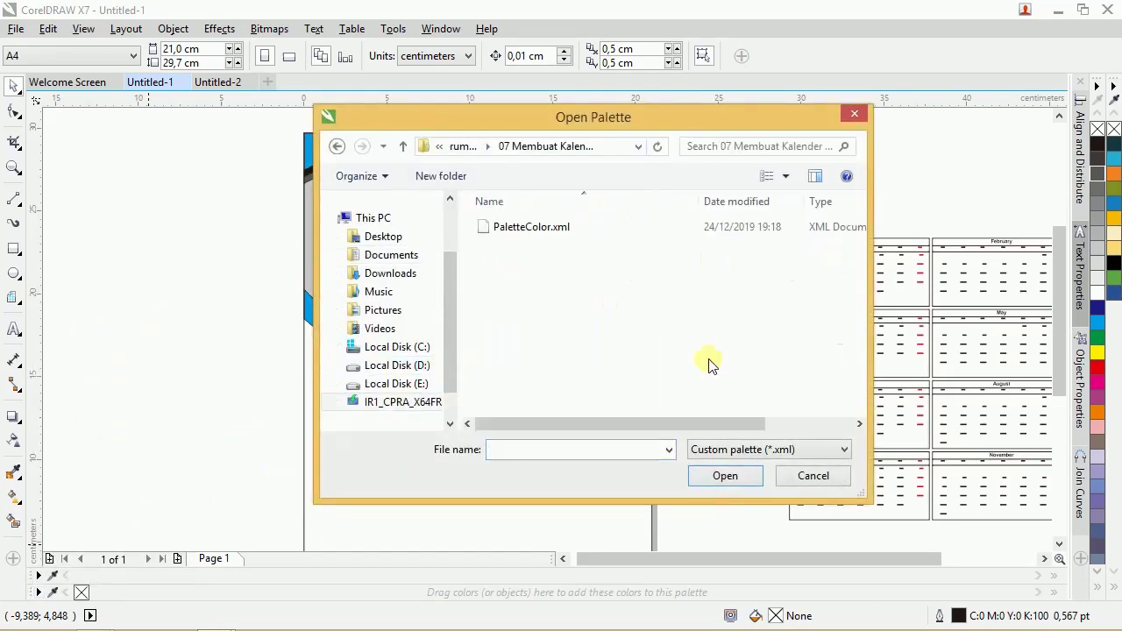
drag(613, 122, 520, 126)
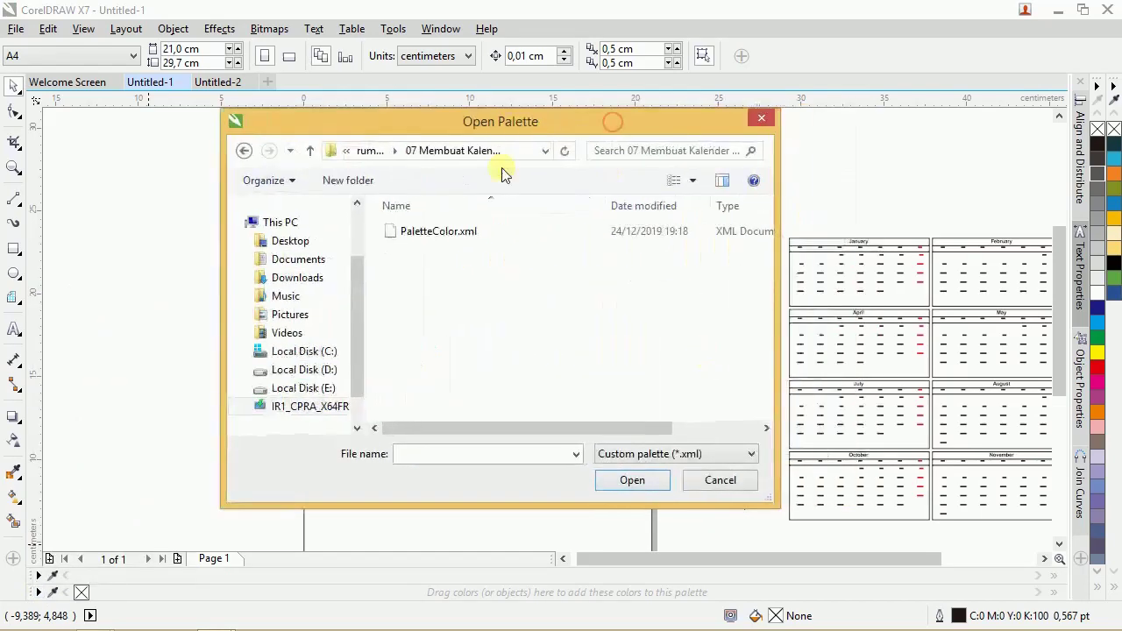
click(457, 234)
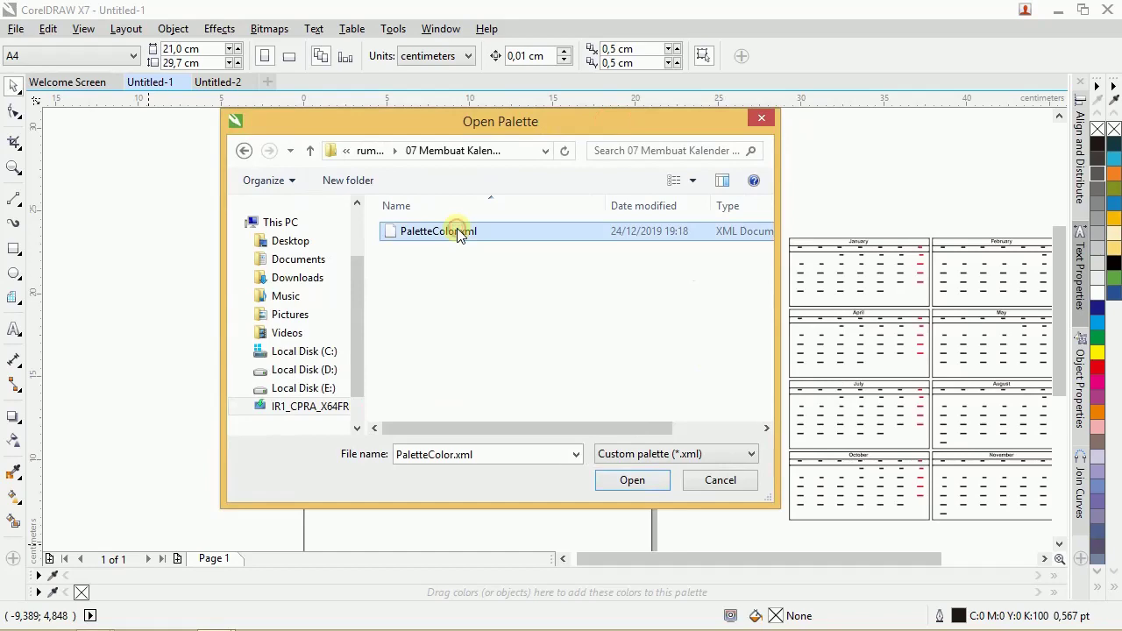
click(632, 480)
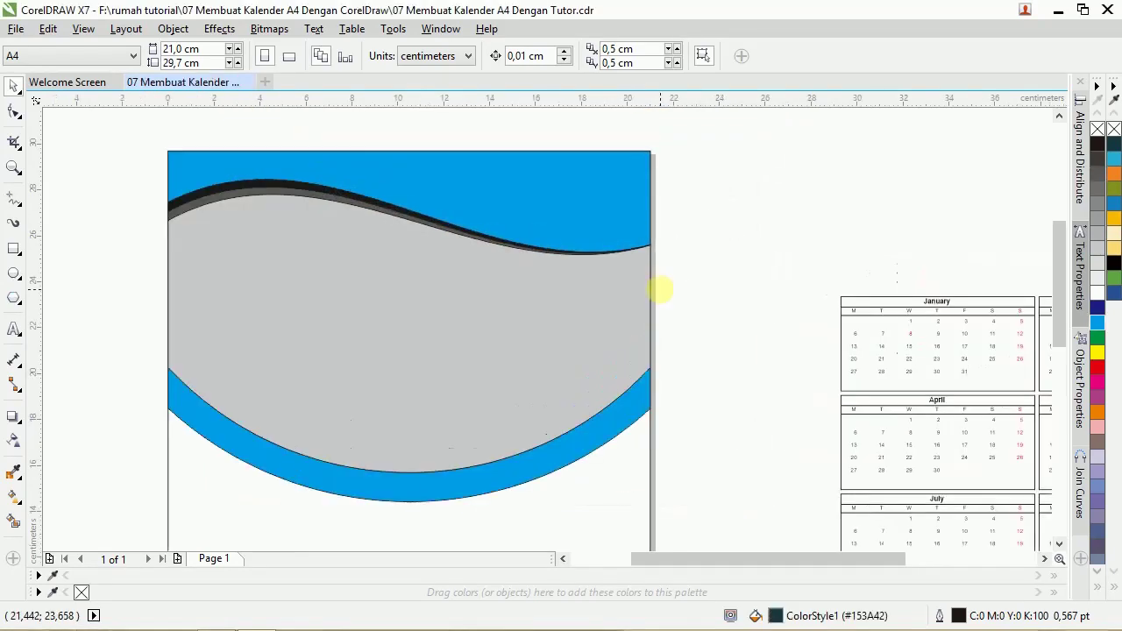
Fill the top blue area dark teal with a fountain fill from the top edge to the wave
click(619, 203)
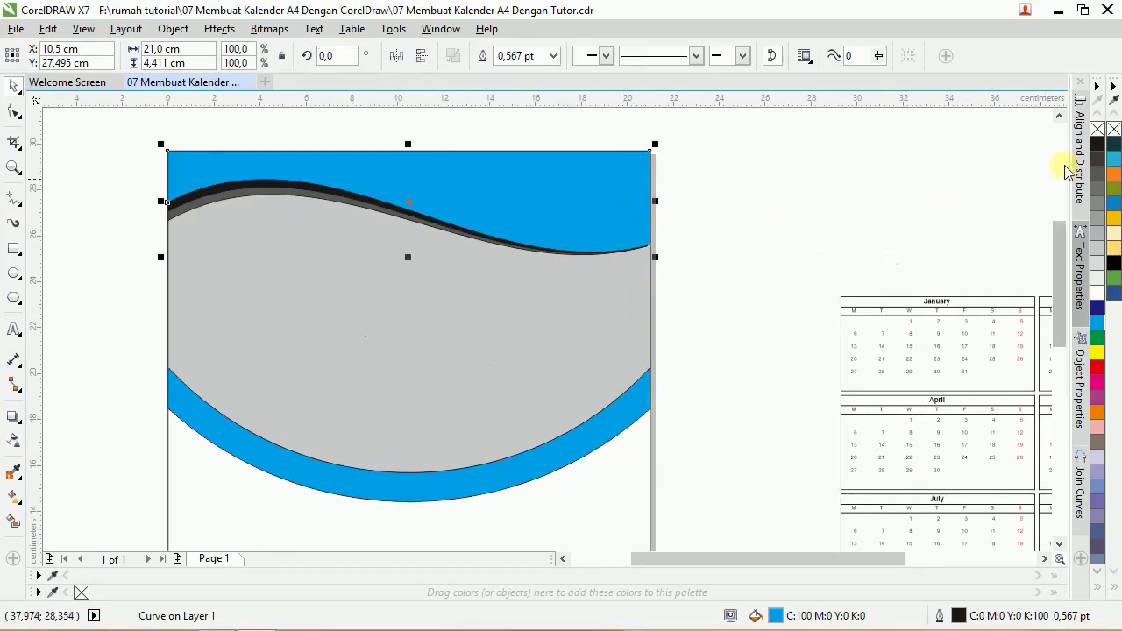
click(1114, 145)
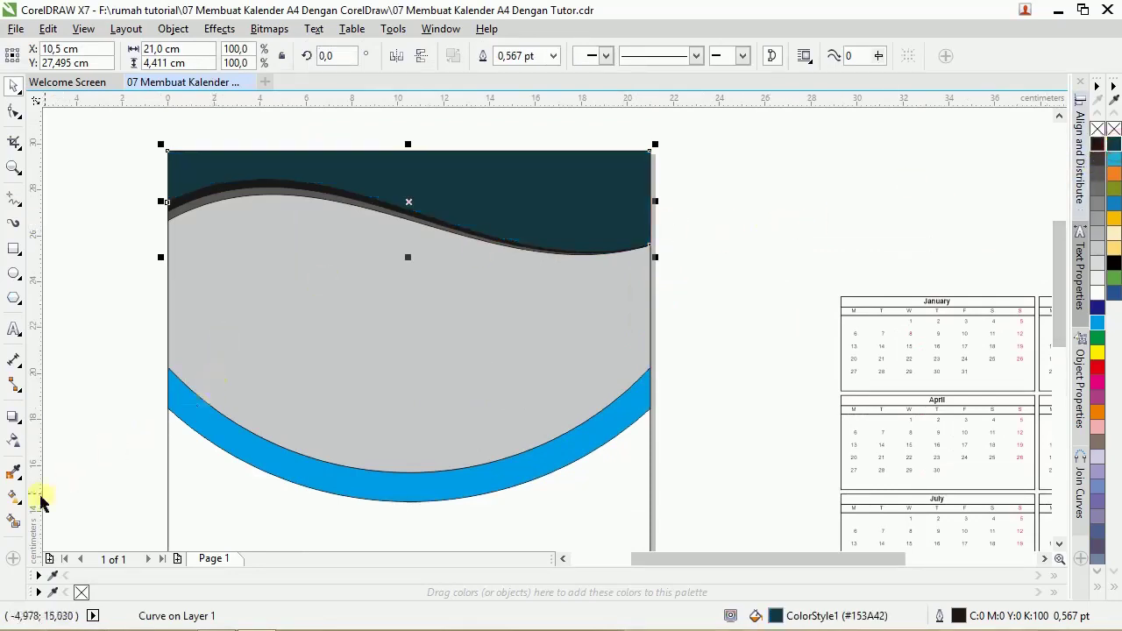
click(14, 498)
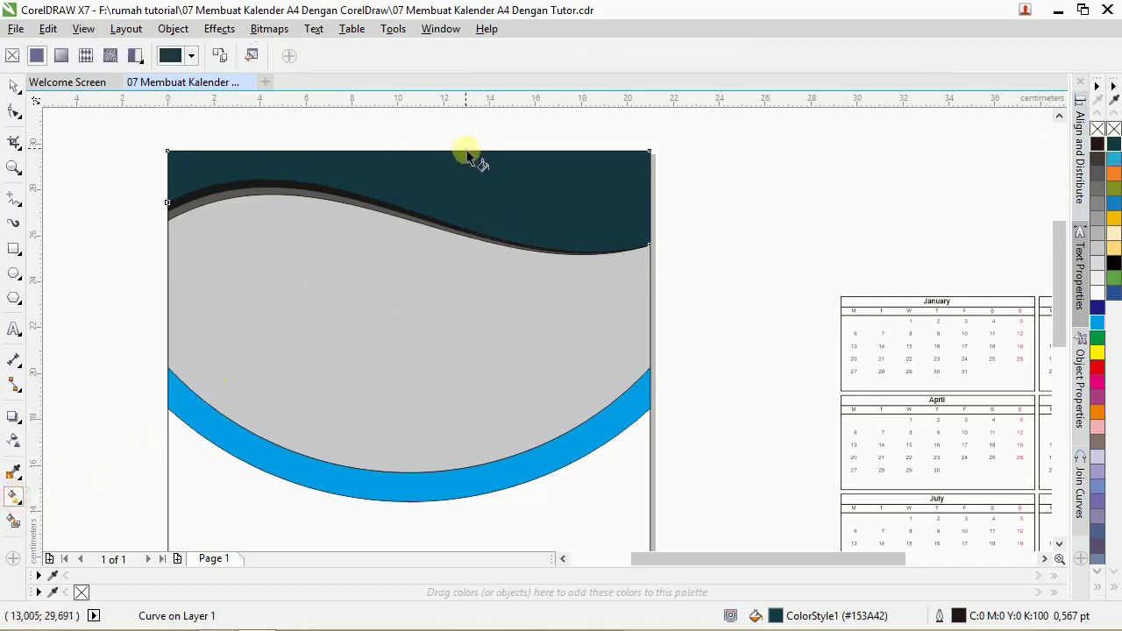
drag(465, 150, 463, 249)
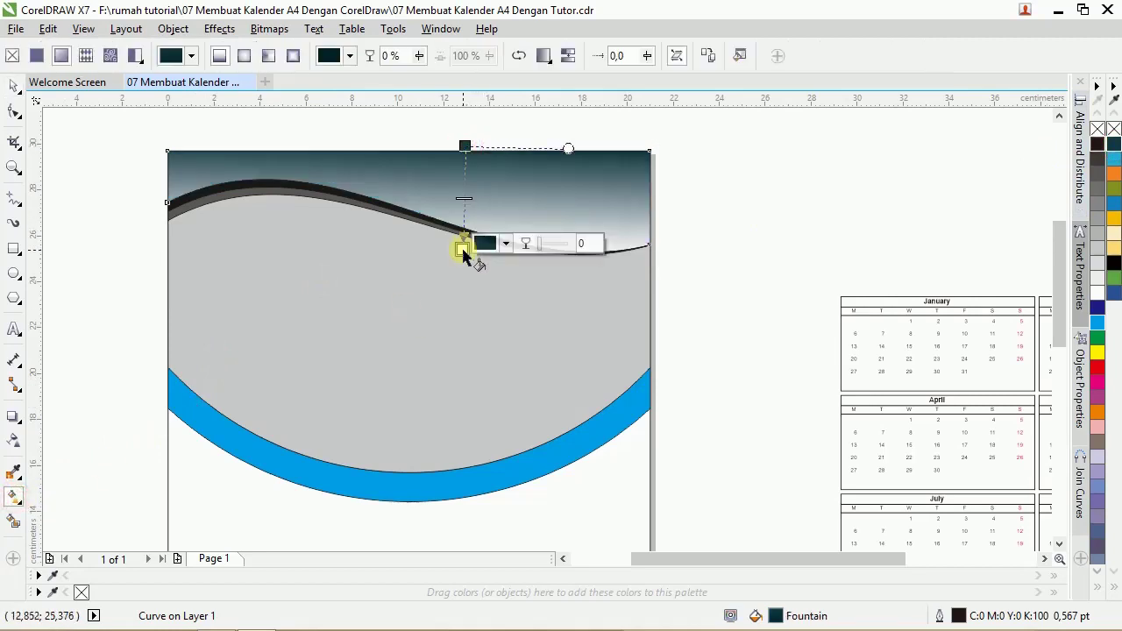
click(1114, 144)
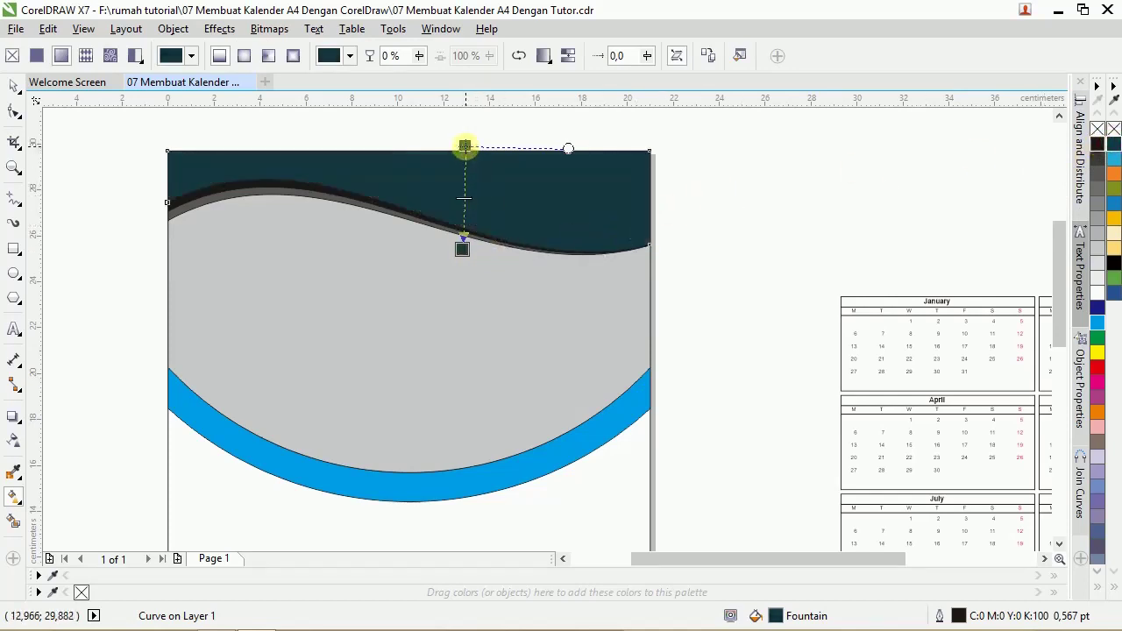
Darken the gradient's top colour node so the teal deepens toward the top edge
click(465, 146)
click(506, 140)
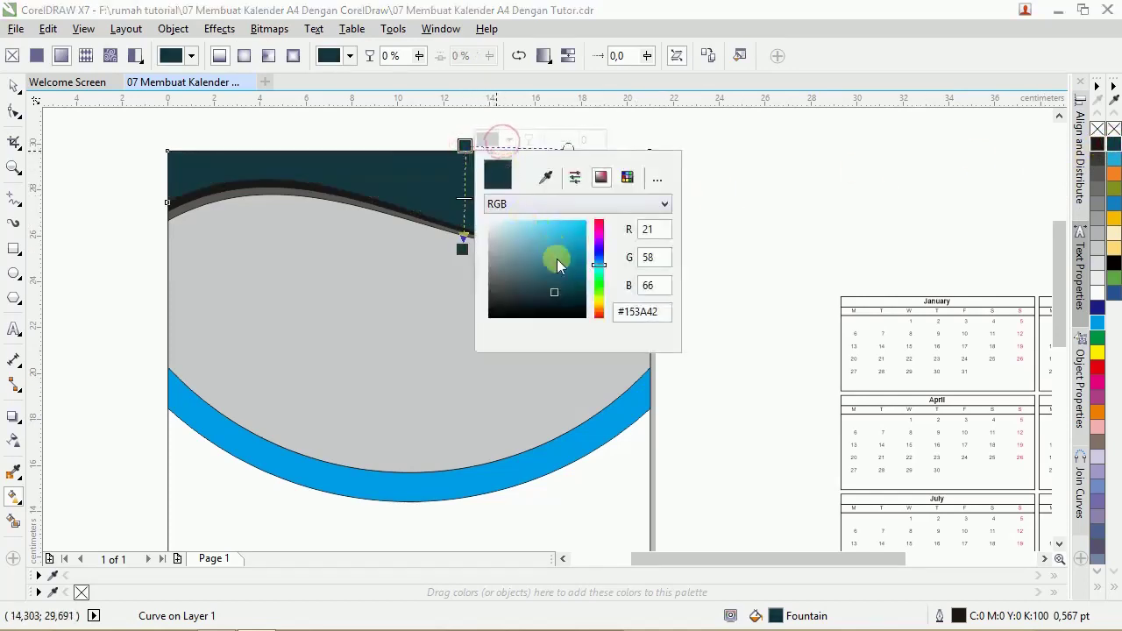
drag(556, 290, 559, 298)
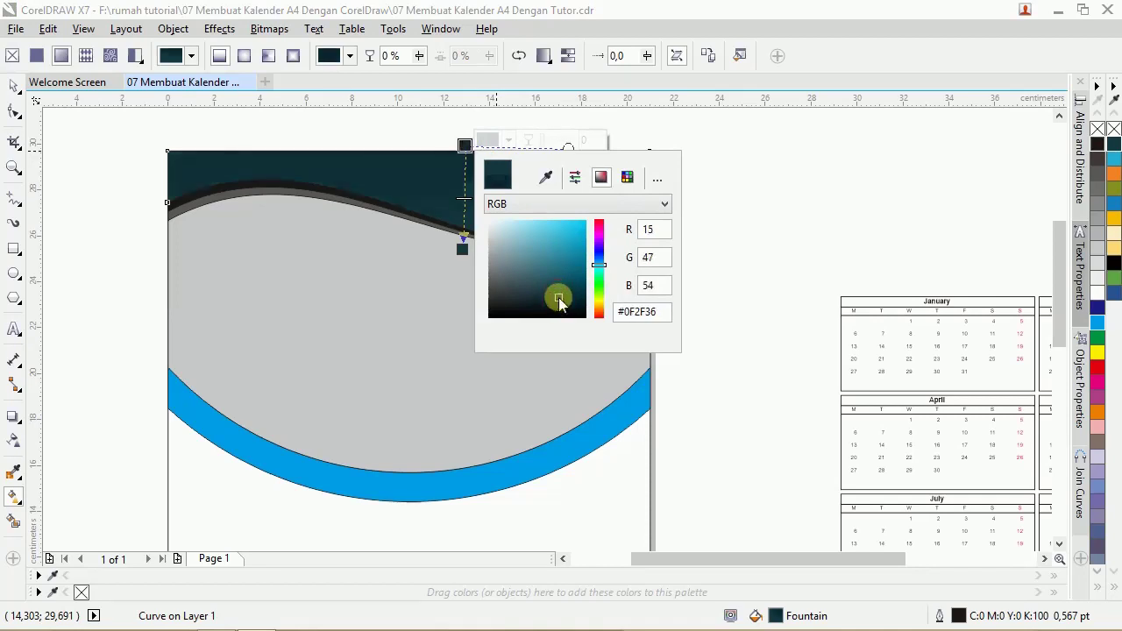
click(466, 250)
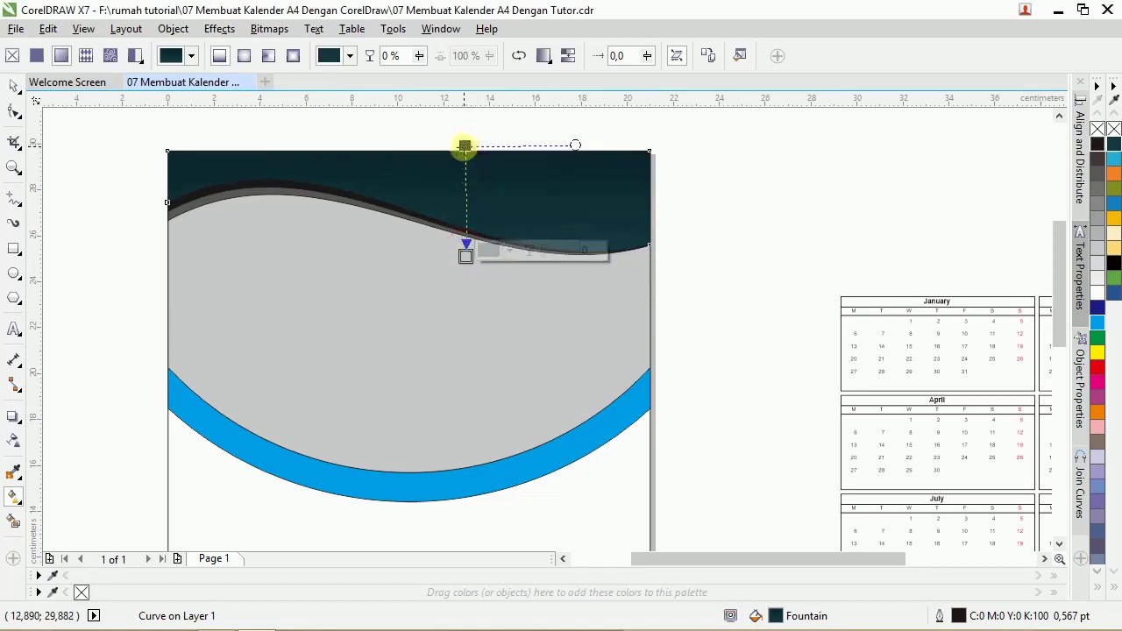
click(465, 145)
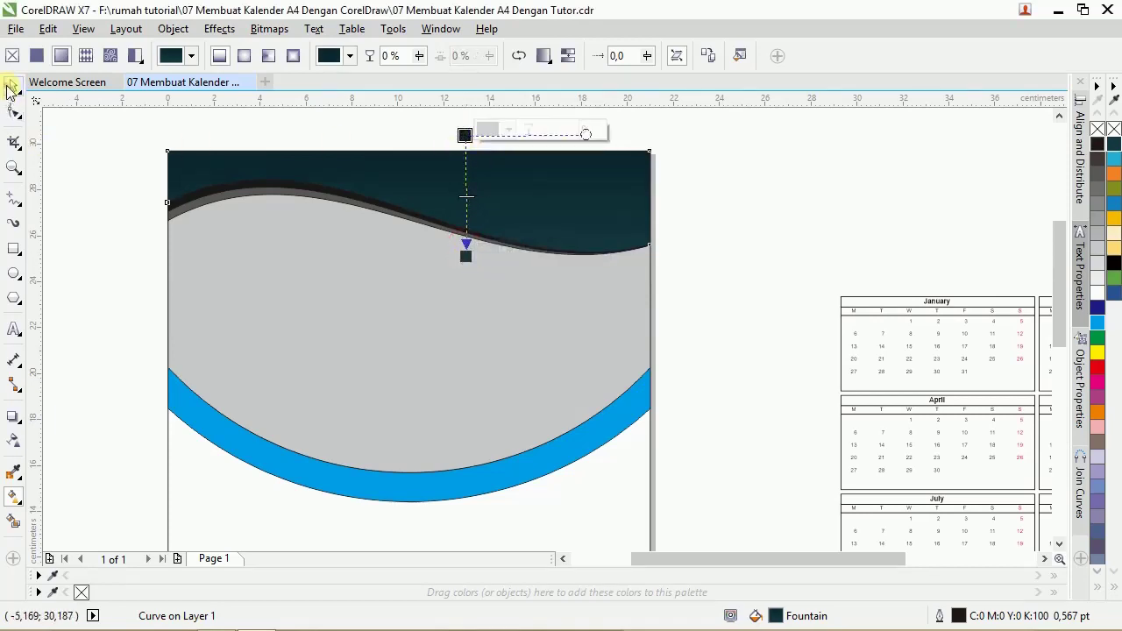
Deselect the top area and select the black wave stripe
click(10, 87)
click(63, 140)
scroll(224, 188, up, 3)
mouse_move(225, 193)
mouse_down()
mouse_move(243, 176)
mouse_move(237, 187)
mouse_up()
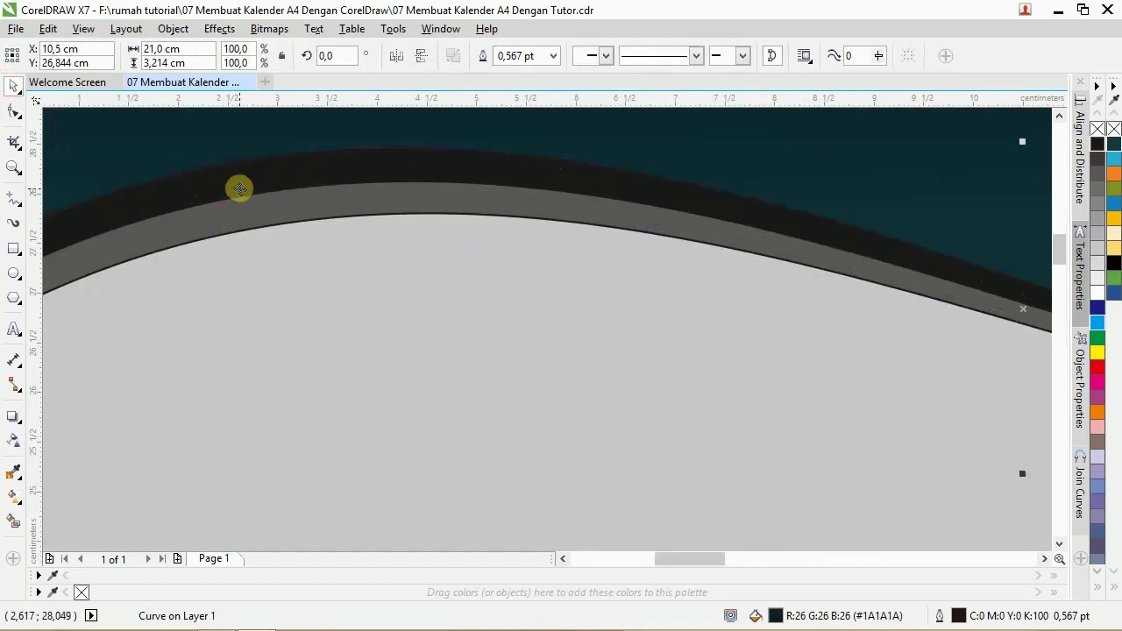
Give the black wave stripe an orange-to-yellow fountain fill
click(1109, 176)
scroll(689, 238, down, 3)
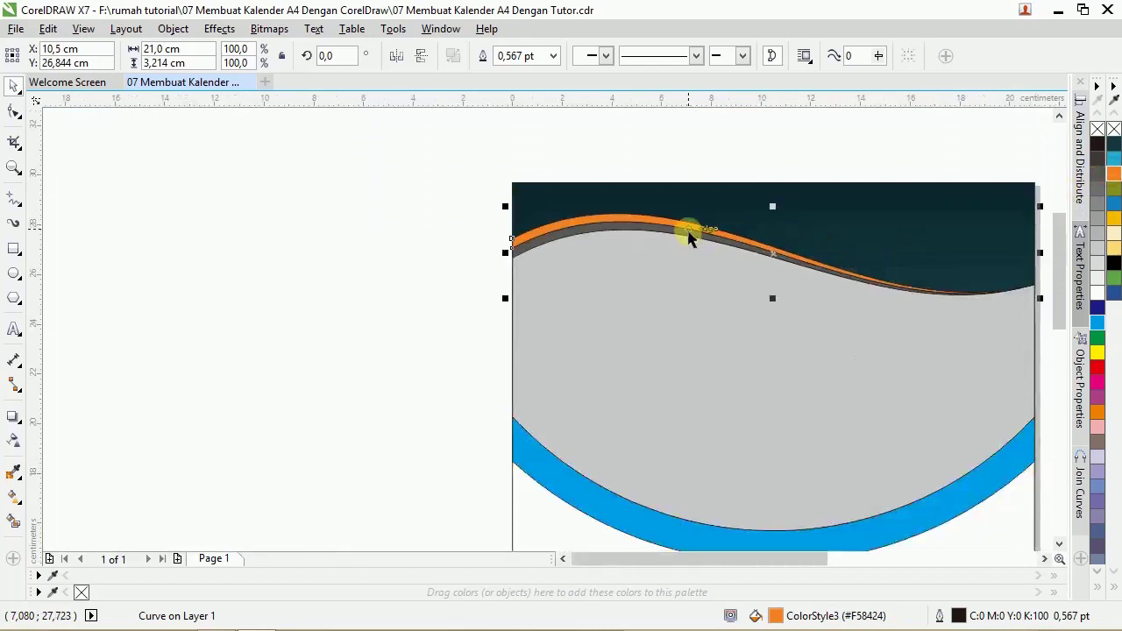
key(g)
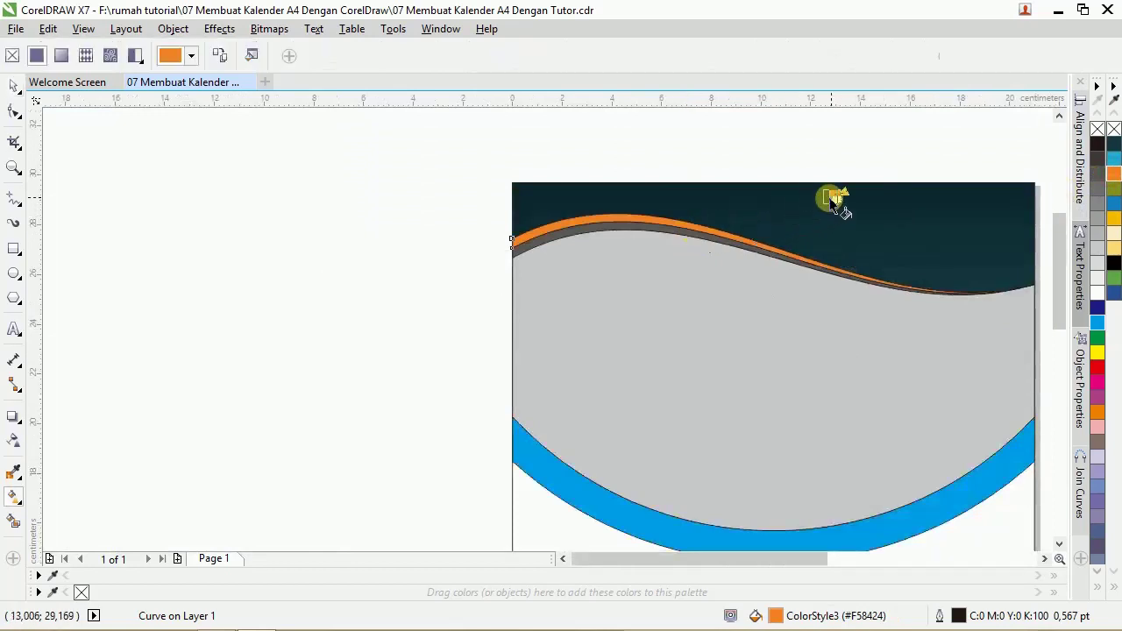
drag(835, 195, 569, 276)
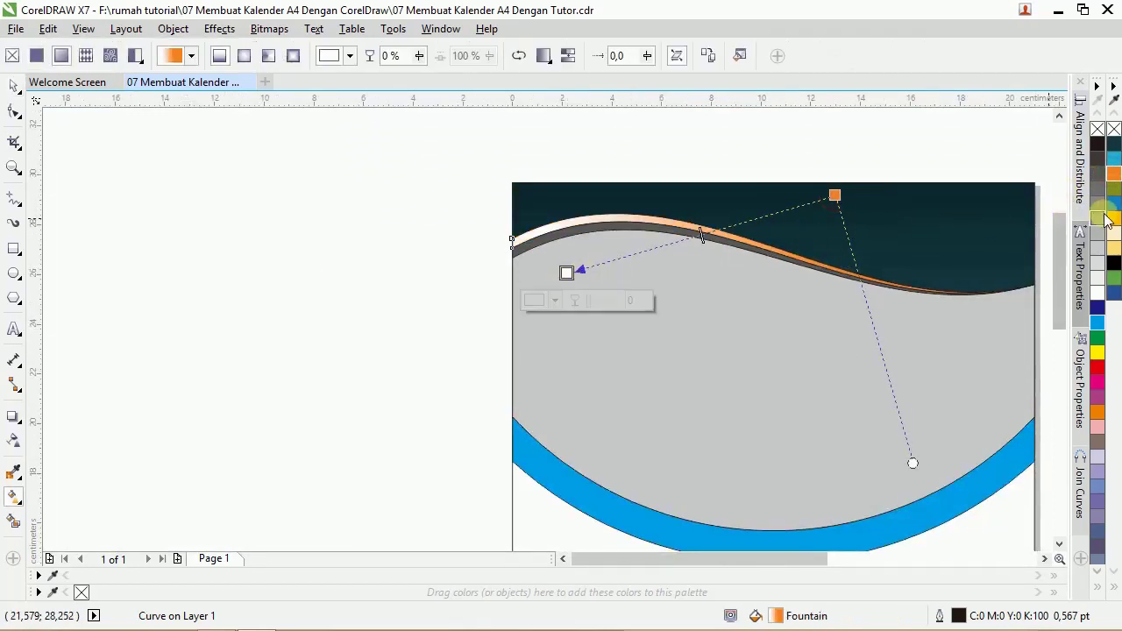
click(1114, 223)
drag(1113, 224, 808, 226)
click(15, 87)
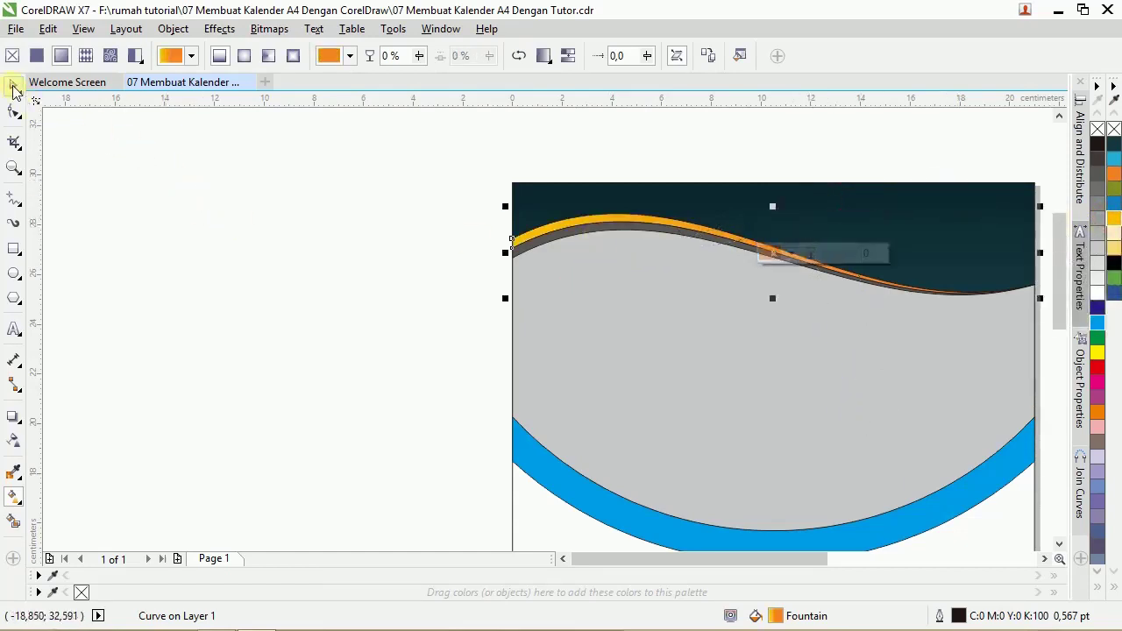
Zoom in on the stripes' left end and select the grey stripe below
key(z)
drag(486, 181, 612, 261)
click(14, 88)
click(446, 458)
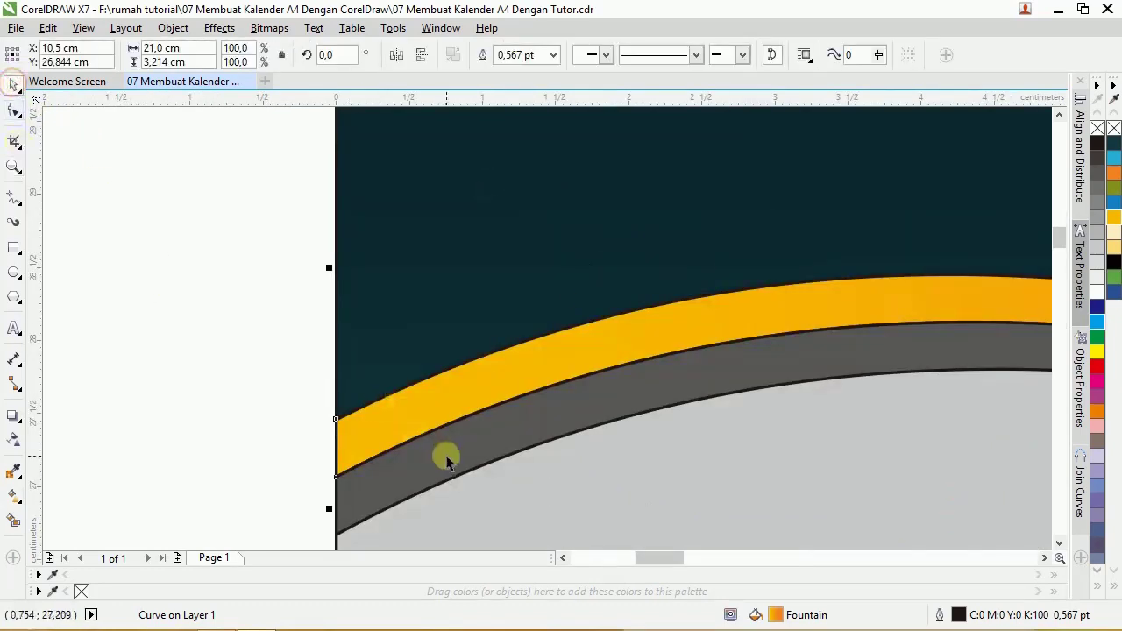
Apply the yellow-to-orange fountain fill to the grey band and bring up its Edit Fill dialog
click(13, 495)
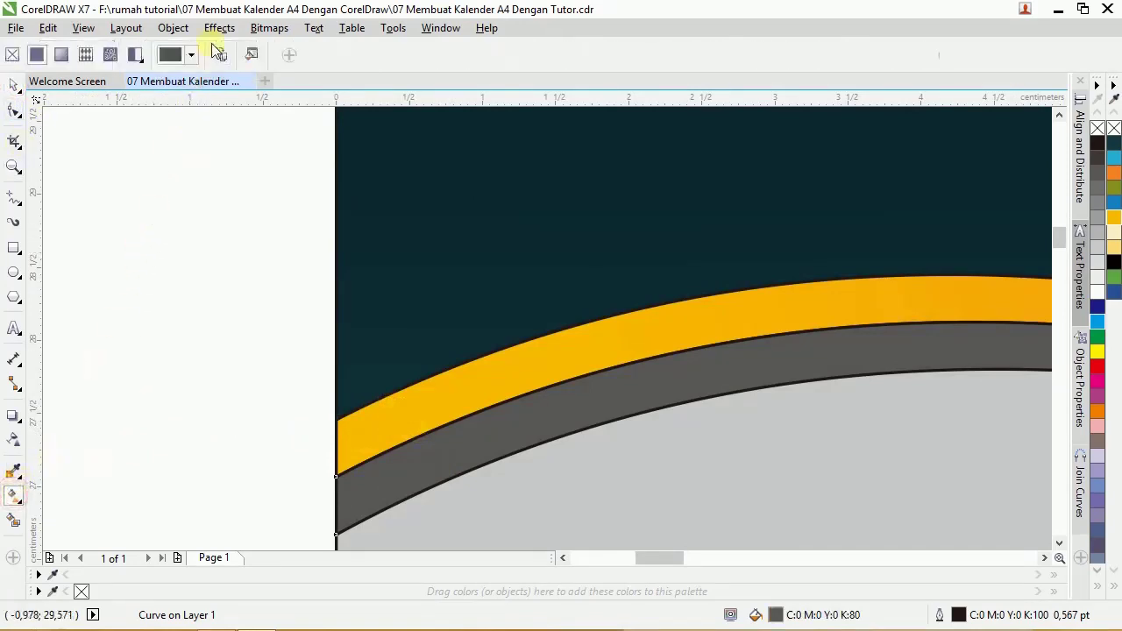
drag(445, 393, 474, 359)
scroll(474, 359, down, 4)
scroll(689, 361, up, 1)
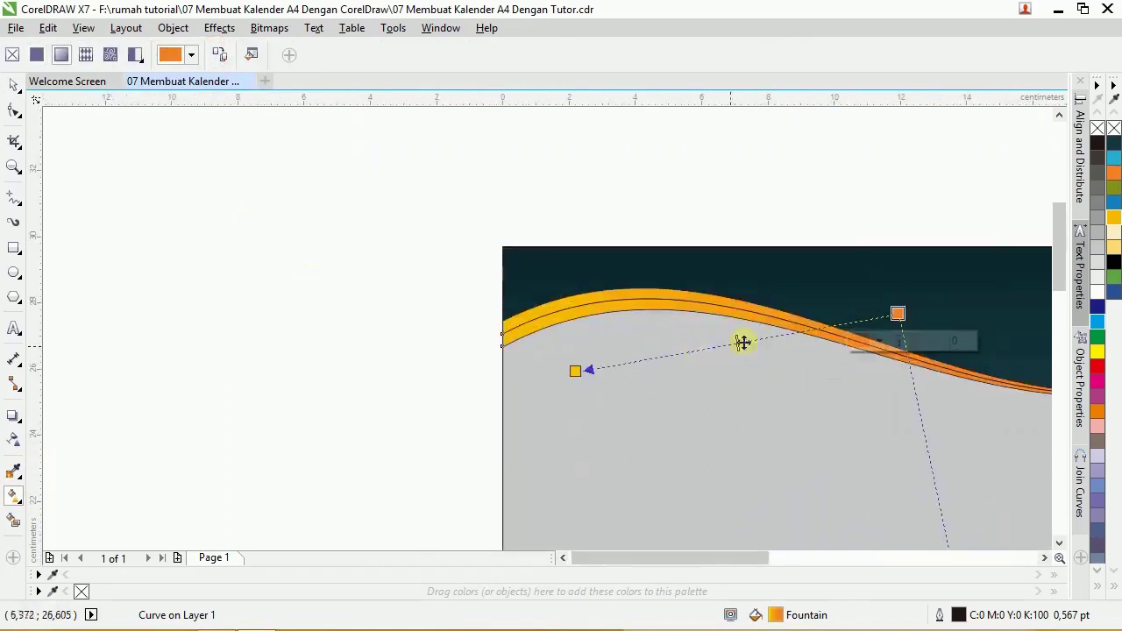
click(257, 57)
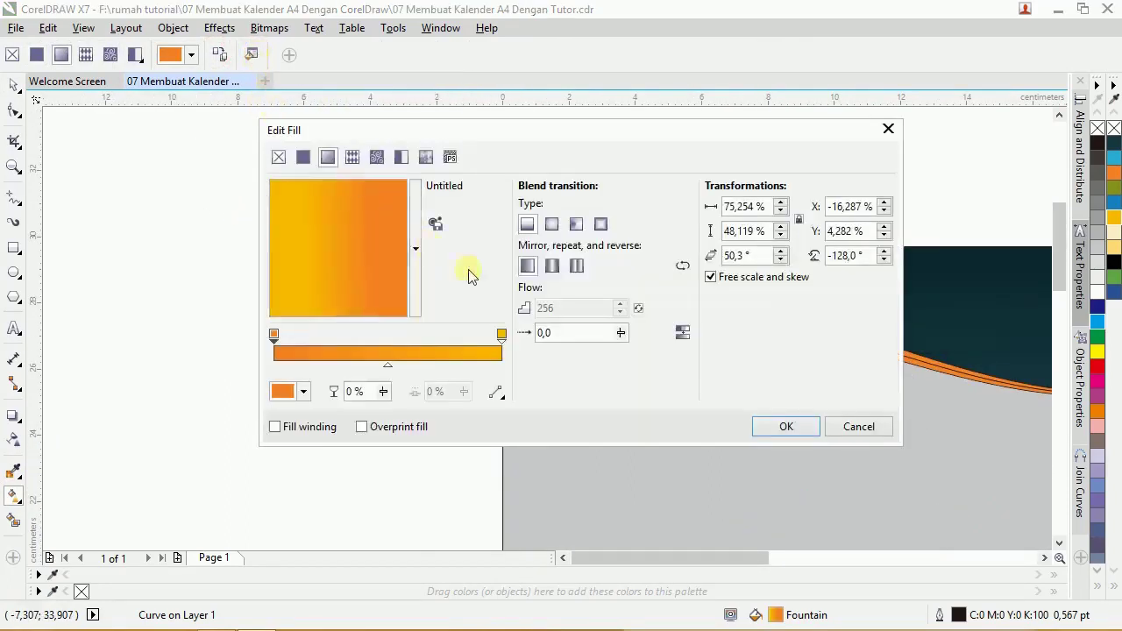